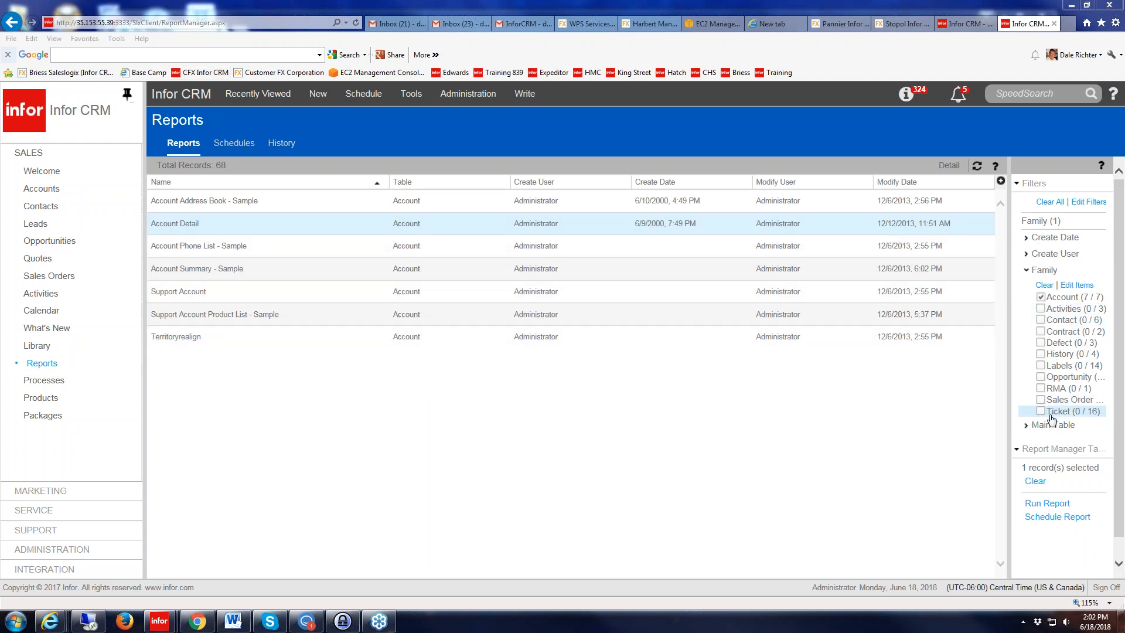
- Filter the report list by family so that only the Contact reports are listed
click(1041, 297)
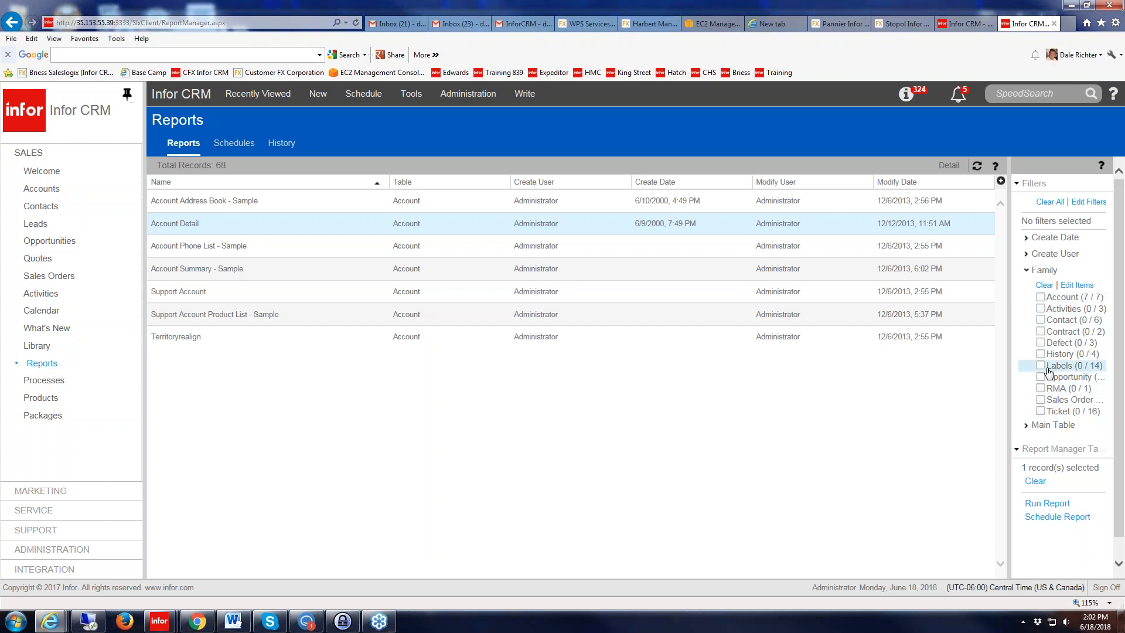
click(1041, 308)
click(1040, 320)
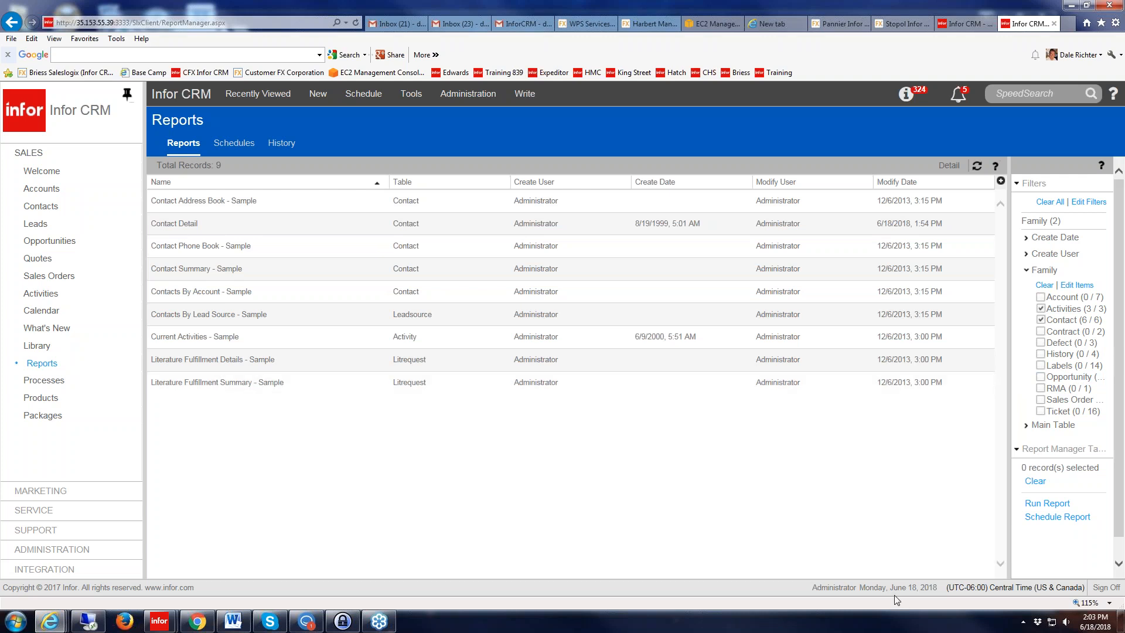
click(1040, 309)
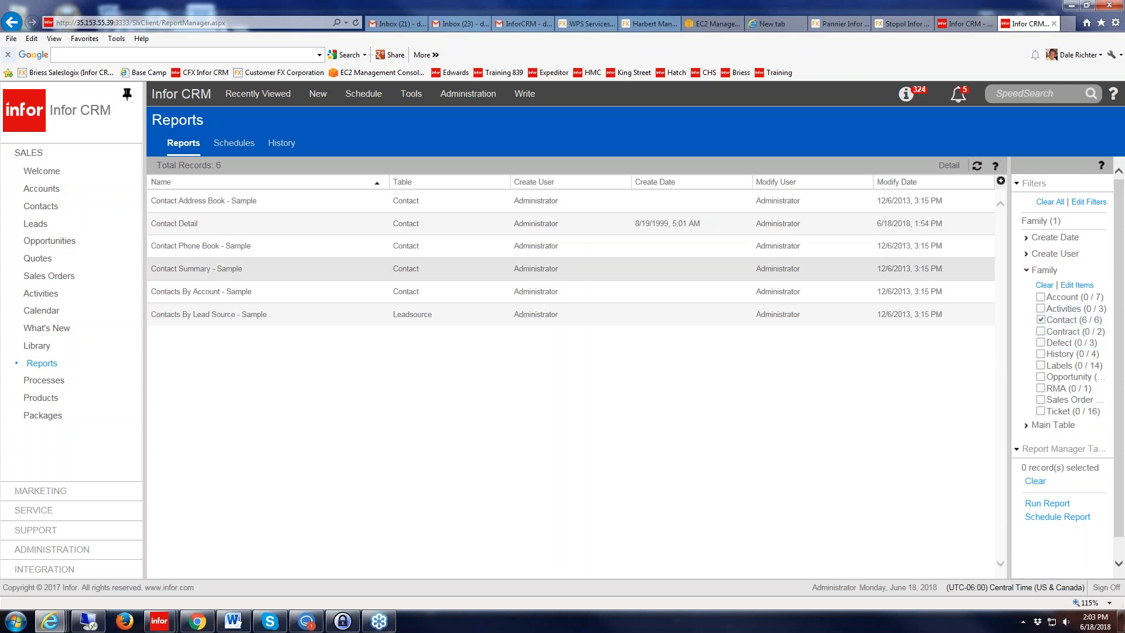
- Start running the Contact Detail report with record selection set to Specific Conditions, matching All conditions
click(244, 227)
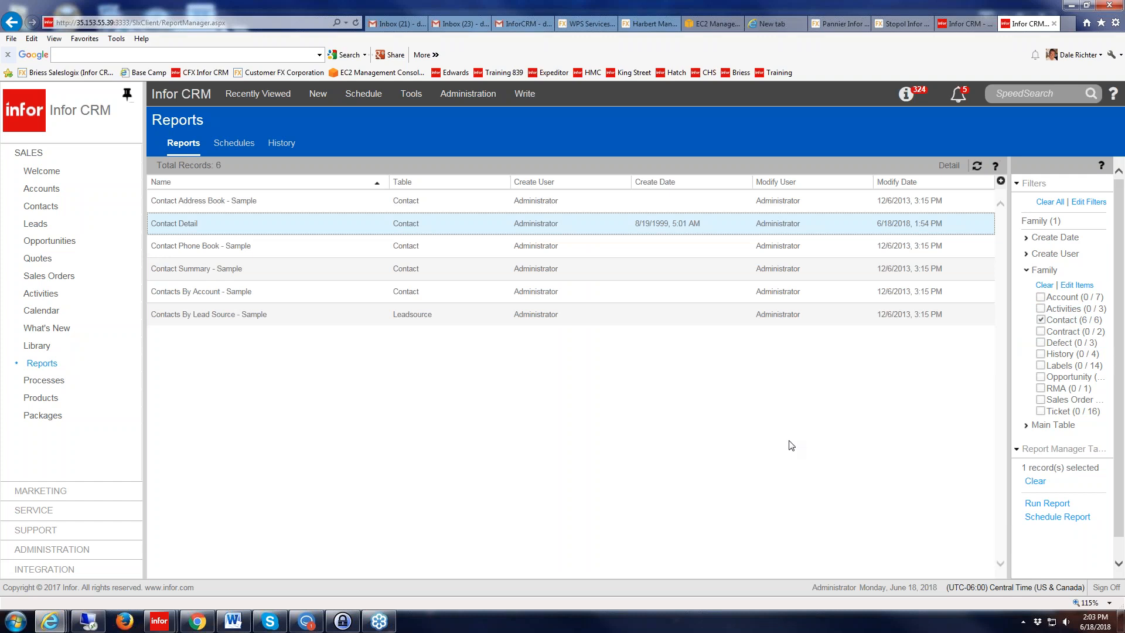
click(1048, 503)
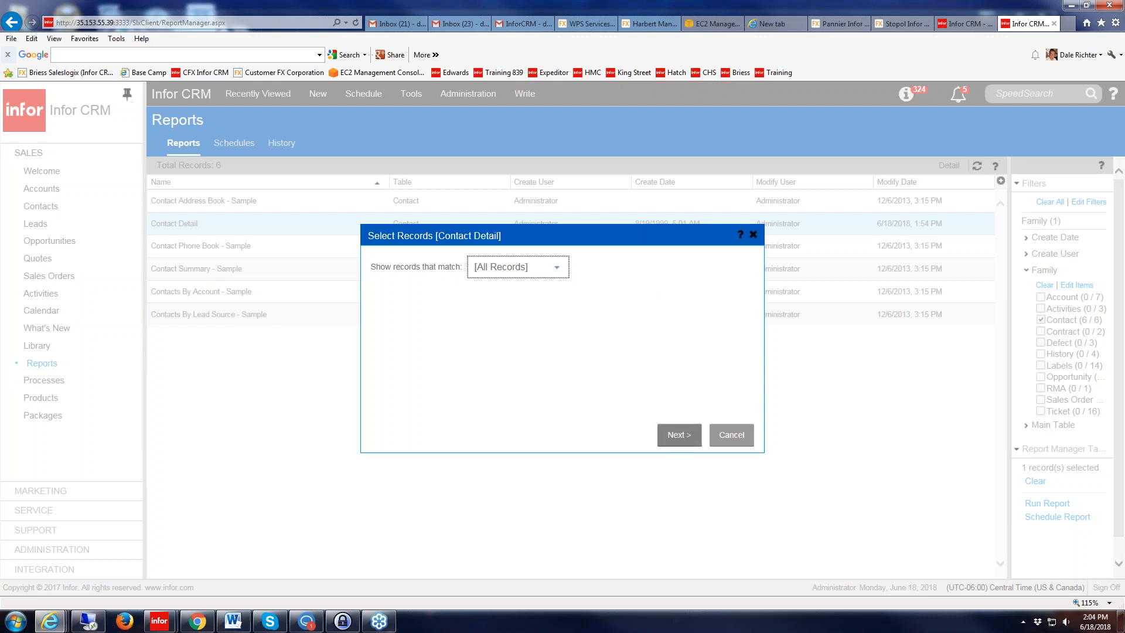
click(557, 268)
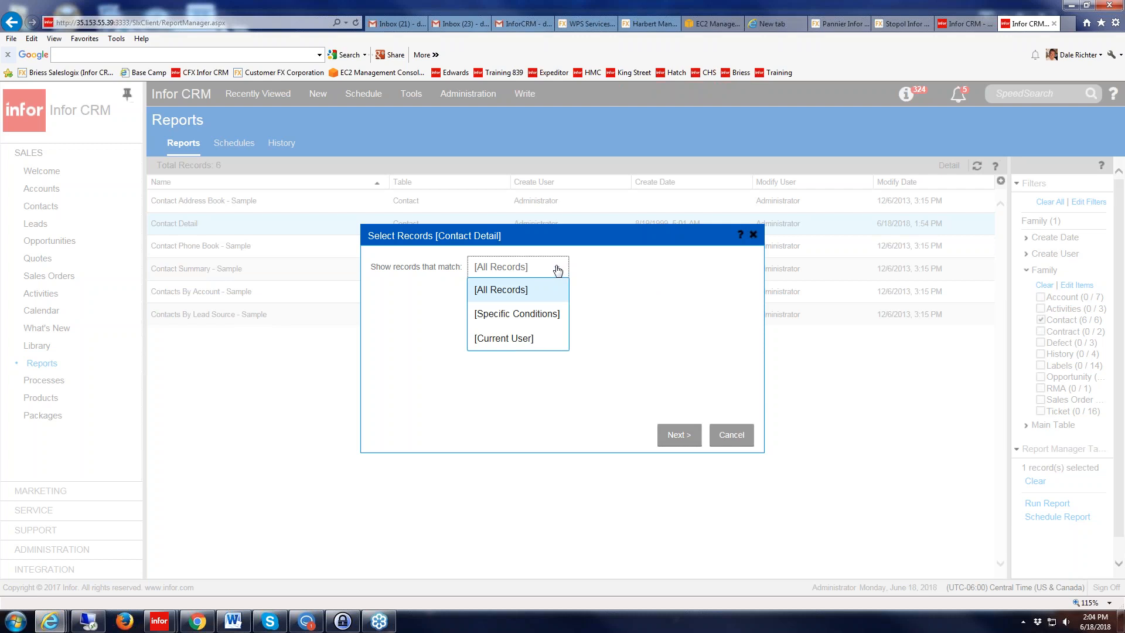
click(529, 319)
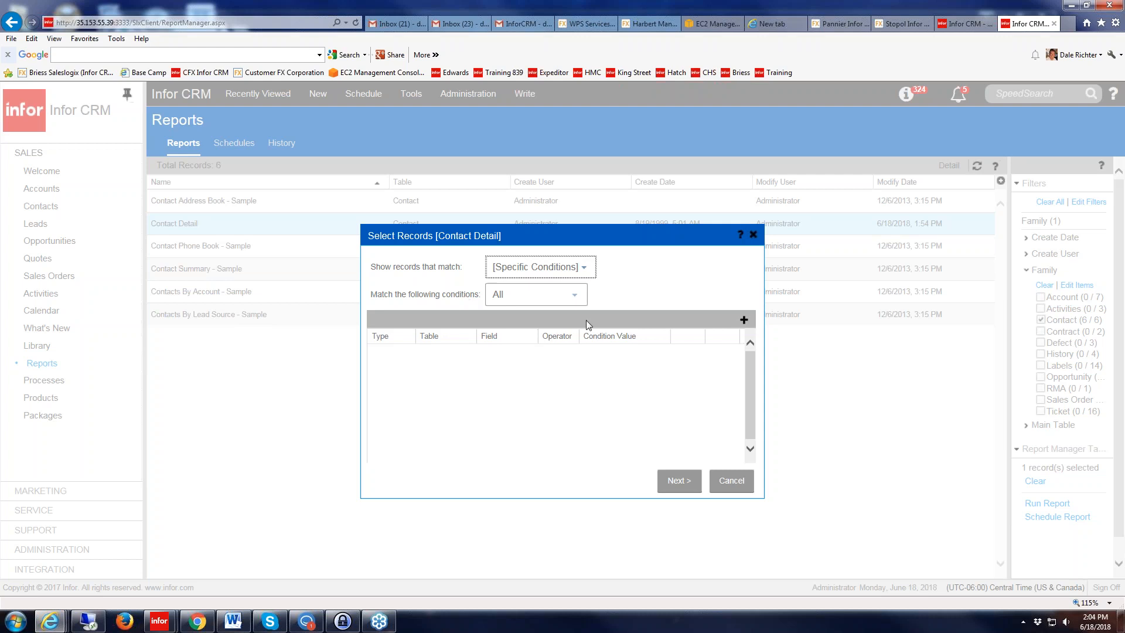
click(575, 298)
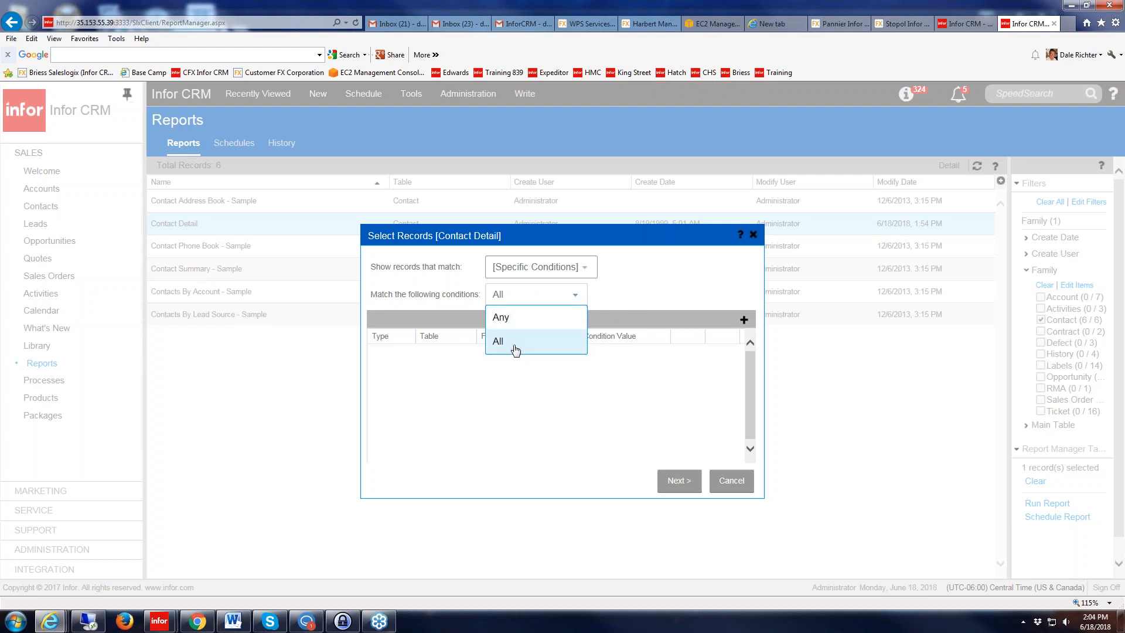
click(516, 350)
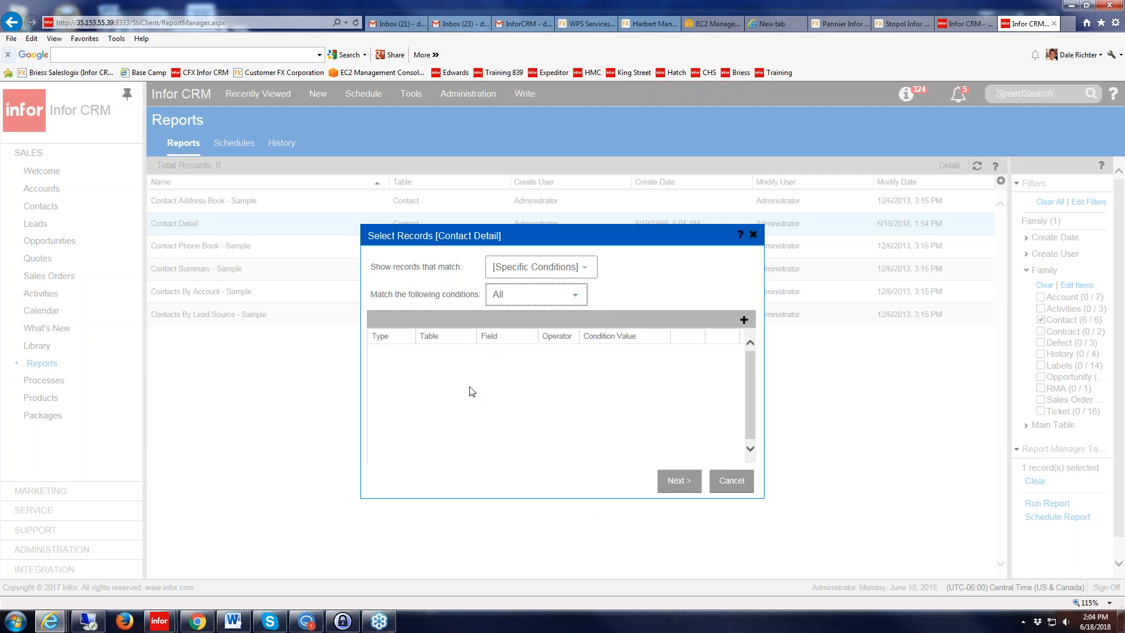
- Add a Date Range condition with specific dates from 5/1/2018 to 6/1/2018
click(743, 321)
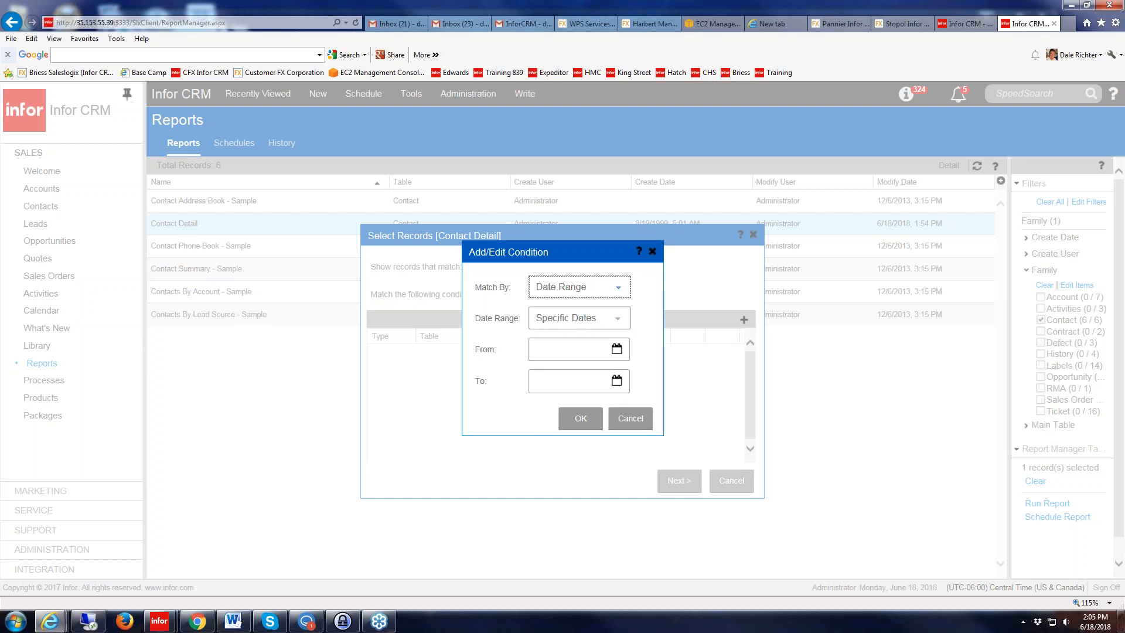
click(616, 349)
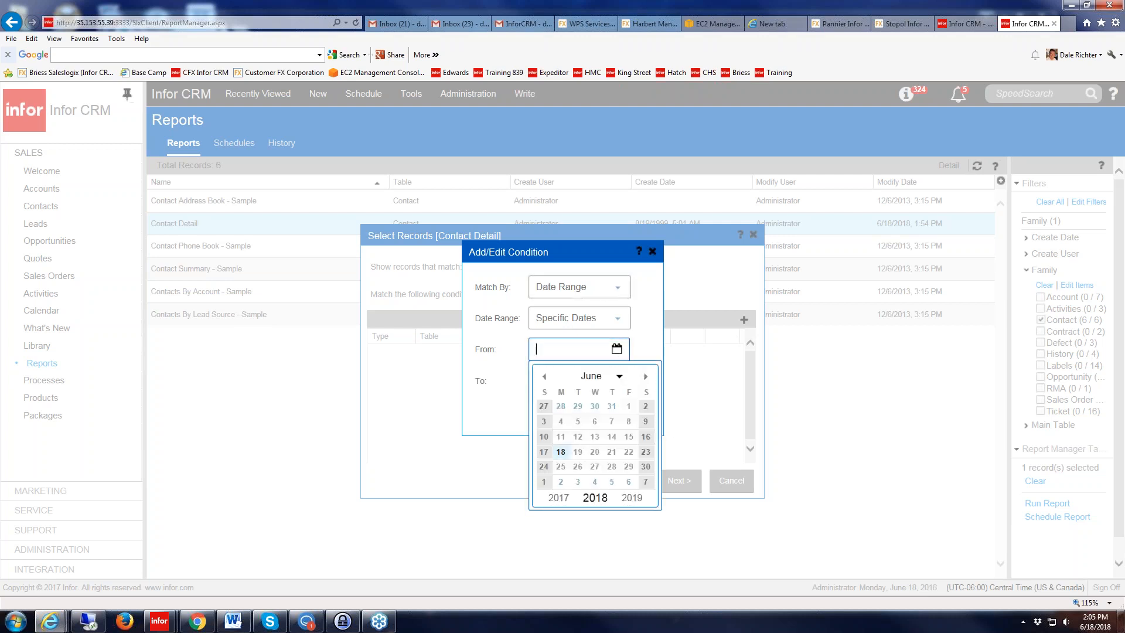
click(544, 376)
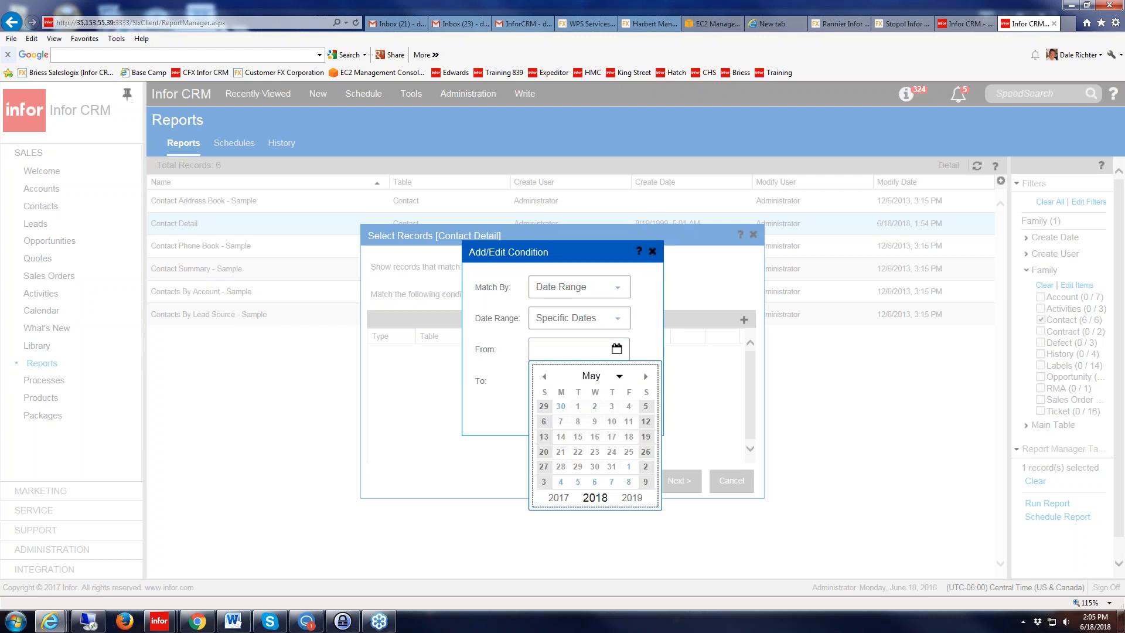
click(577, 406)
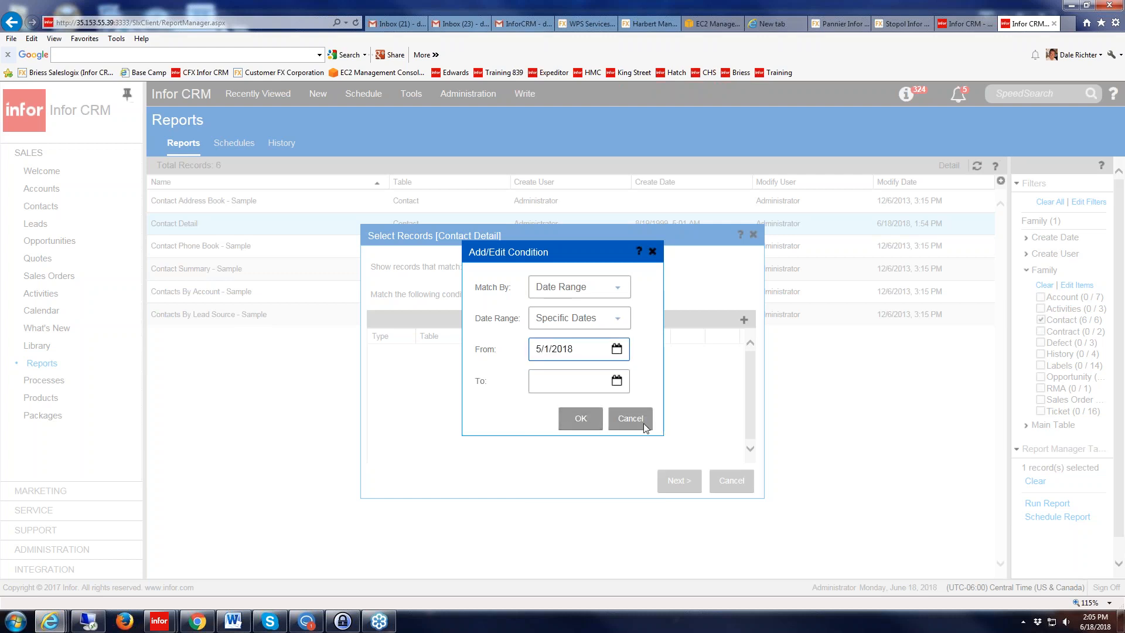
click(620, 383)
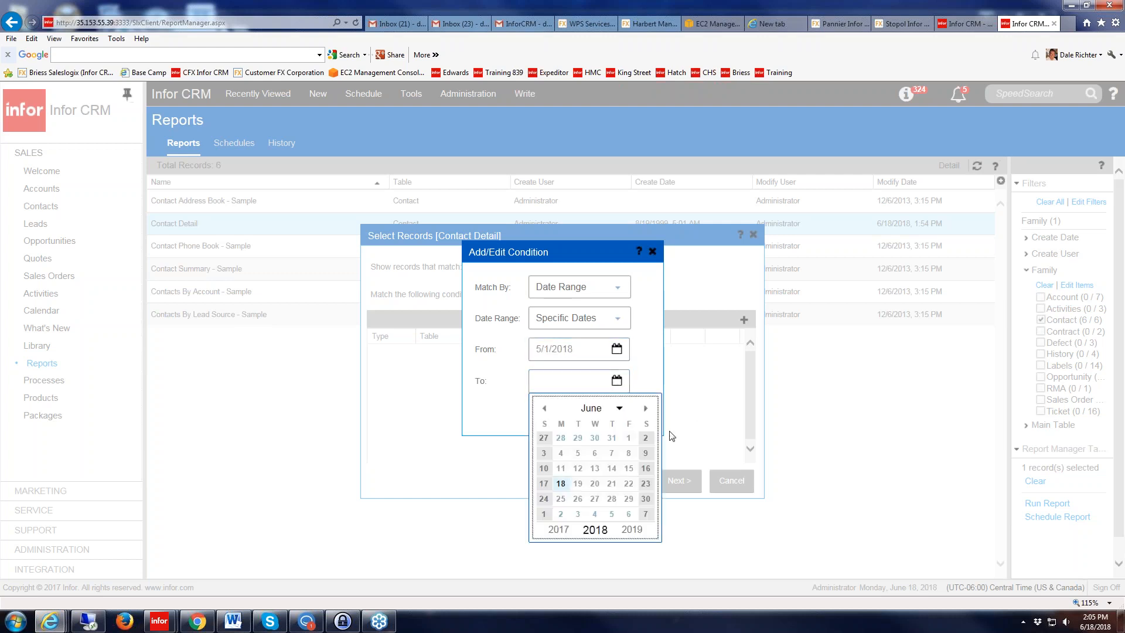
click(628, 438)
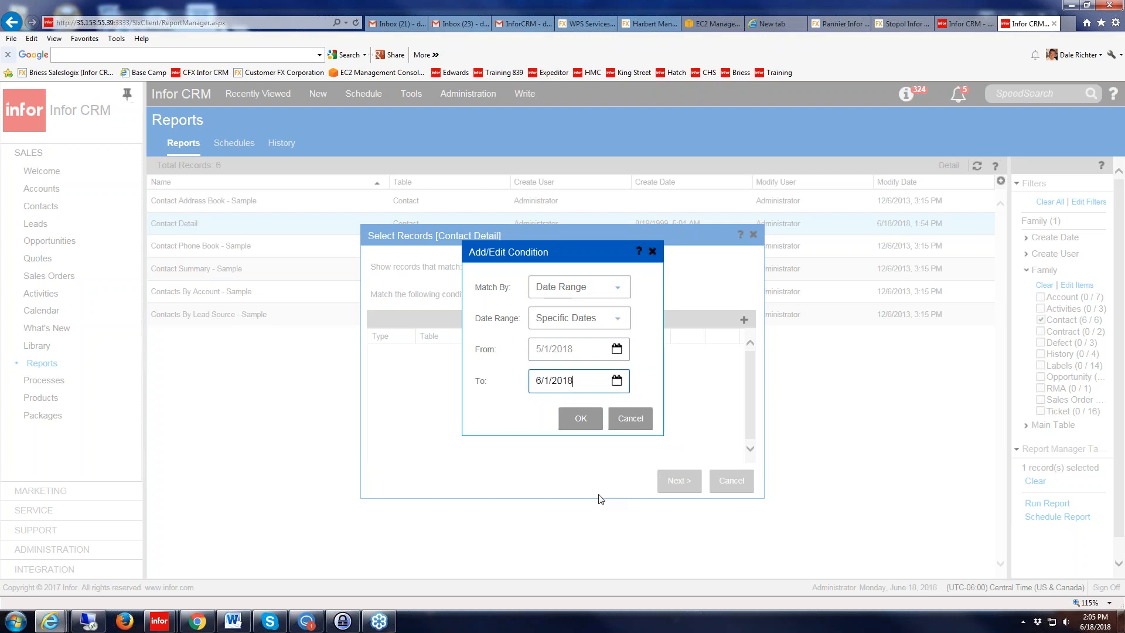
click(581, 418)
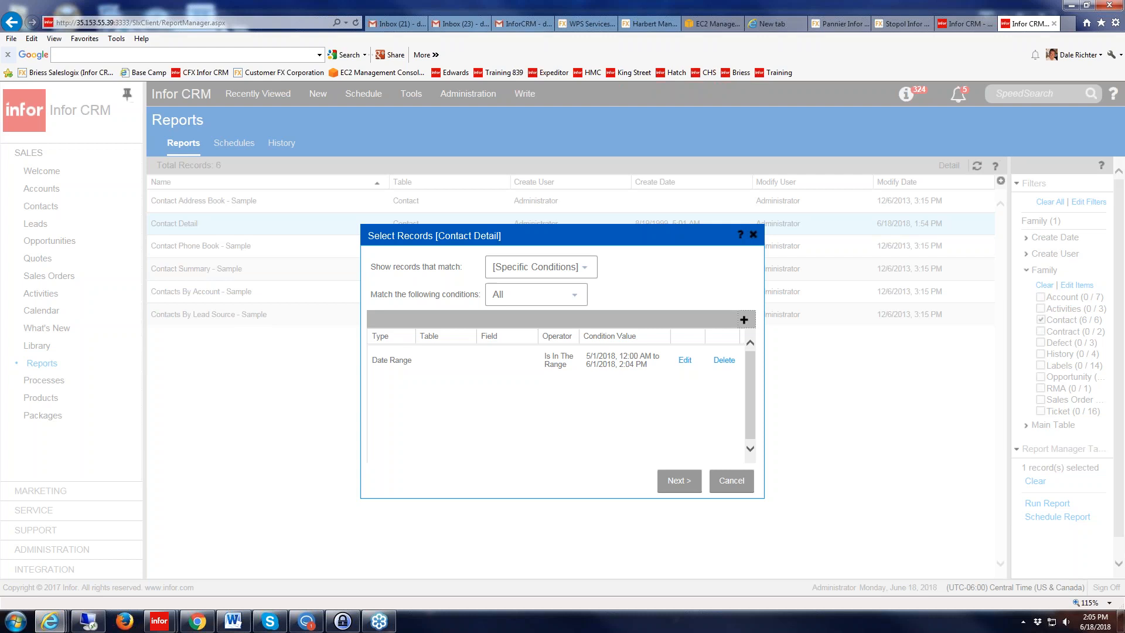
- Switch to Architect on the remote server and check the Contact Detail report's general properties and filtering settings, leaving them unedited
click(88, 623)
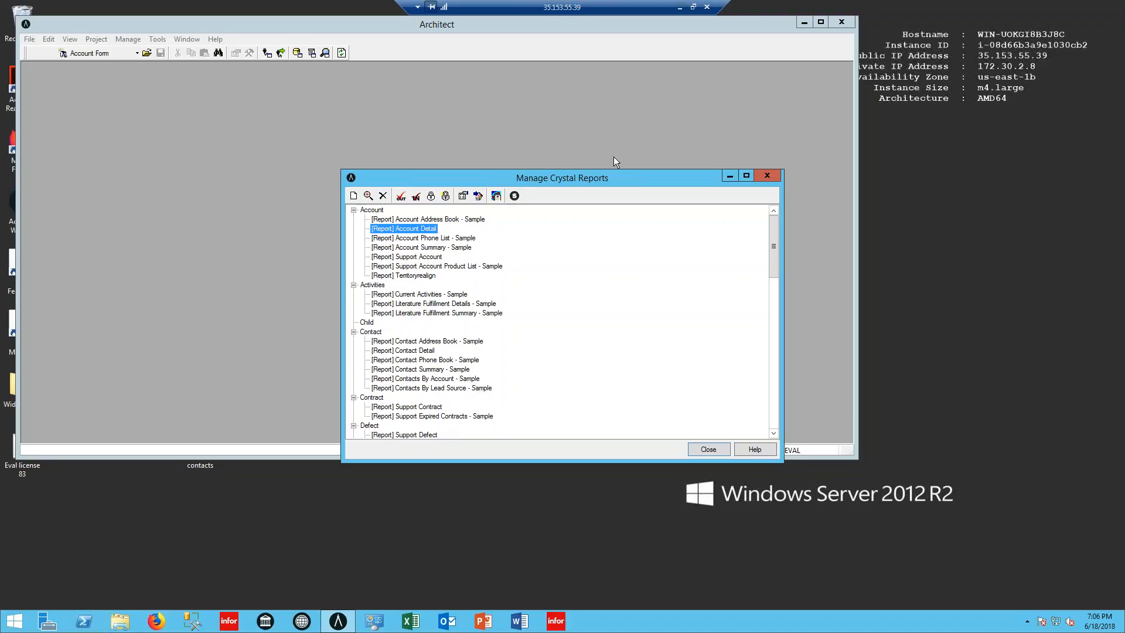
drag(631, 180, 561, 121)
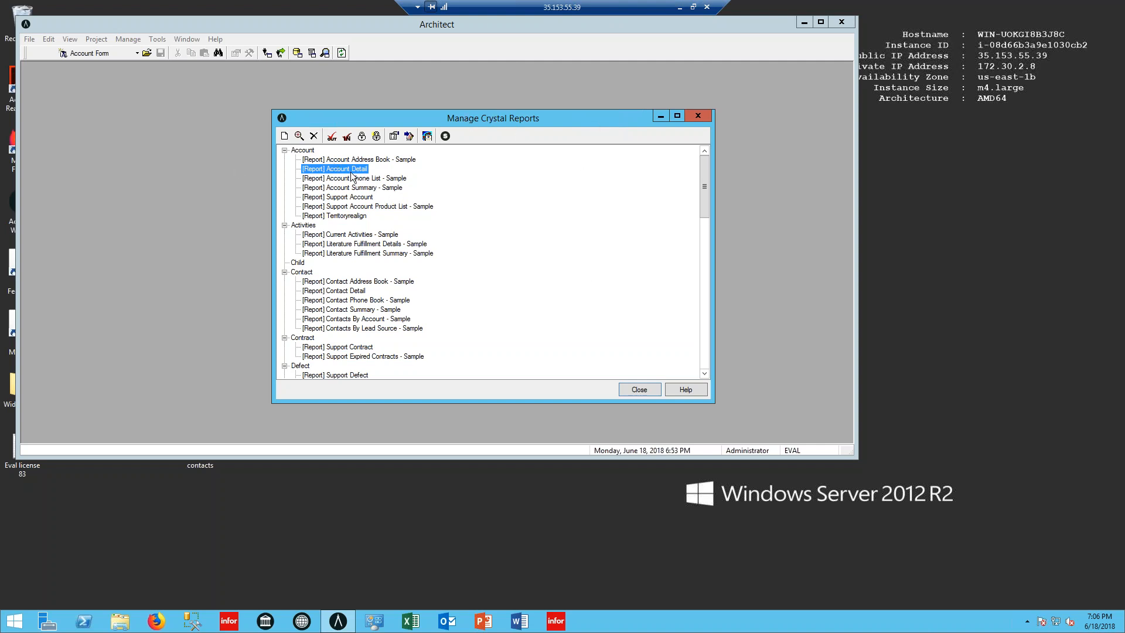
click(346, 292)
double_click(346, 291)
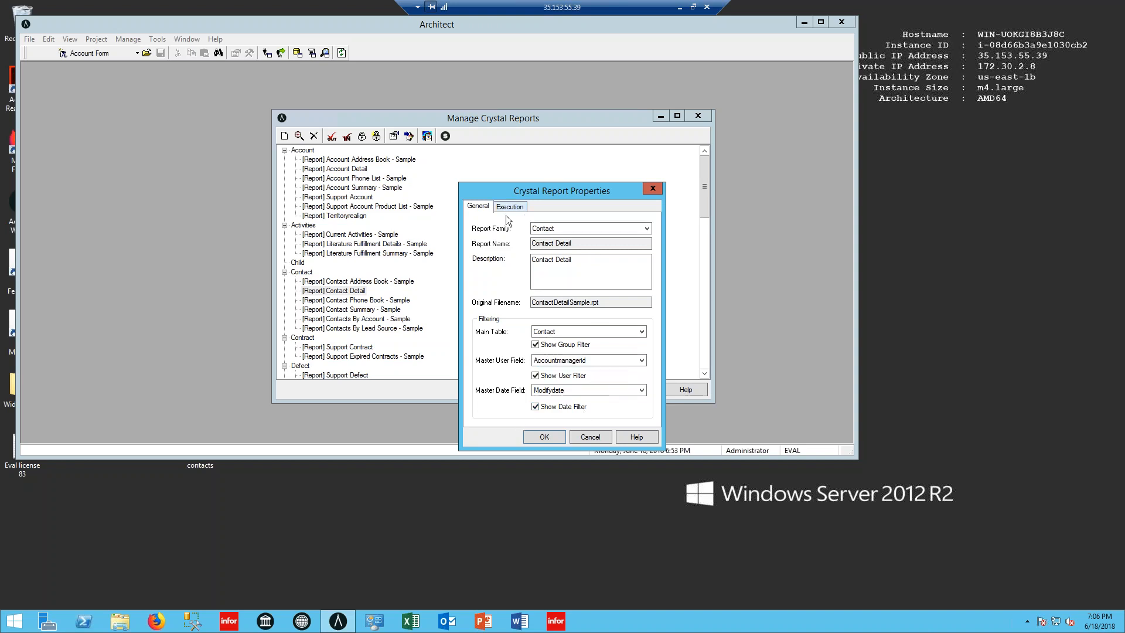
click(590, 437)
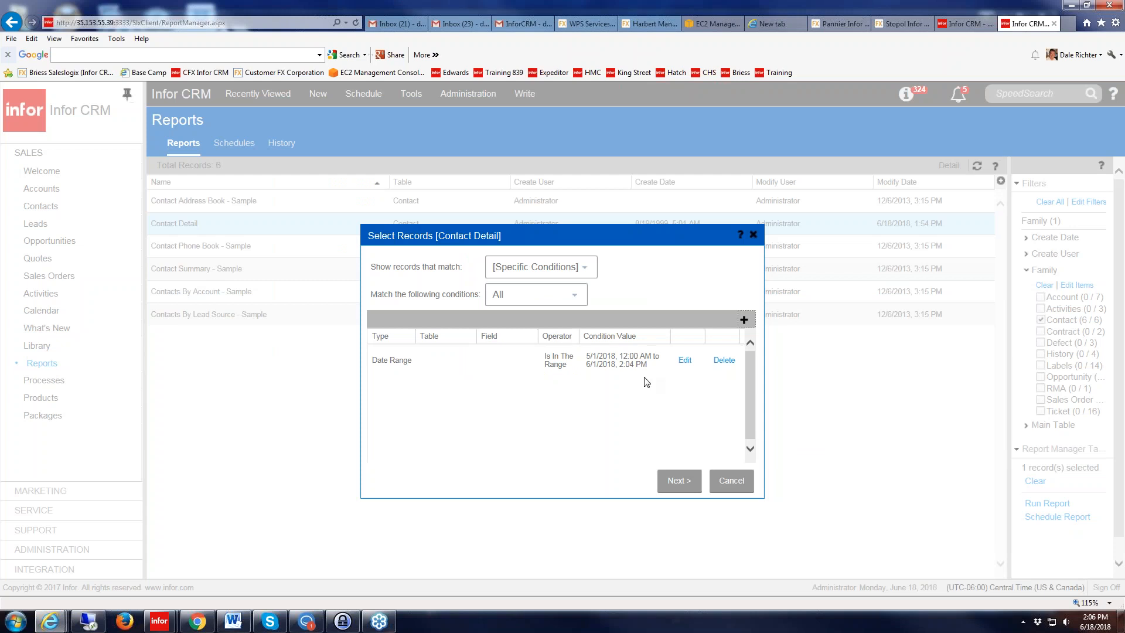
- Keep Specific Conditions with All as the match rule and delete the Date Range condition in the Contact Detail record selection
click(584, 268)
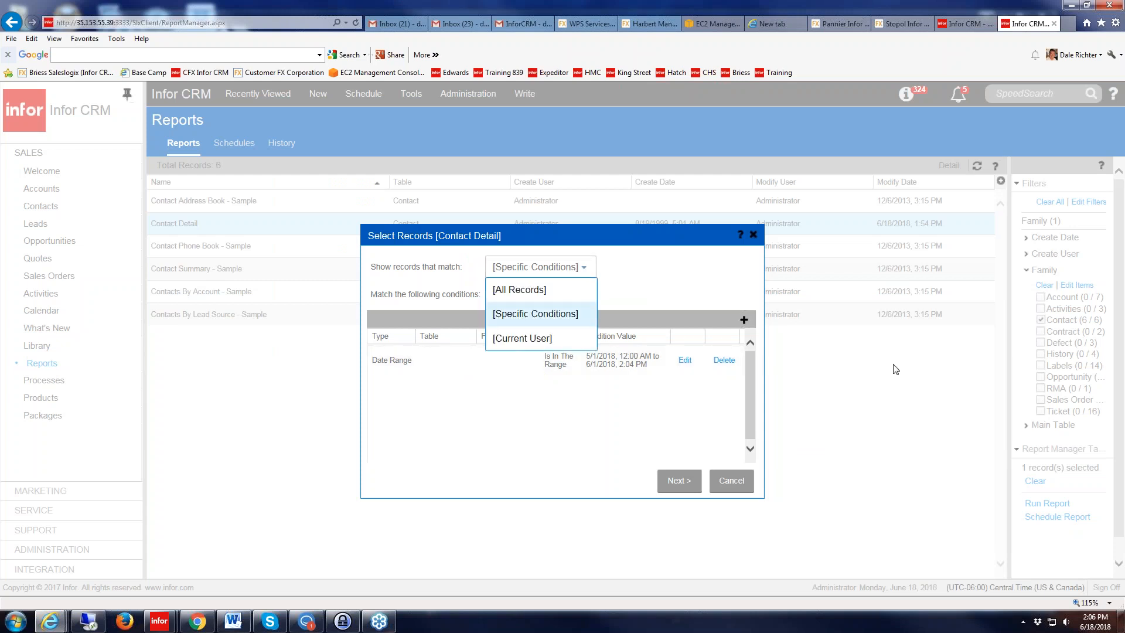
click(529, 316)
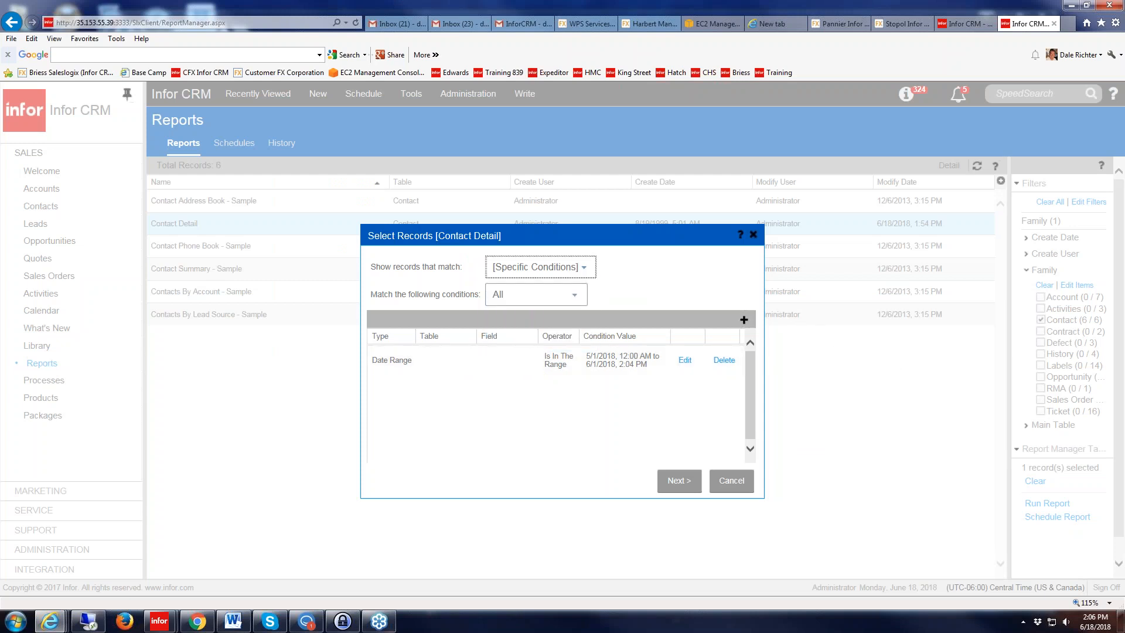
click(585, 294)
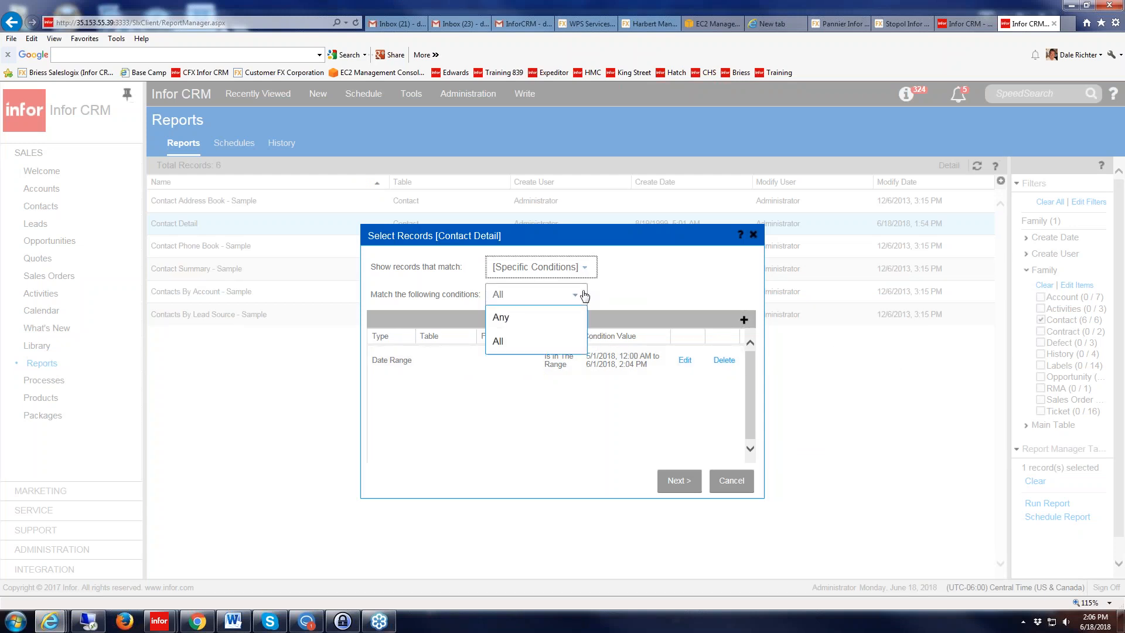
click(516, 341)
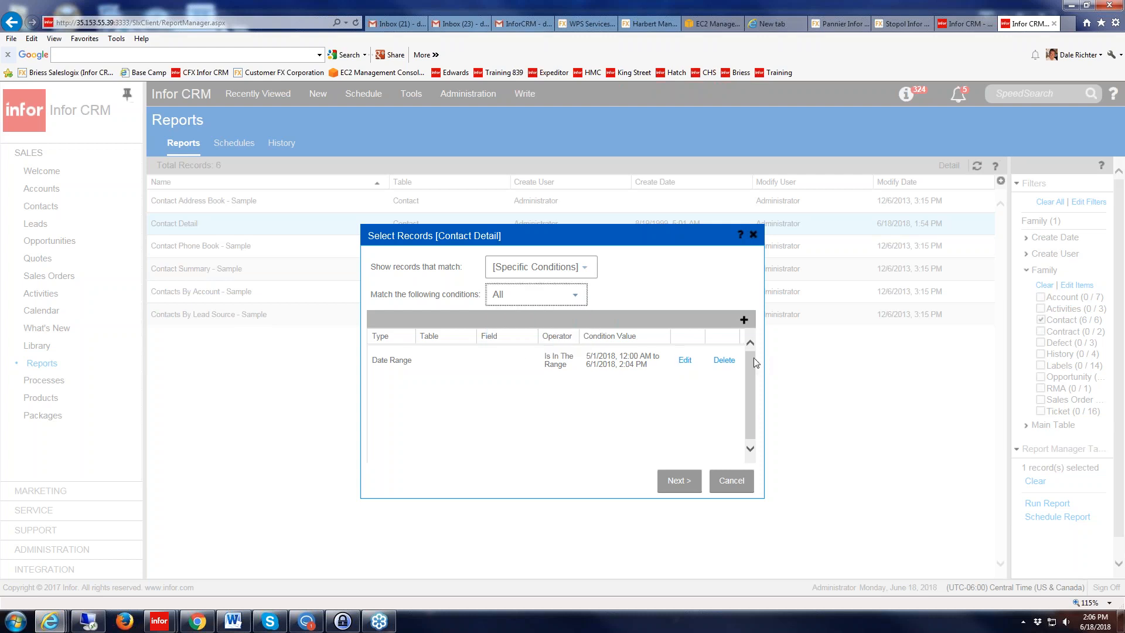
click(724, 361)
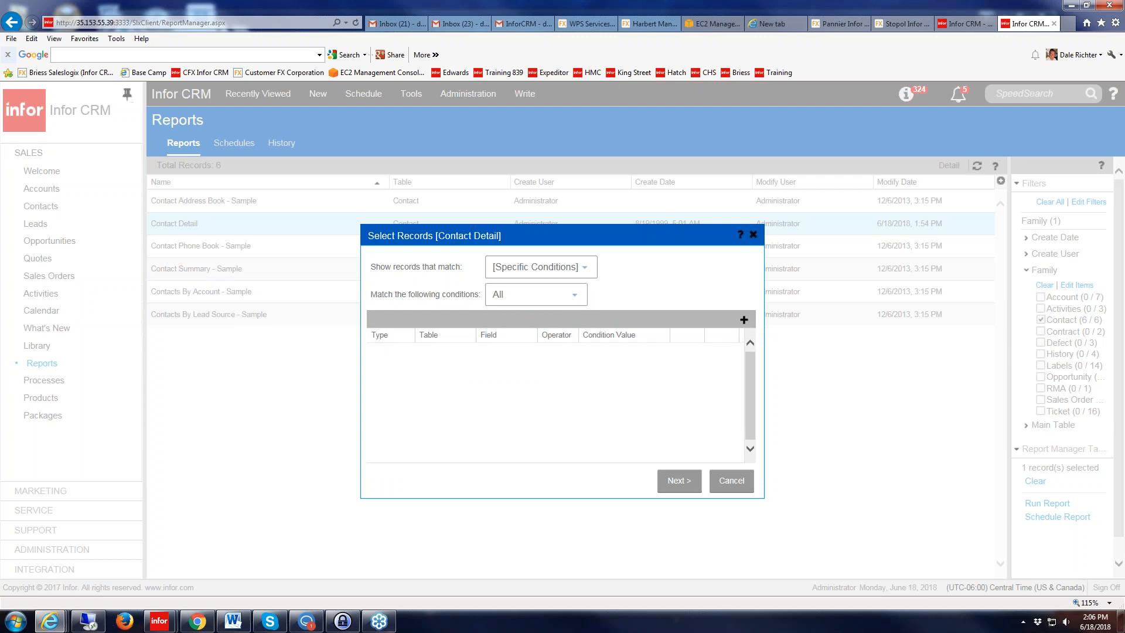
- Look at the Contact Detail report's value prompts, return to the record selection and cancel the report run
click(678, 482)
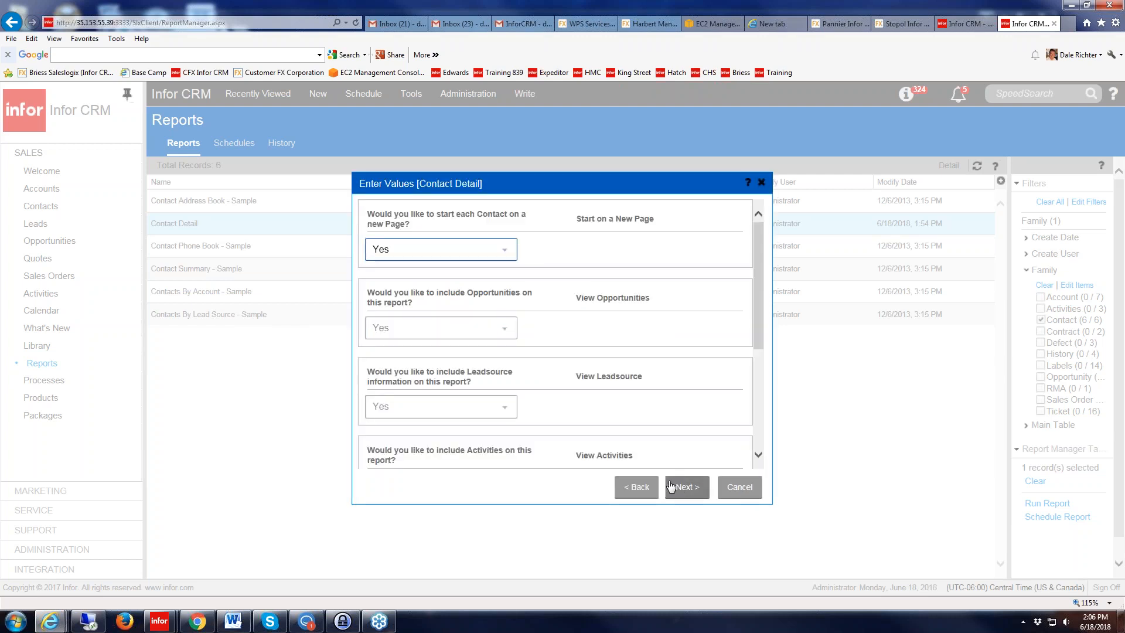
click(638, 487)
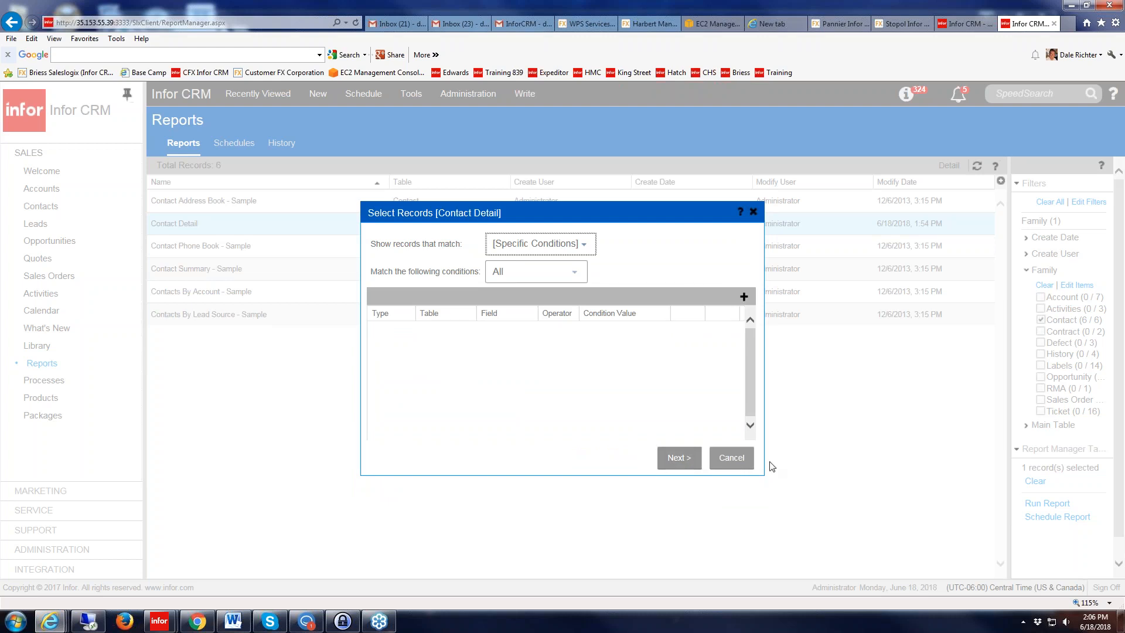
click(587, 244)
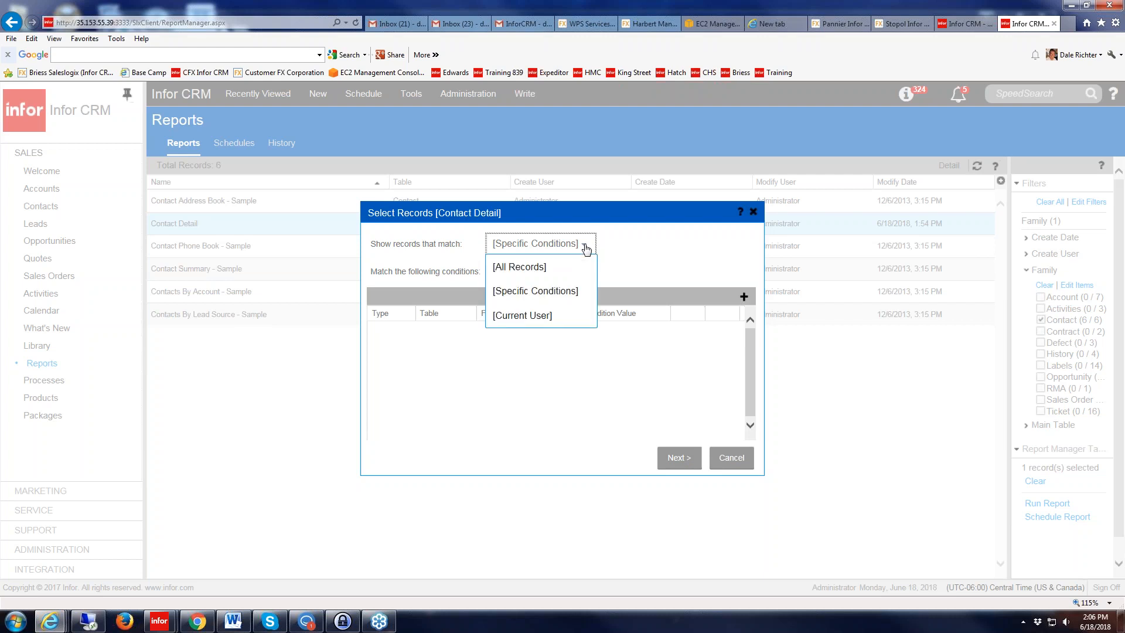
click(730, 458)
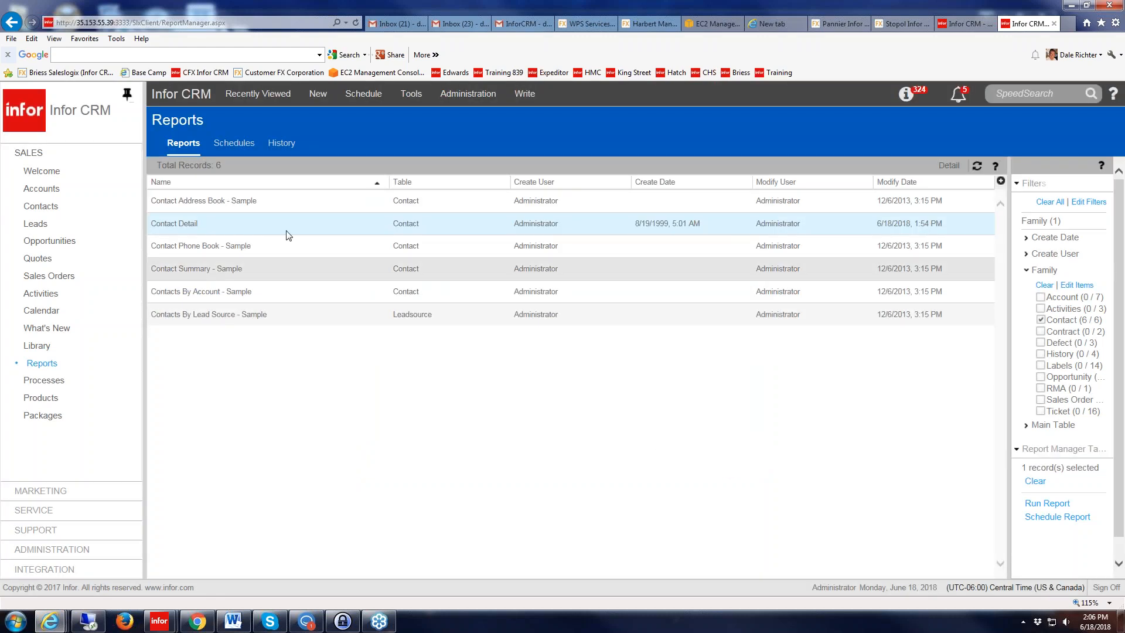
- Run the Contact Detail report again, choosing Specific Conditions for the records and keeping All as the match rule
click(225, 223)
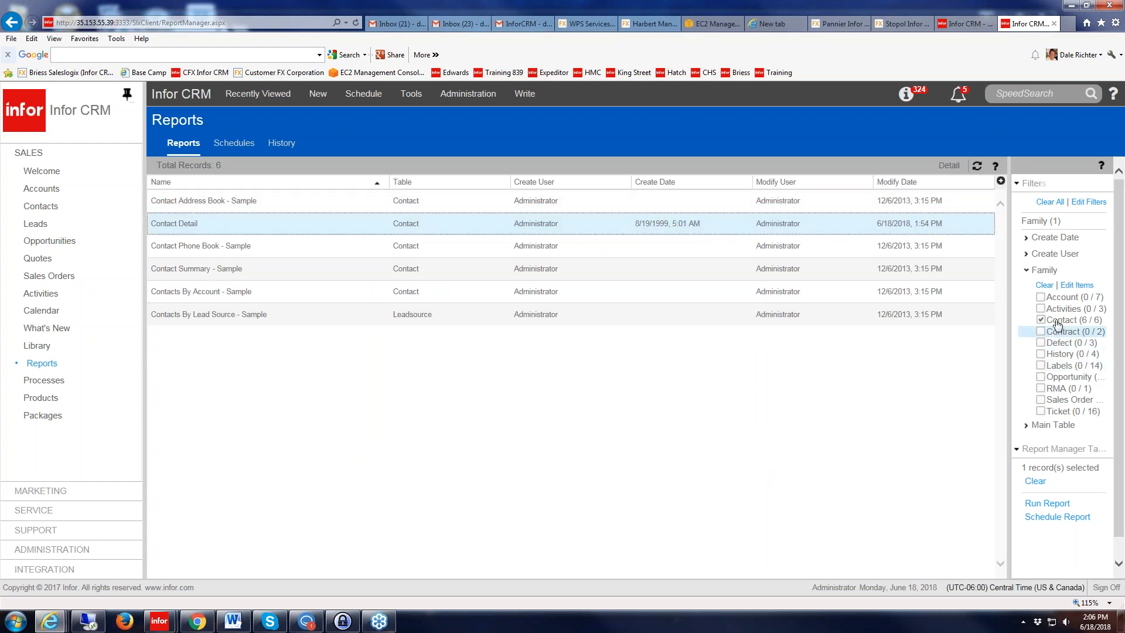
click(1049, 503)
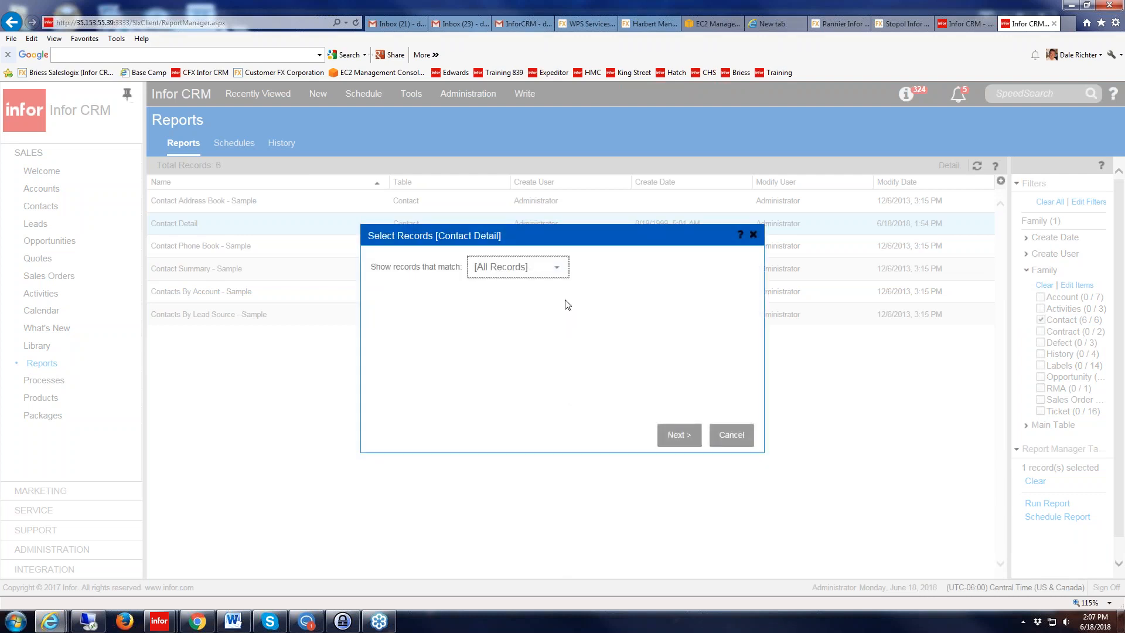
click(561, 268)
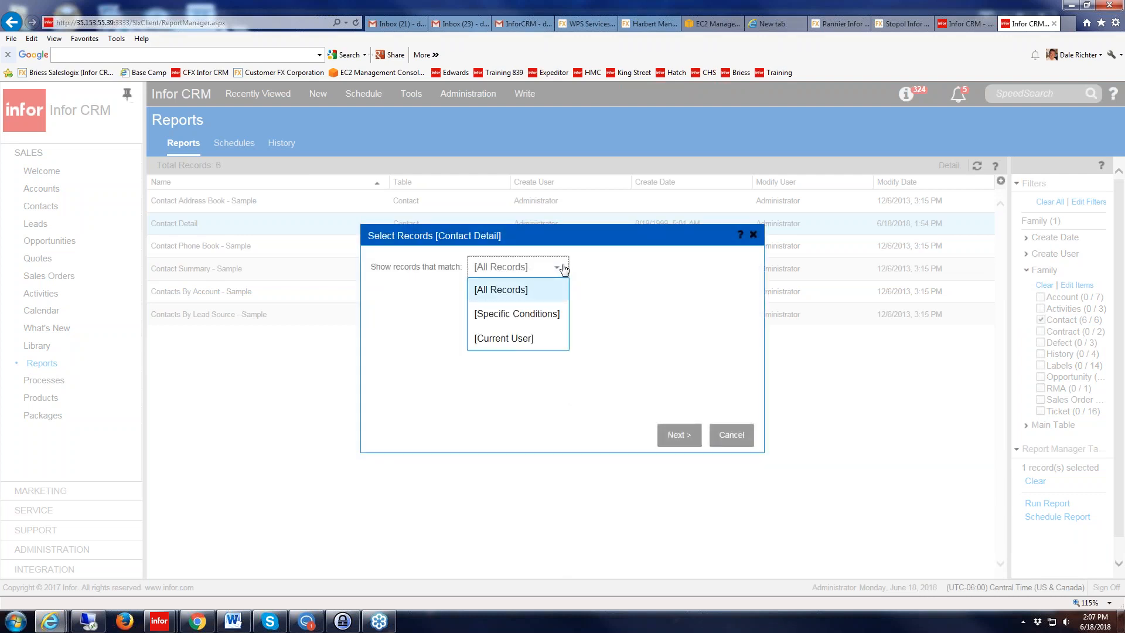
click(540, 321)
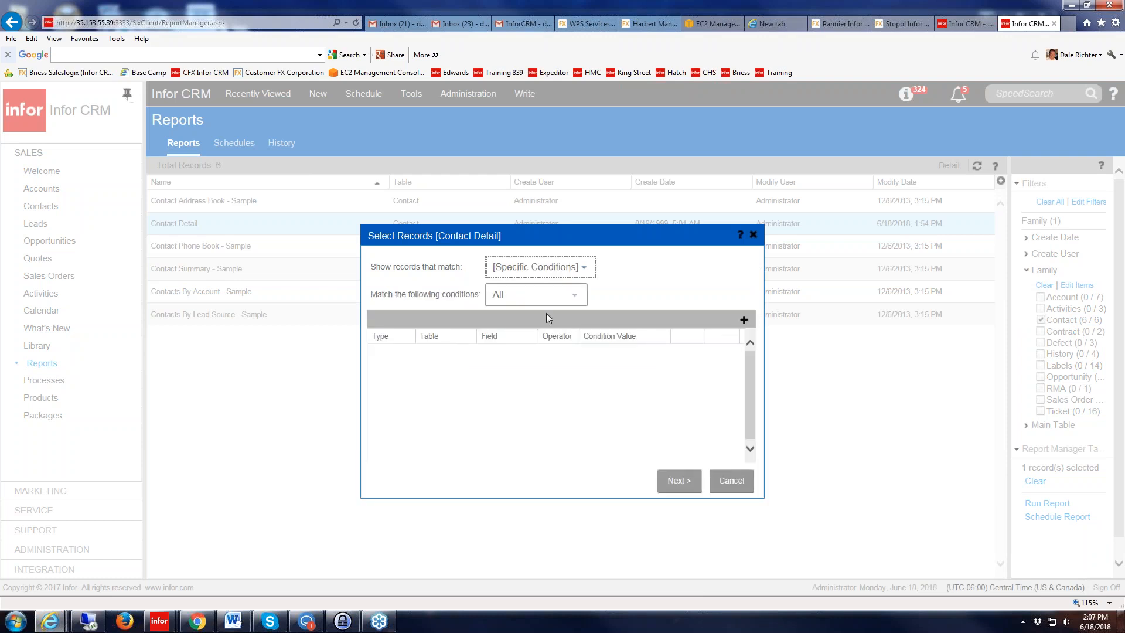
click(580, 267)
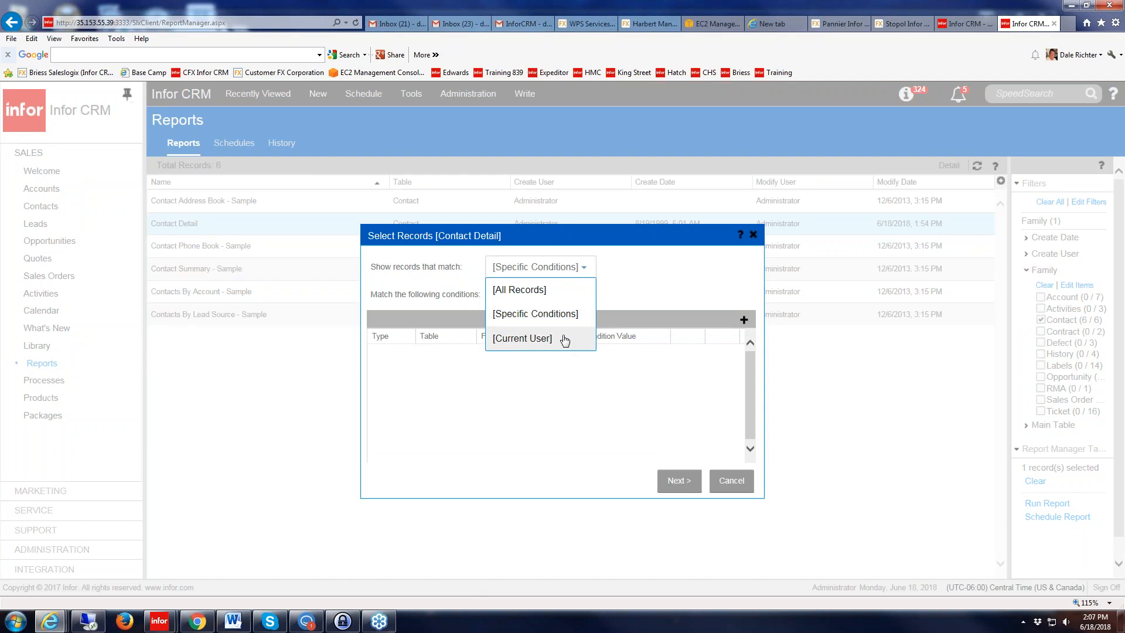
click(571, 311)
click(573, 296)
click(577, 299)
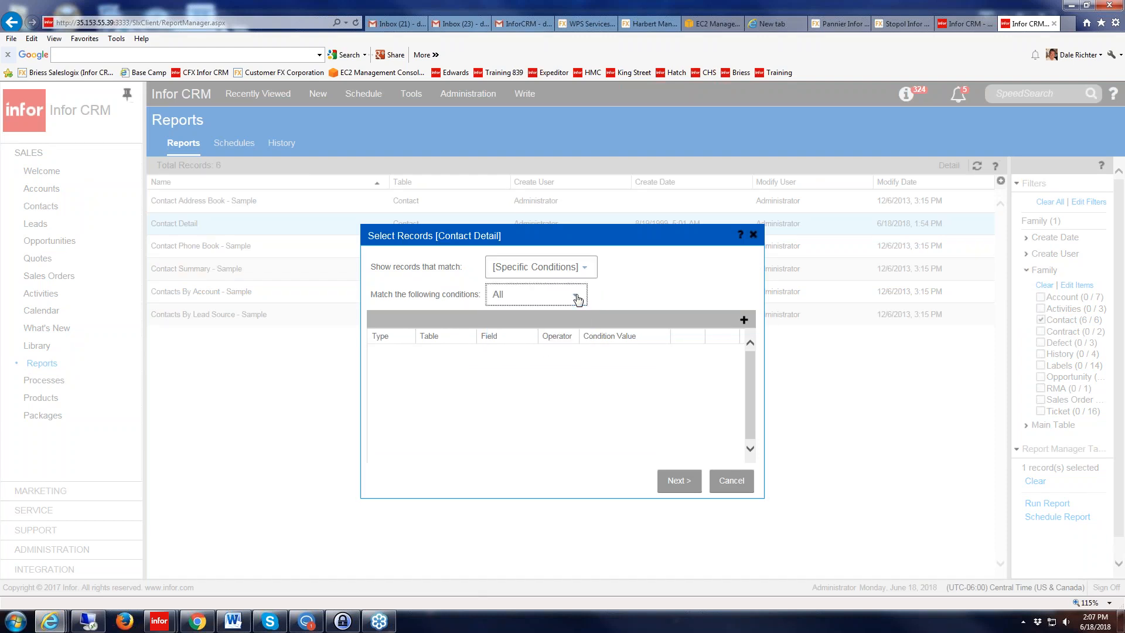
- Cancel the Contact Detail run and filter the report list by the Account family instead of Contact
click(730, 481)
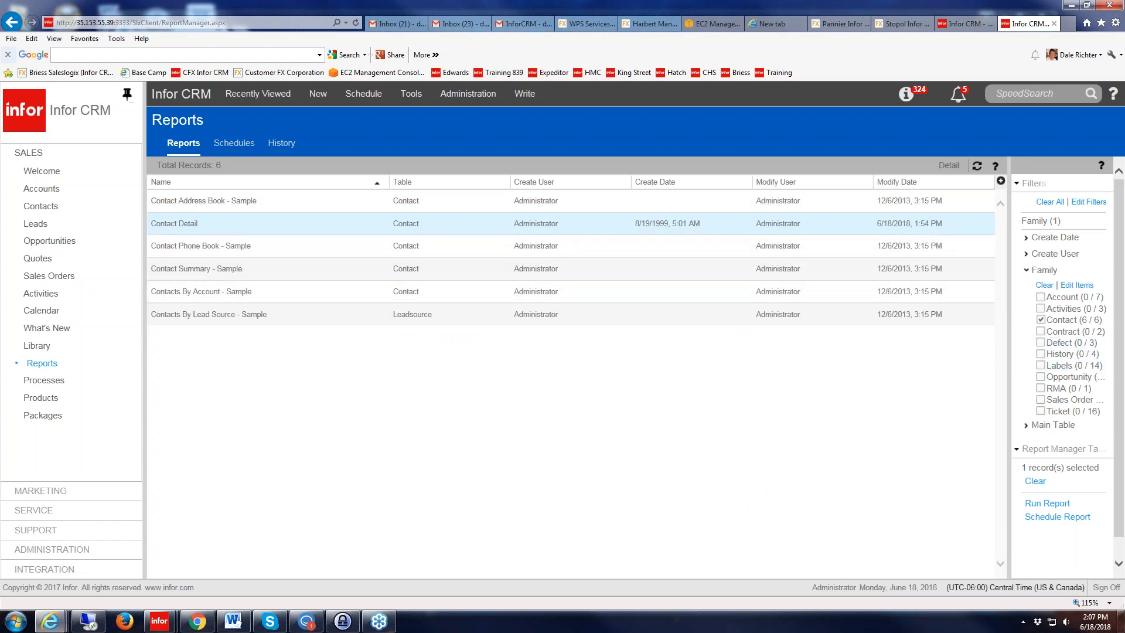
click(1041, 297)
click(1041, 320)
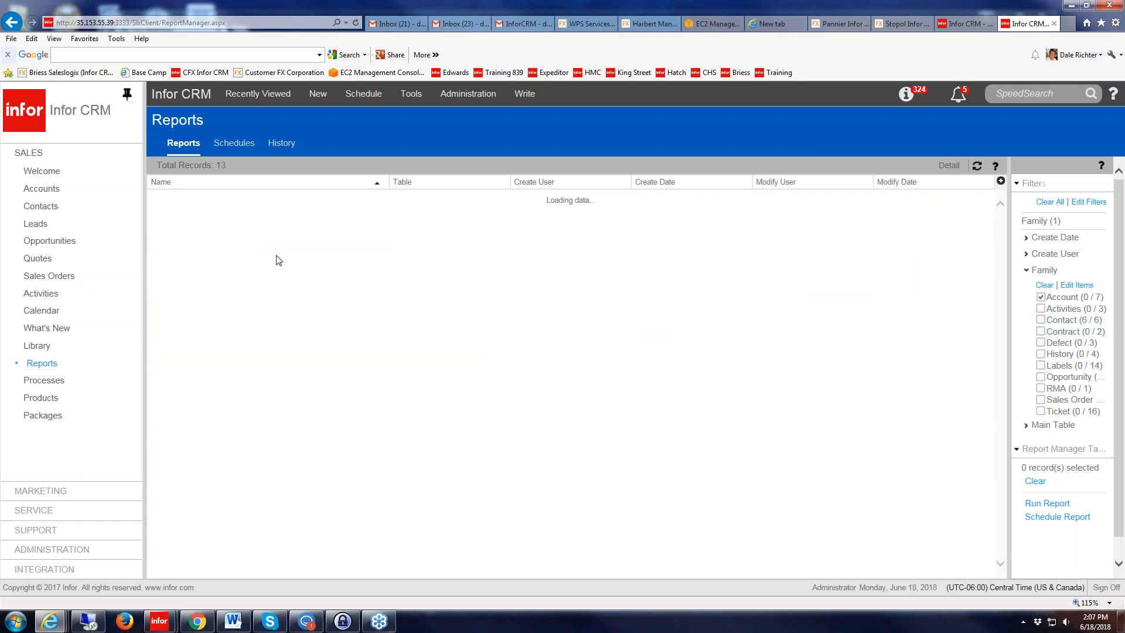
- Run the Account Detail report, choosing Specific Conditions for the records and All as the match rule
click(253, 225)
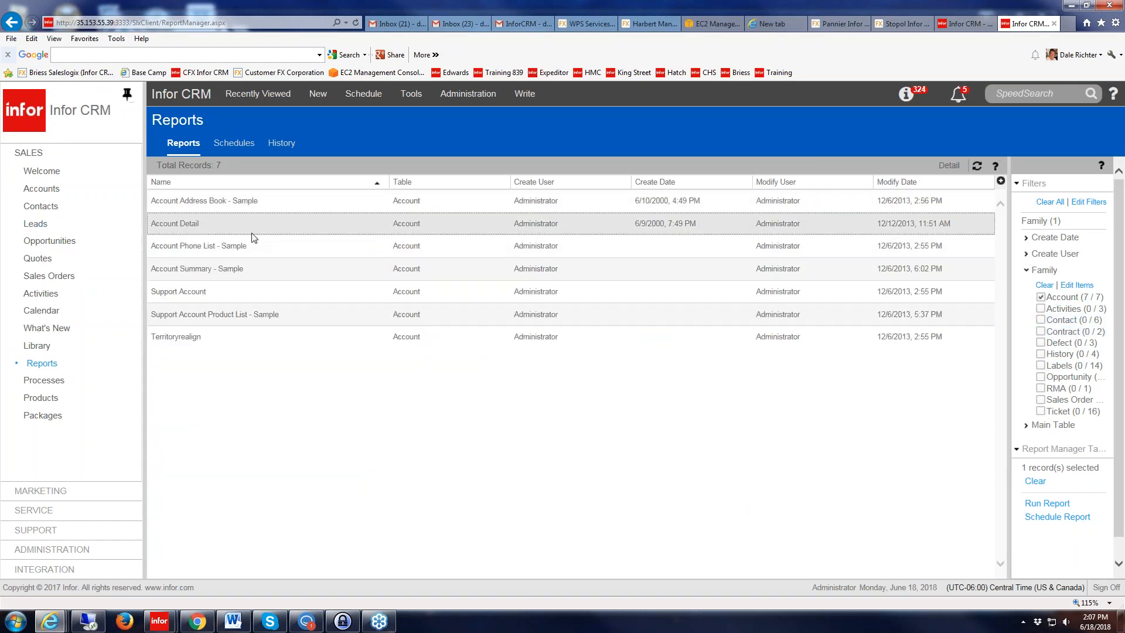
click(1046, 503)
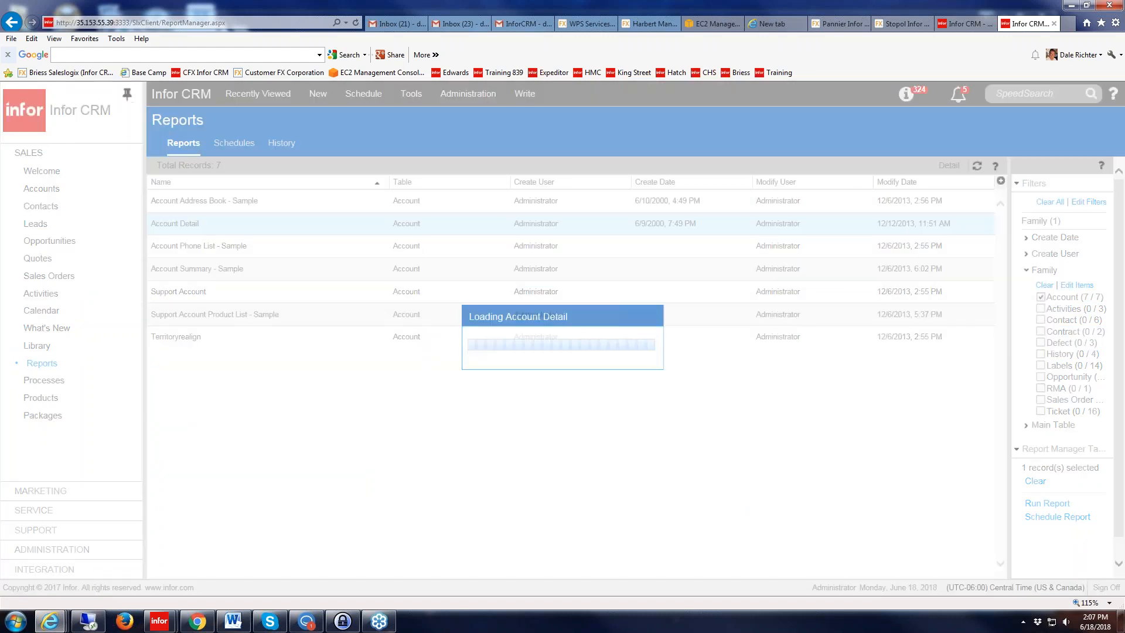
click(556, 267)
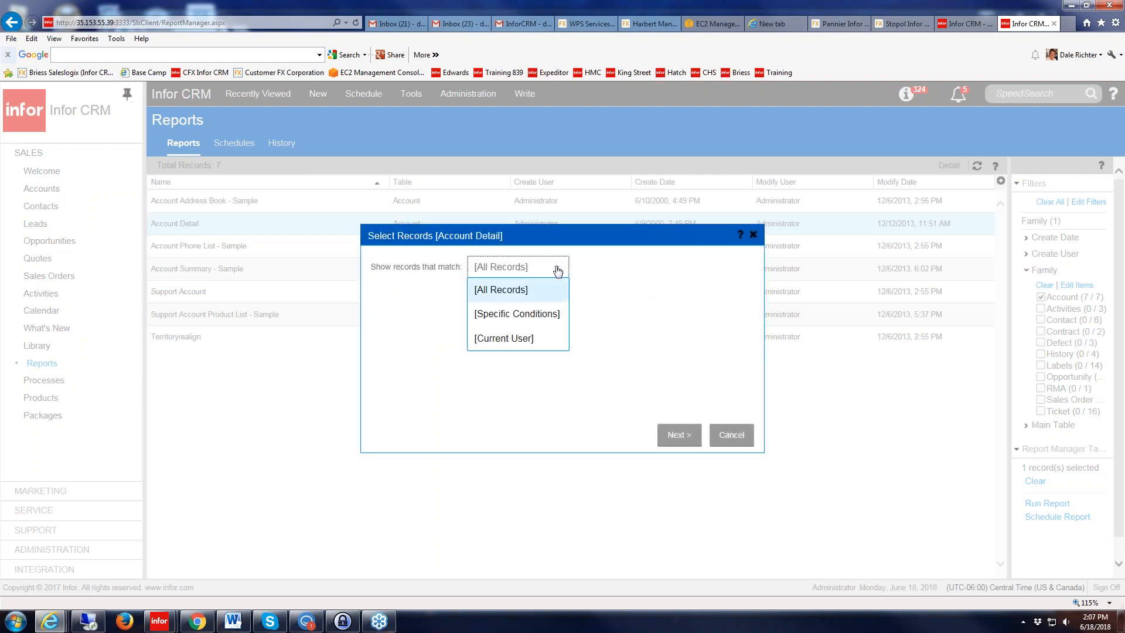
click(520, 311)
click(585, 269)
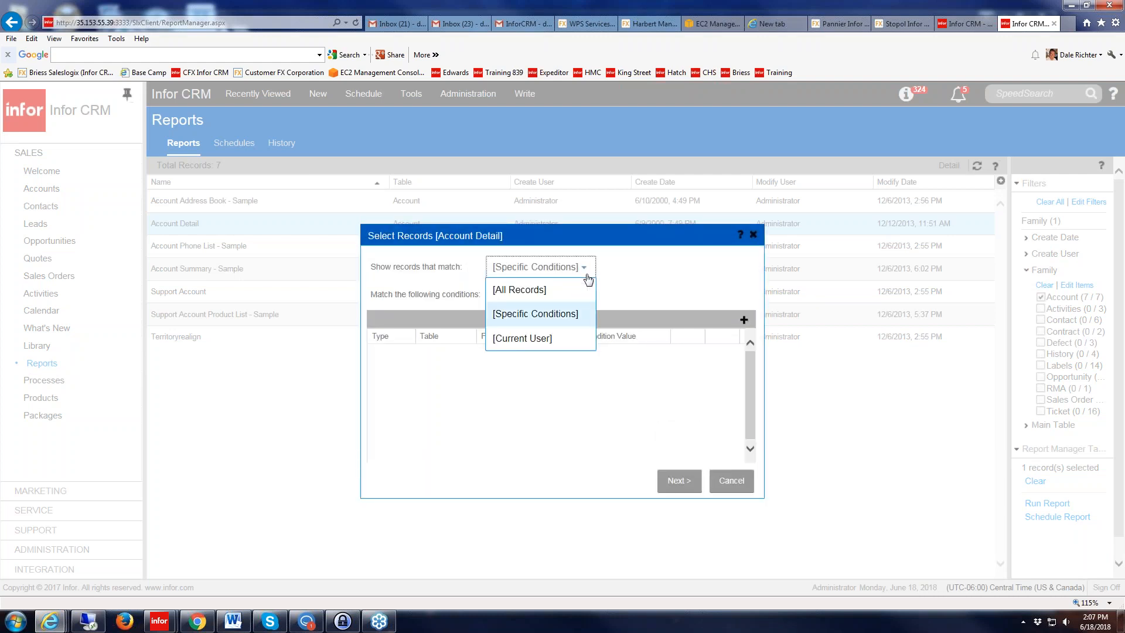
click(567, 317)
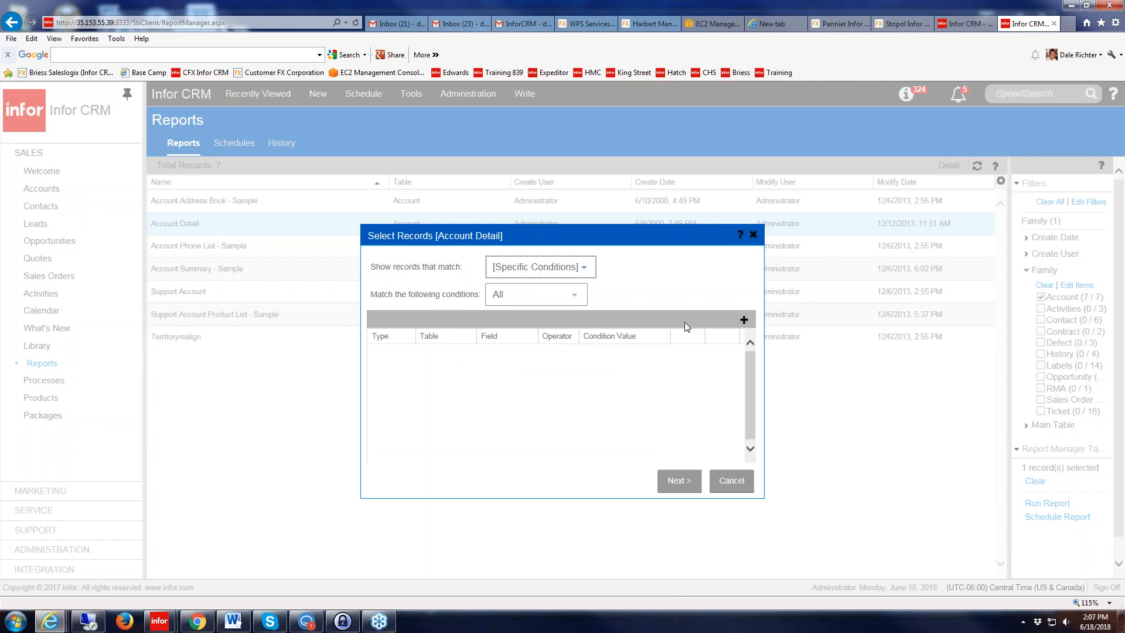
click(578, 294)
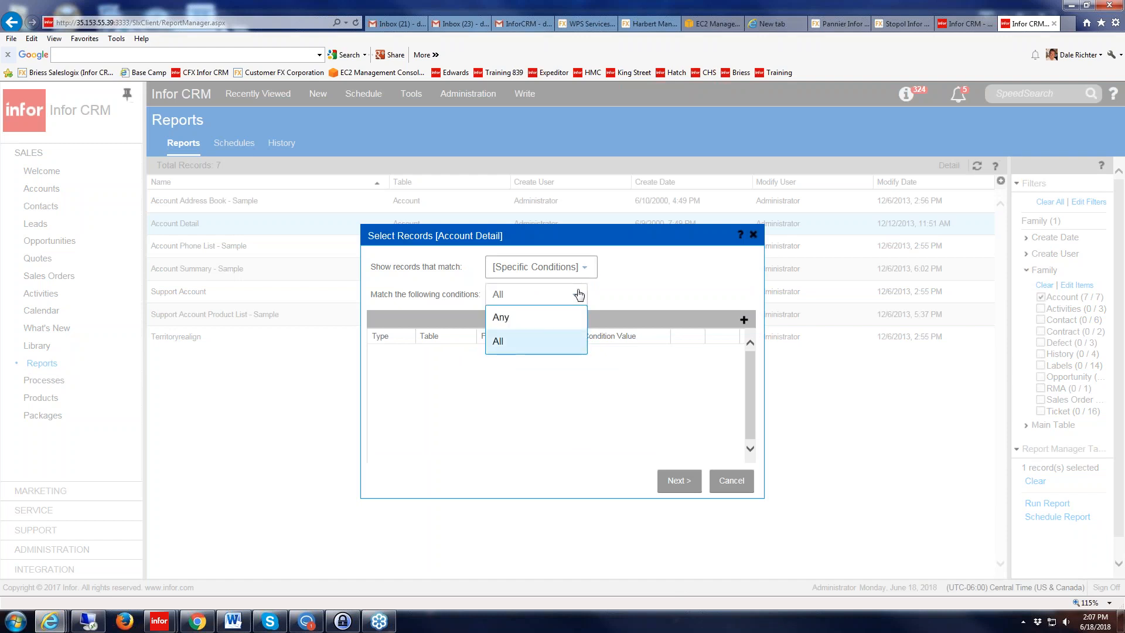
click(540, 348)
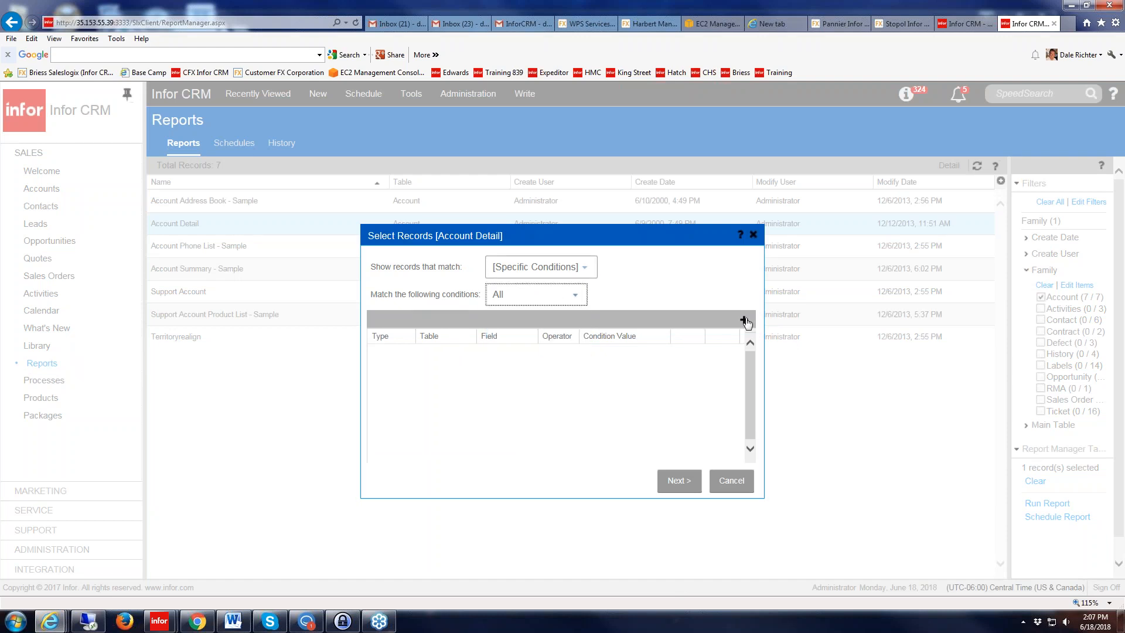
- Start a new Query condition for the Account Detail records on the CREATEDATE field of the ACCOUNT table
click(744, 320)
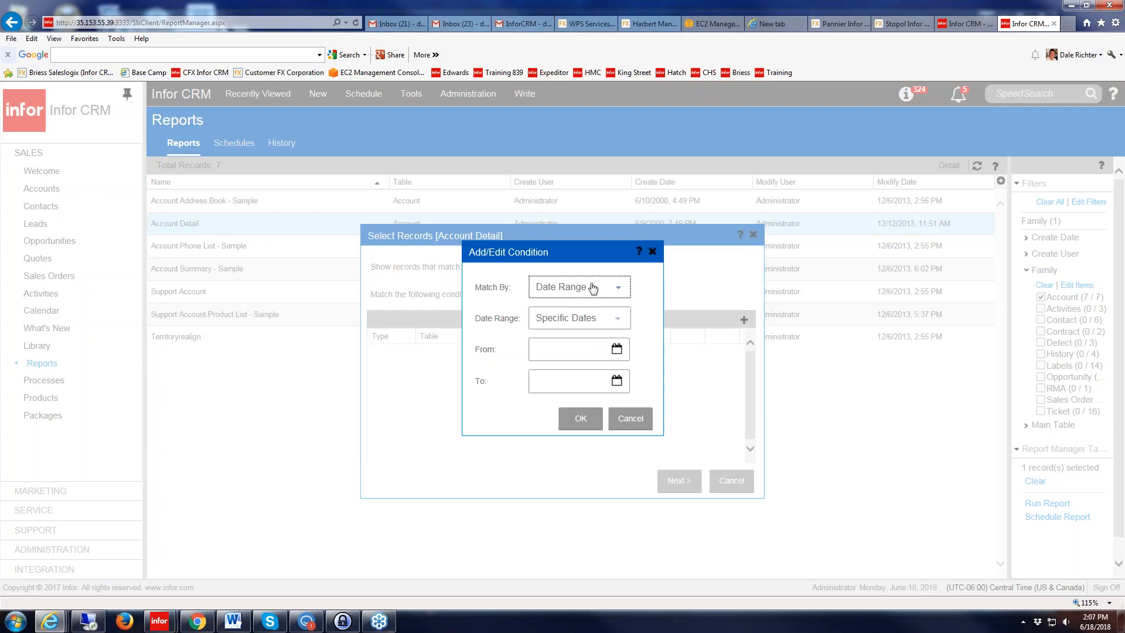
click(619, 288)
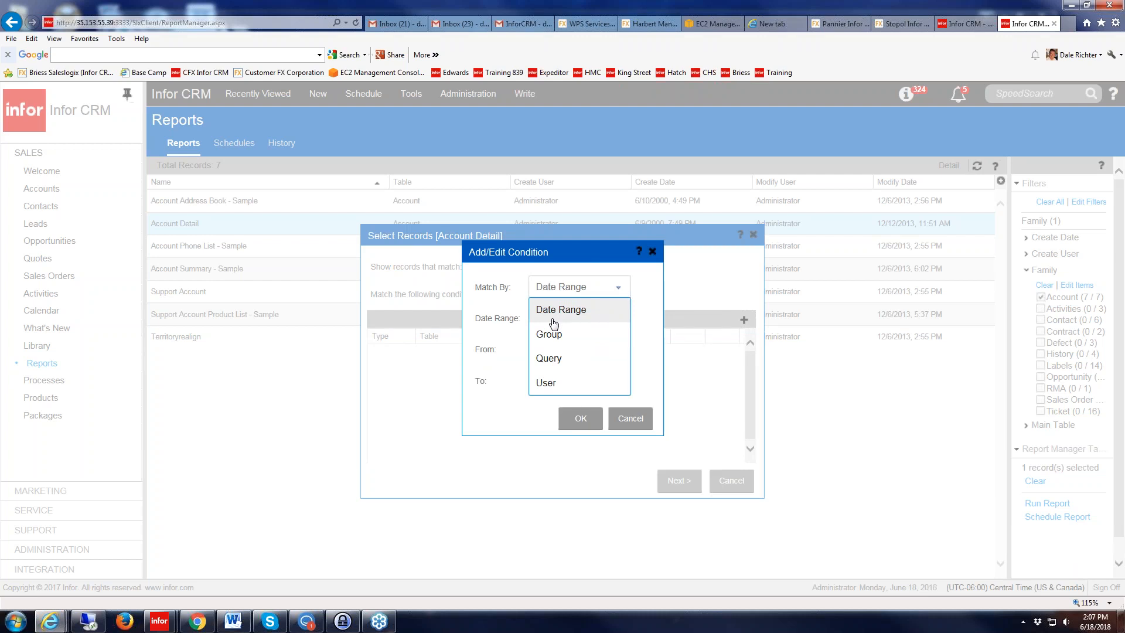
click(551, 359)
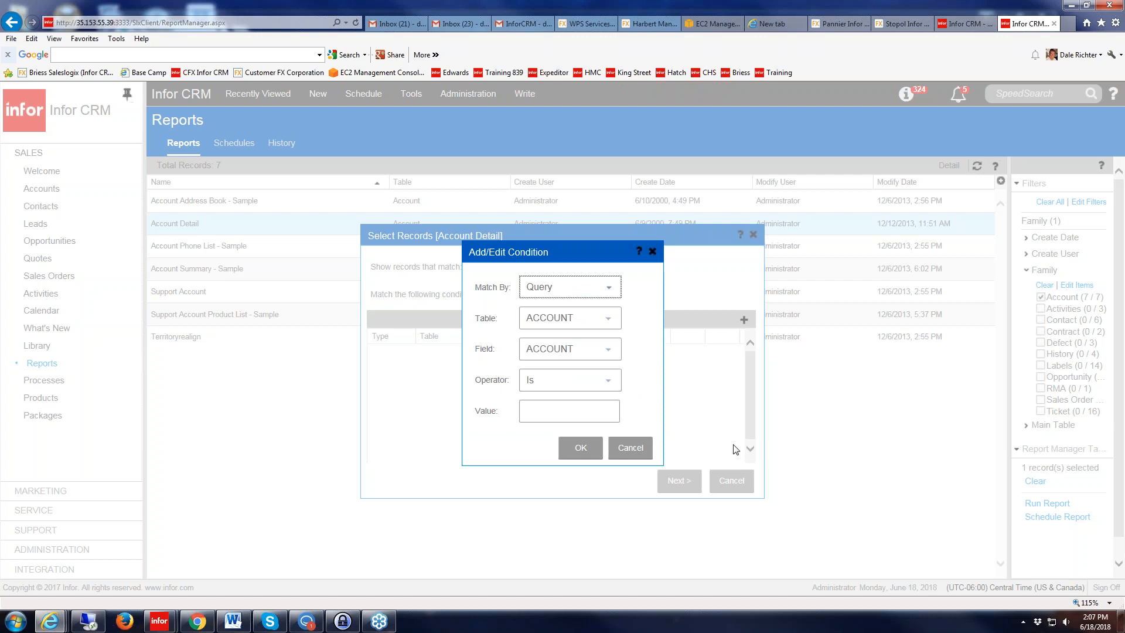
click(607, 351)
click(675, 413)
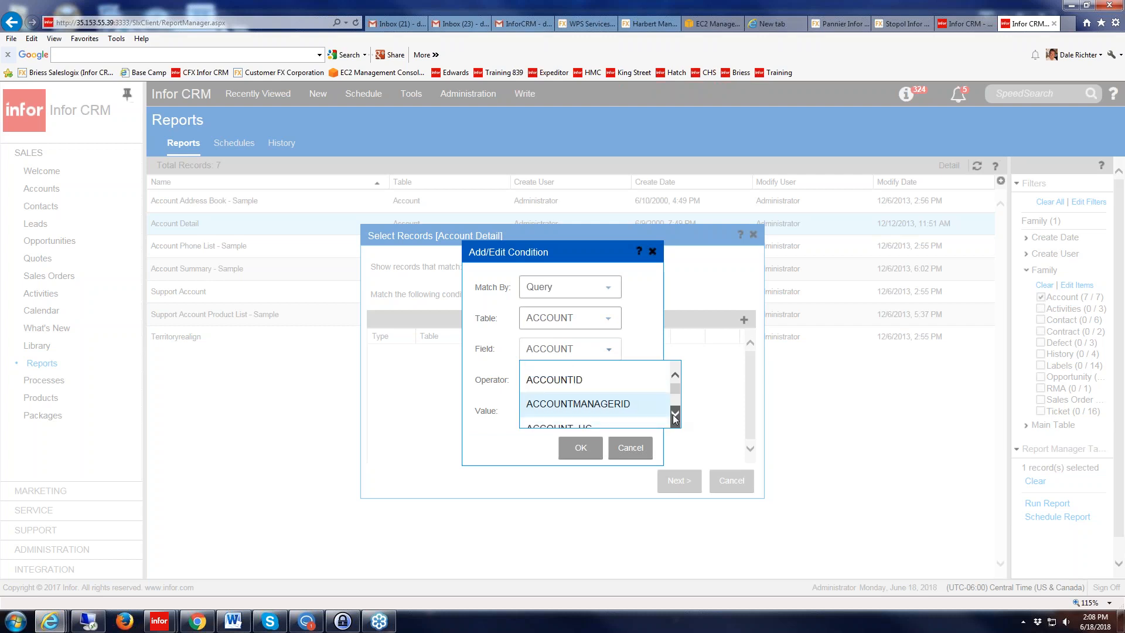
drag(675, 417, 676, 418)
click(558, 385)
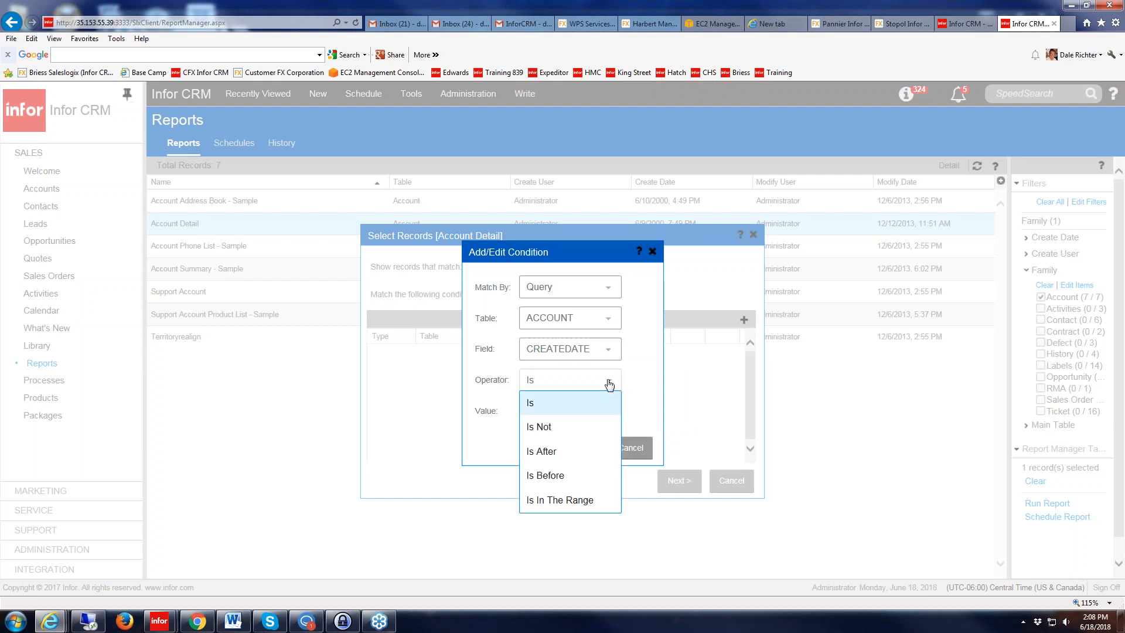
- Set the CREATEDATE condition to Is After 5/1/2018 and save it
click(544, 451)
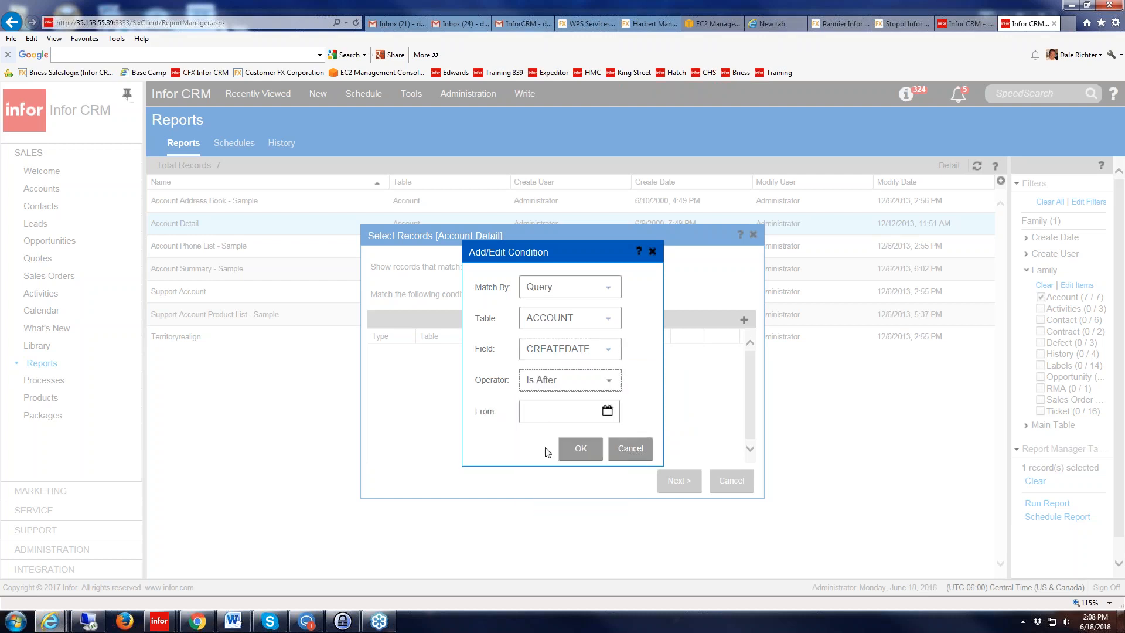
click(607, 410)
click(534, 204)
click(567, 235)
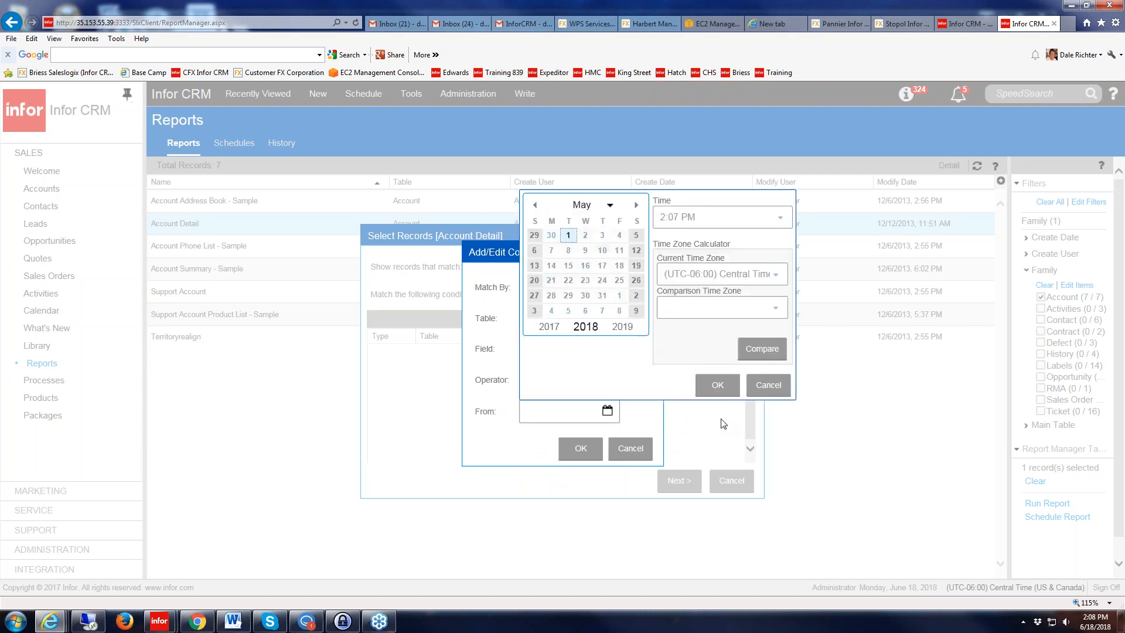
click(717, 385)
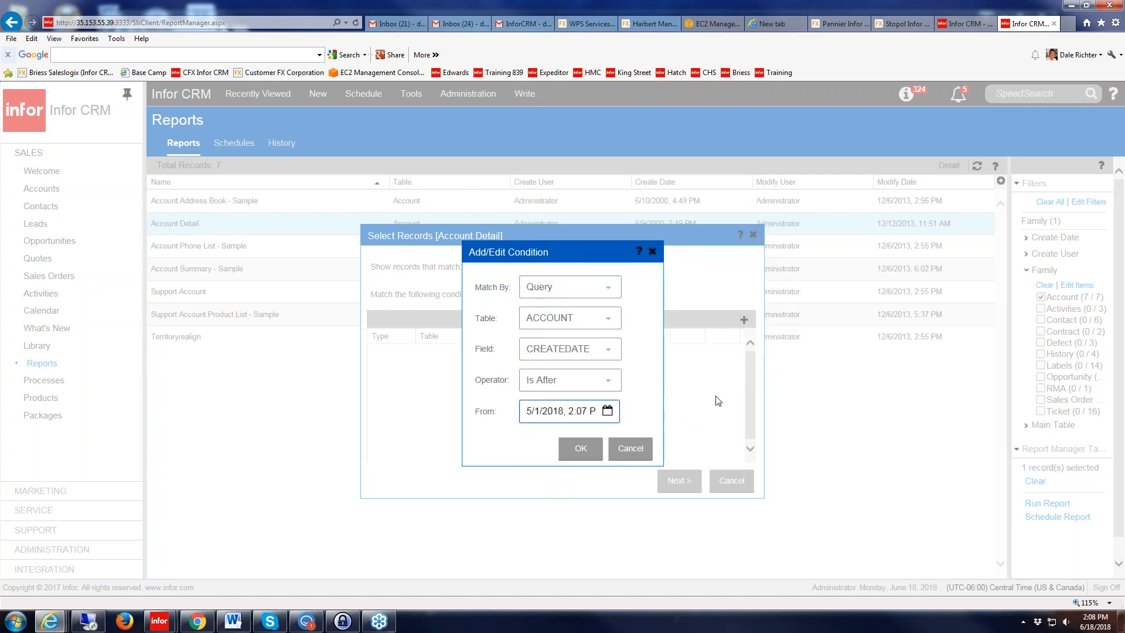
click(581, 448)
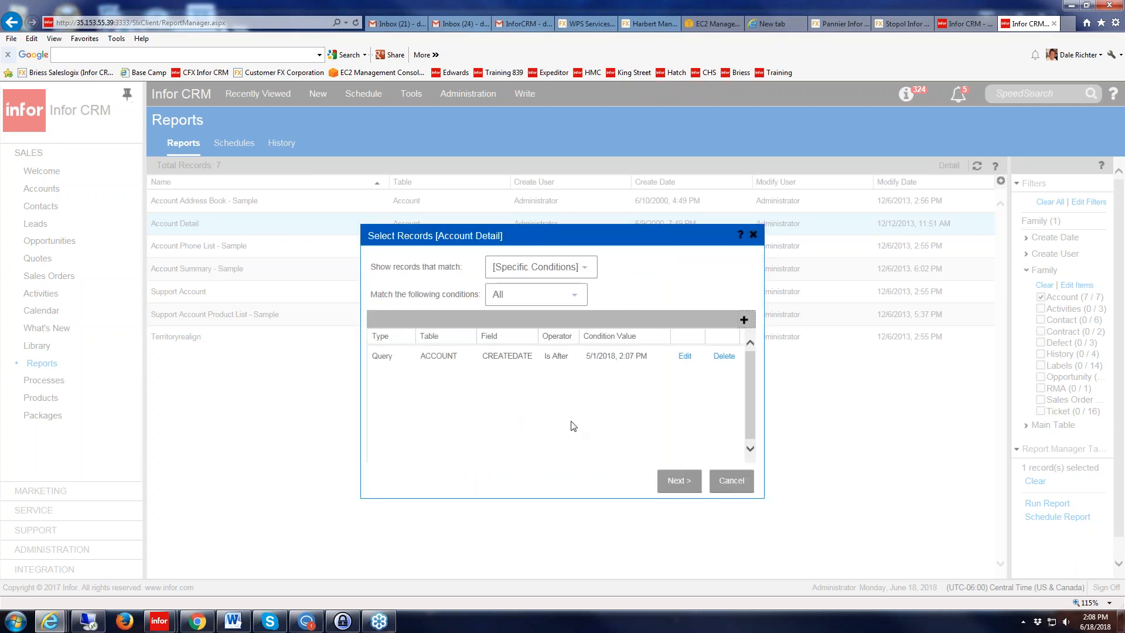
- Start a second Query condition on the ACCOUNT table's CREATEDATE field
click(744, 319)
click(613, 292)
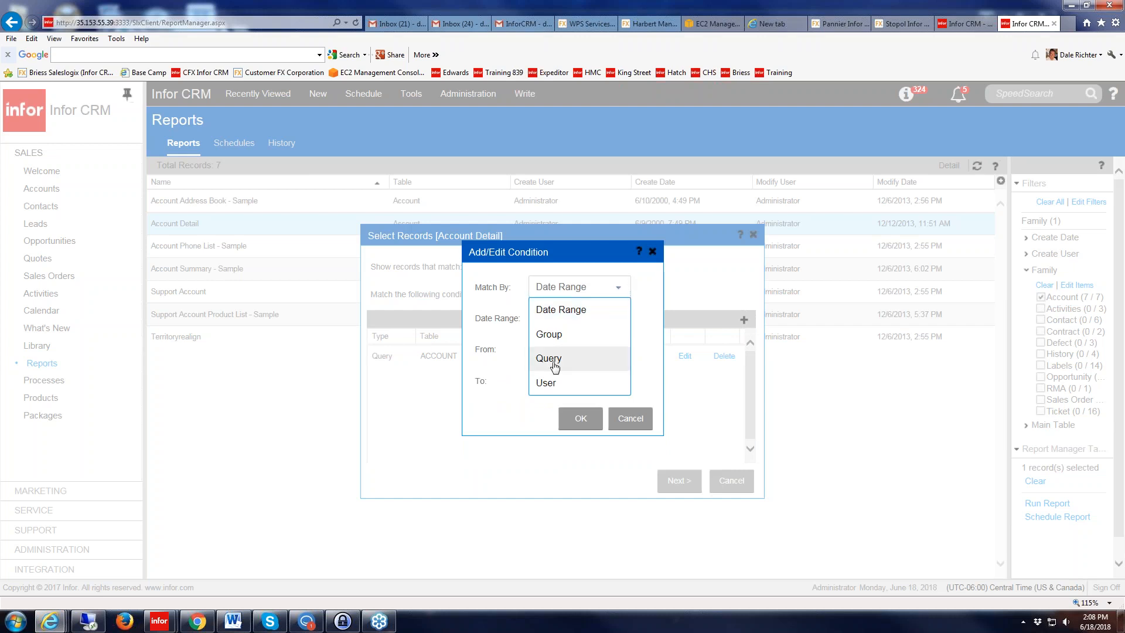
click(554, 360)
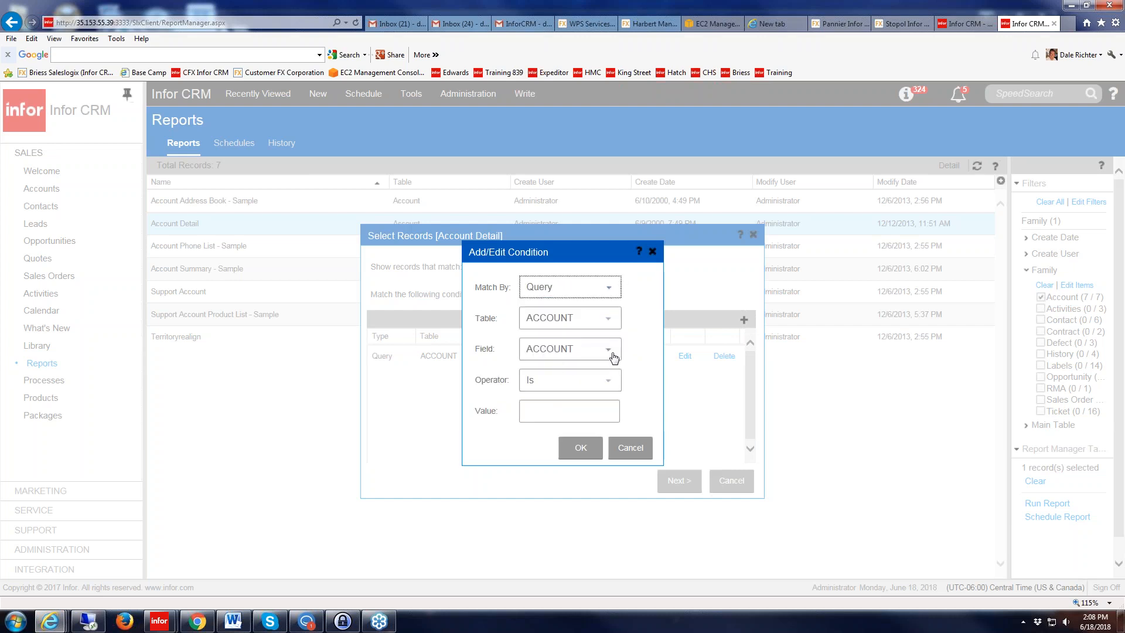
click(611, 355)
click(677, 410)
scroll(677, 410, down, 5)
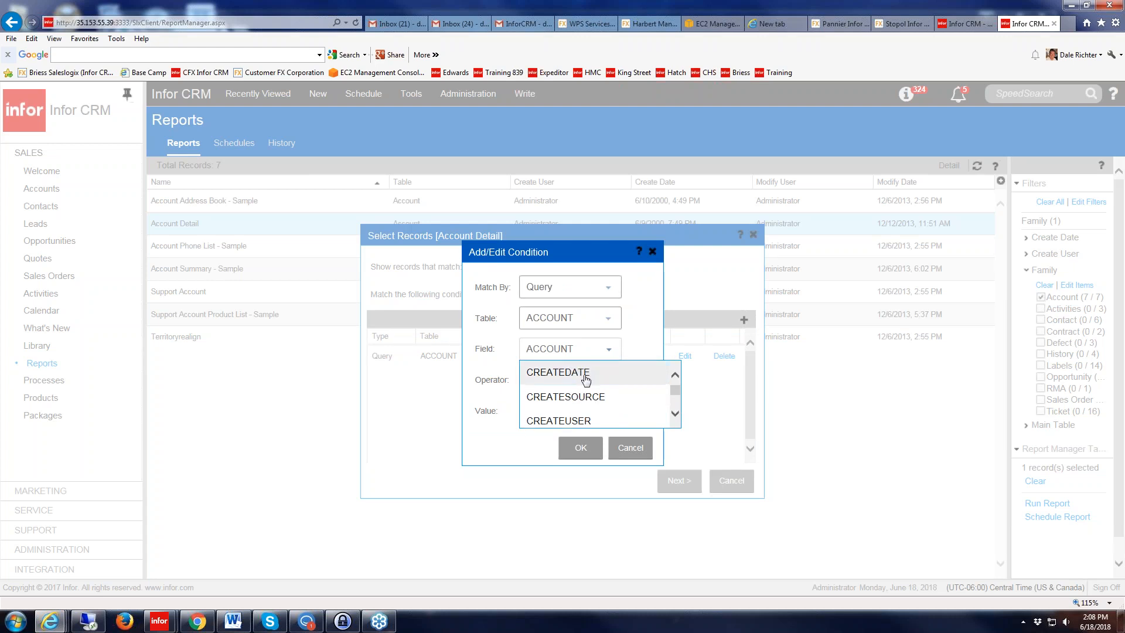
click(582, 374)
- Set the second CREATEDATE condition to Is Before 6/1/2018 and save it
click(613, 382)
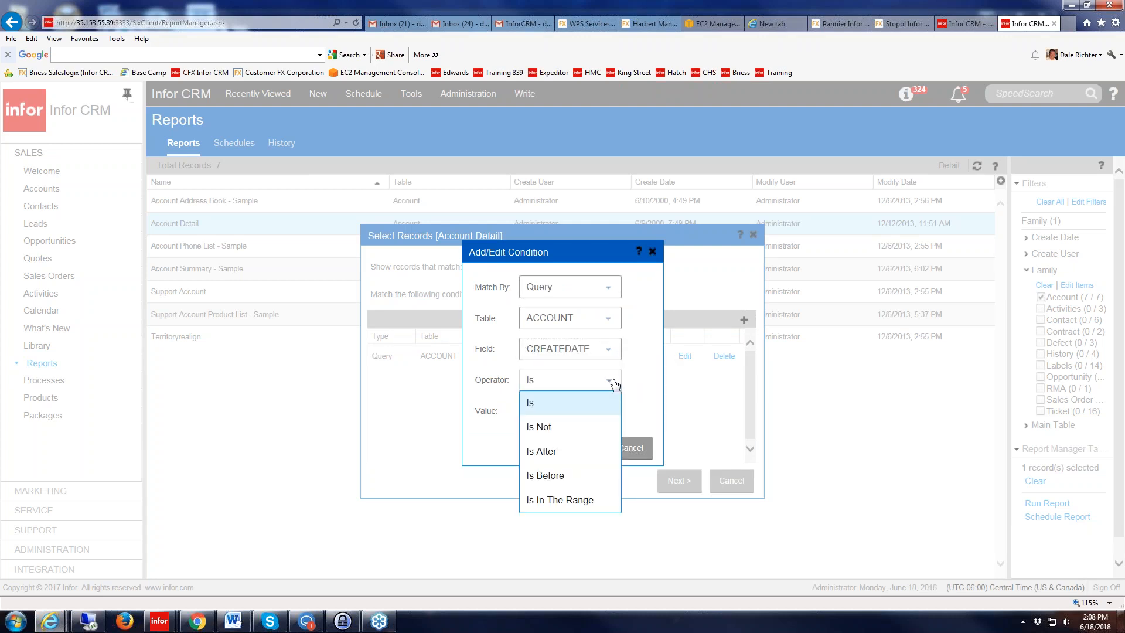
click(545, 475)
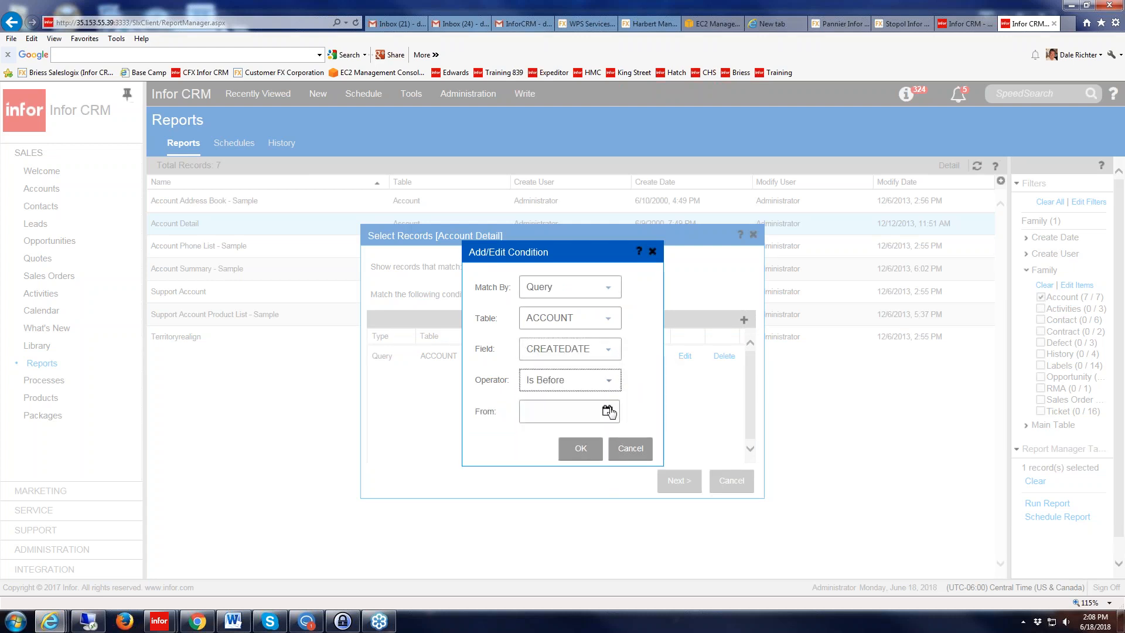
click(607, 410)
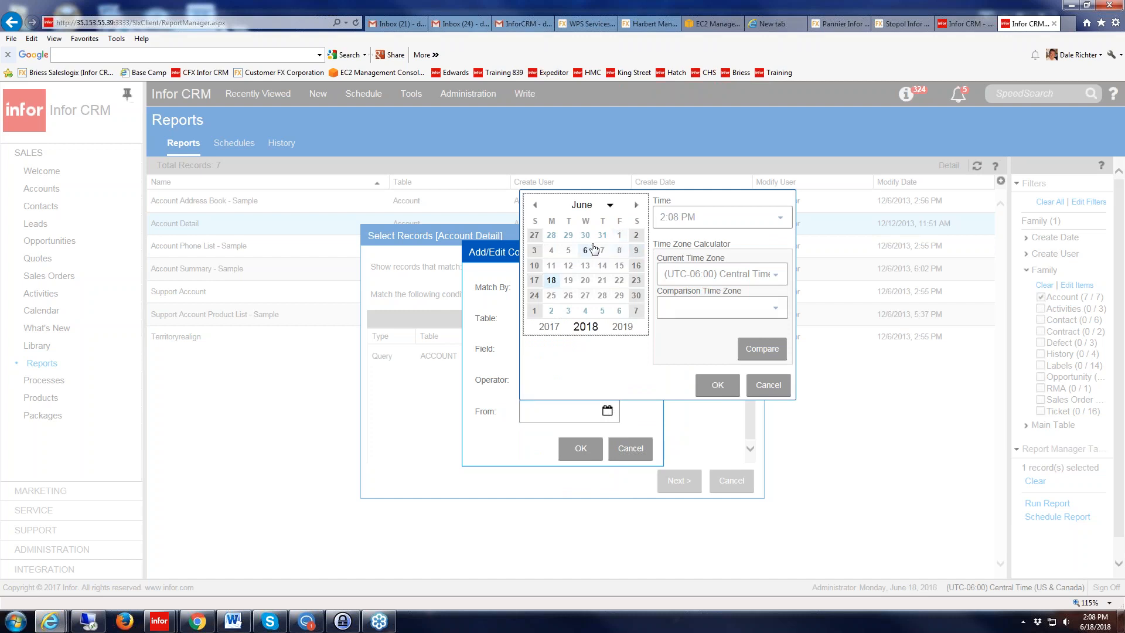
click(618, 238)
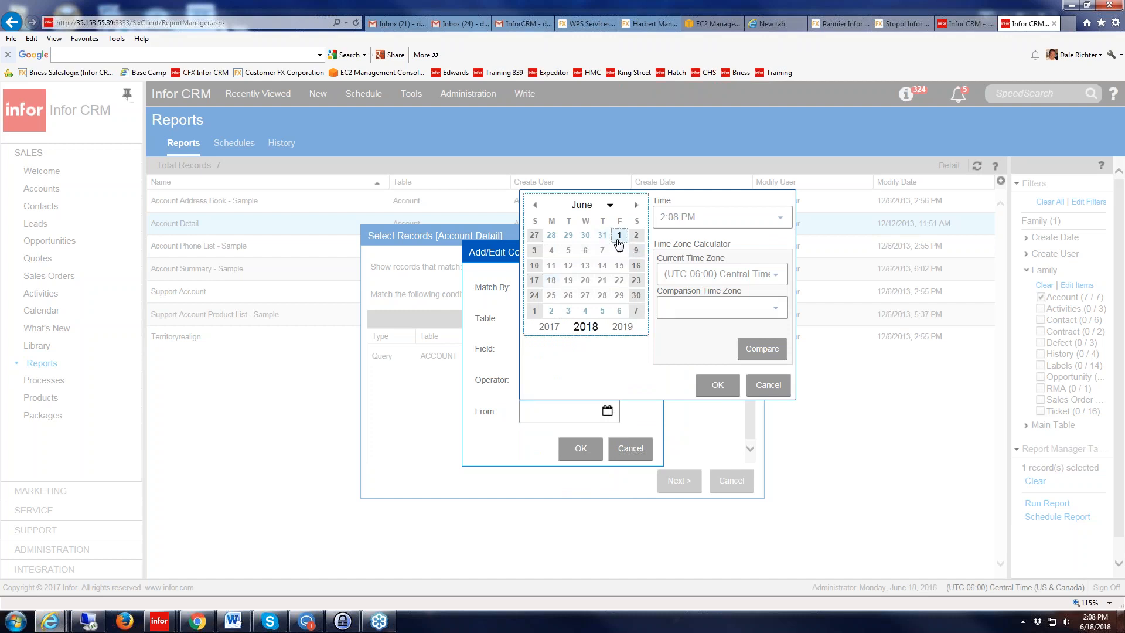
click(716, 385)
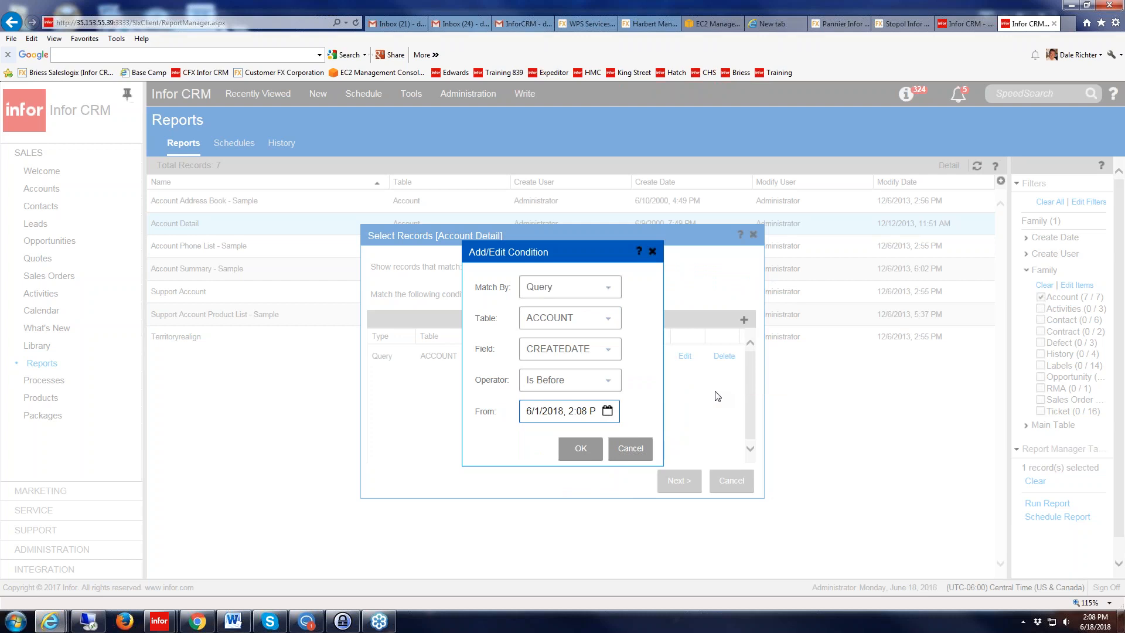
click(579, 448)
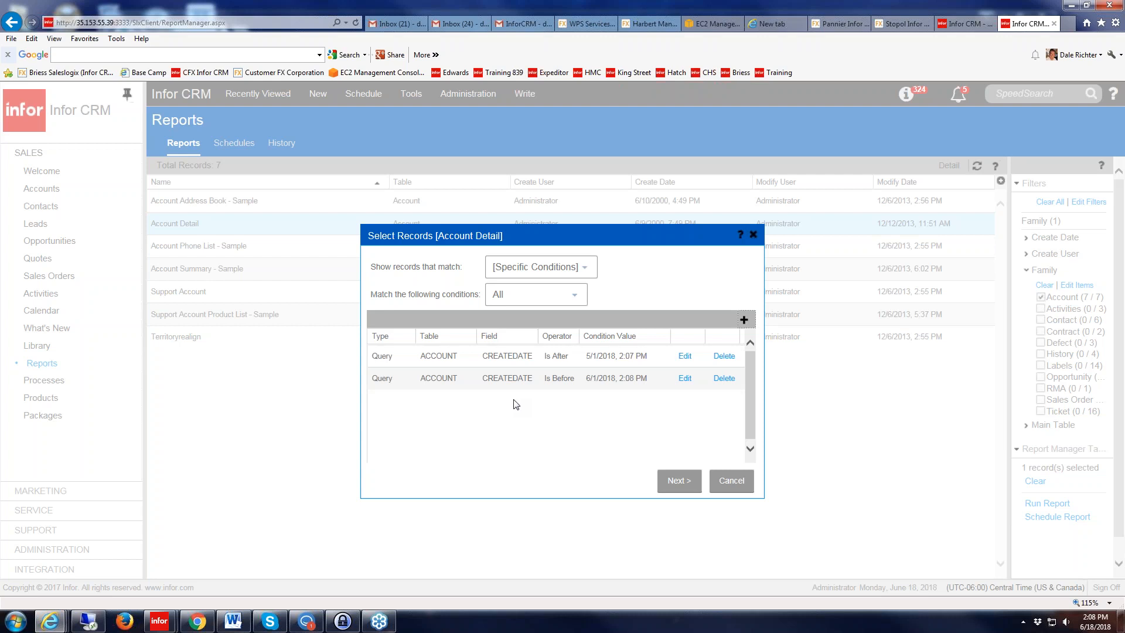
- Look at the record selection choices, keeping Specific Conditions, and view the Match By types for a new condition
click(585, 269)
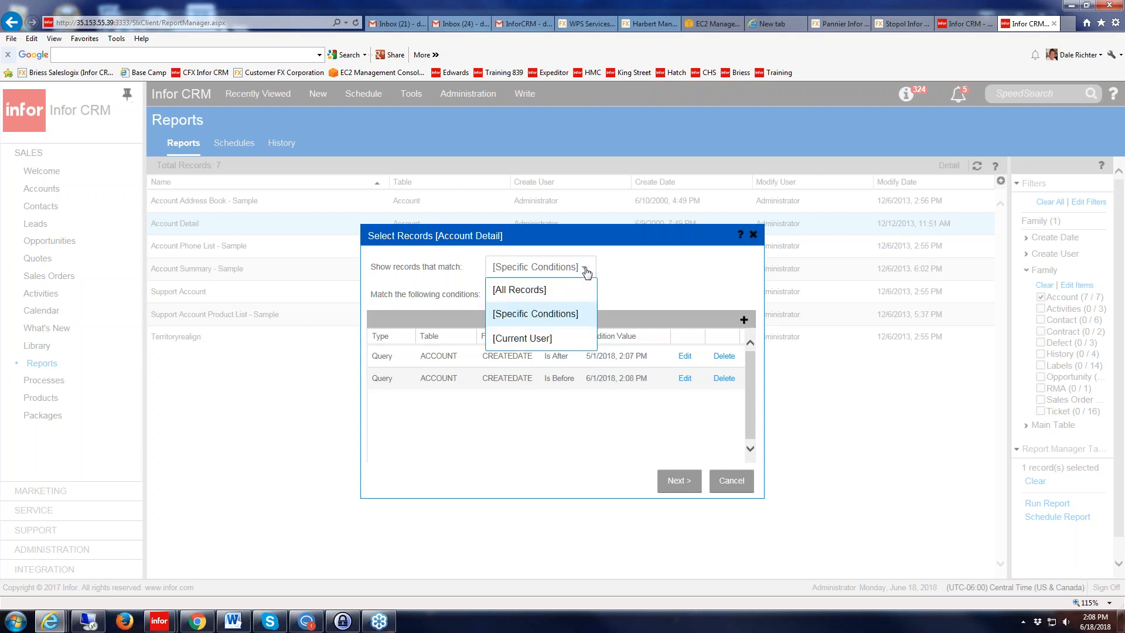
click(594, 444)
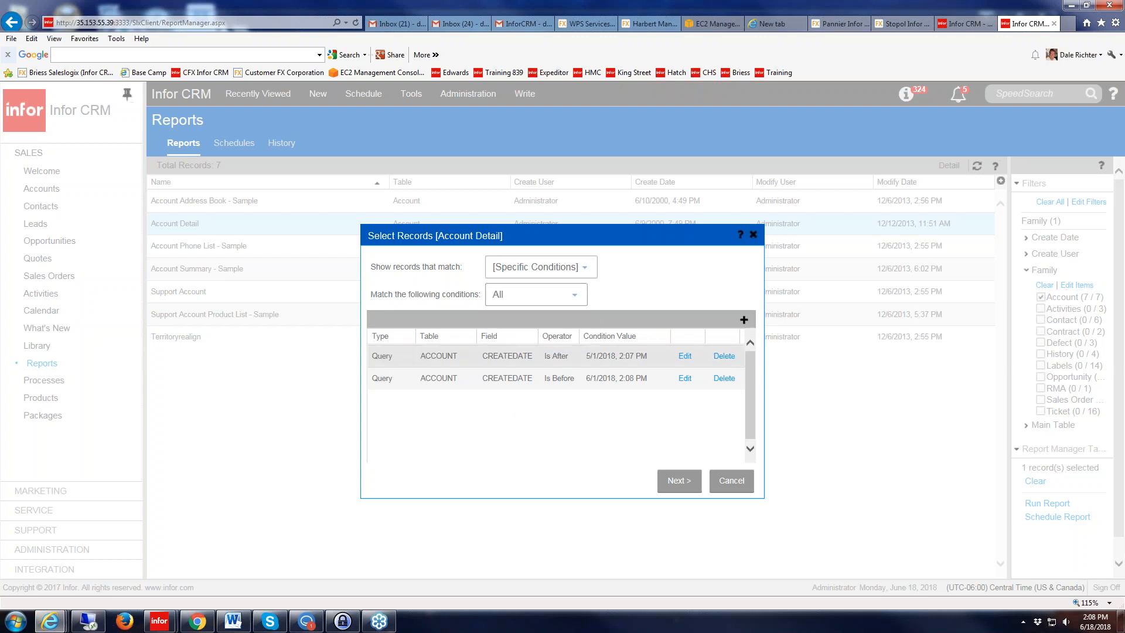
click(743, 321)
click(620, 287)
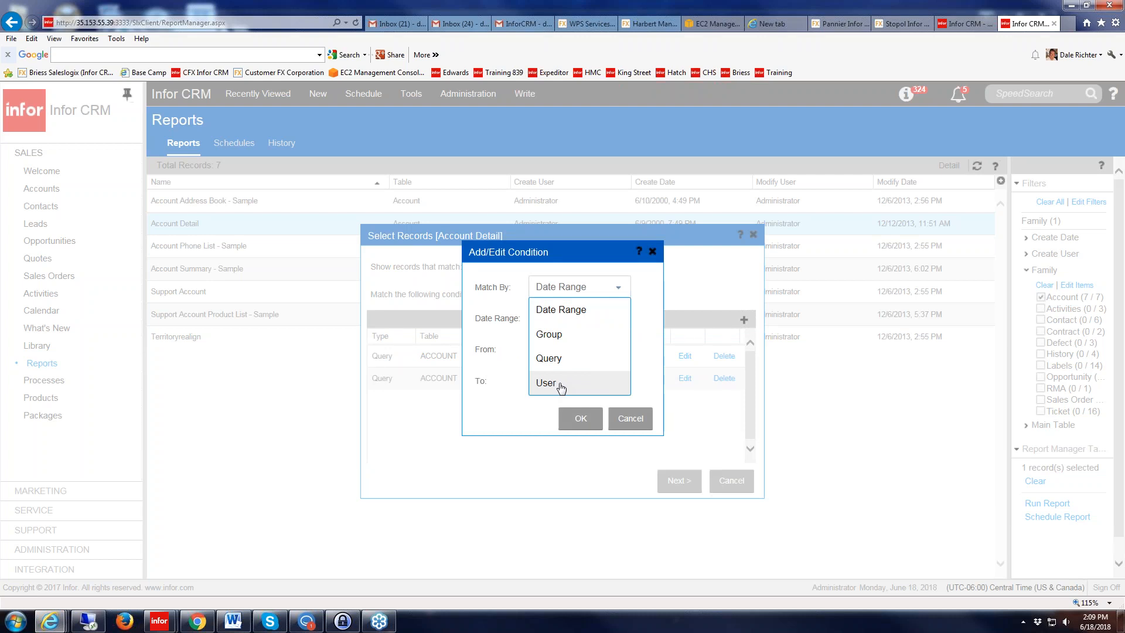
- Switch to Architect on the remote server and check the filtering properties of the Contact Detail and Account Detail reports, cancelling both without edits
click(88, 621)
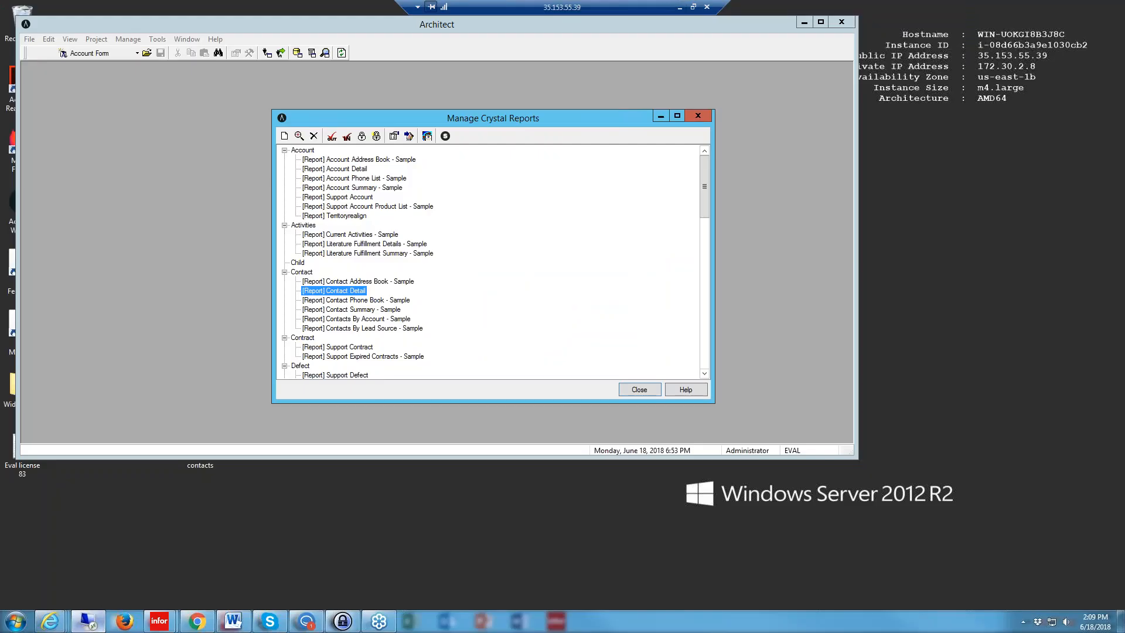
double_click(337, 292)
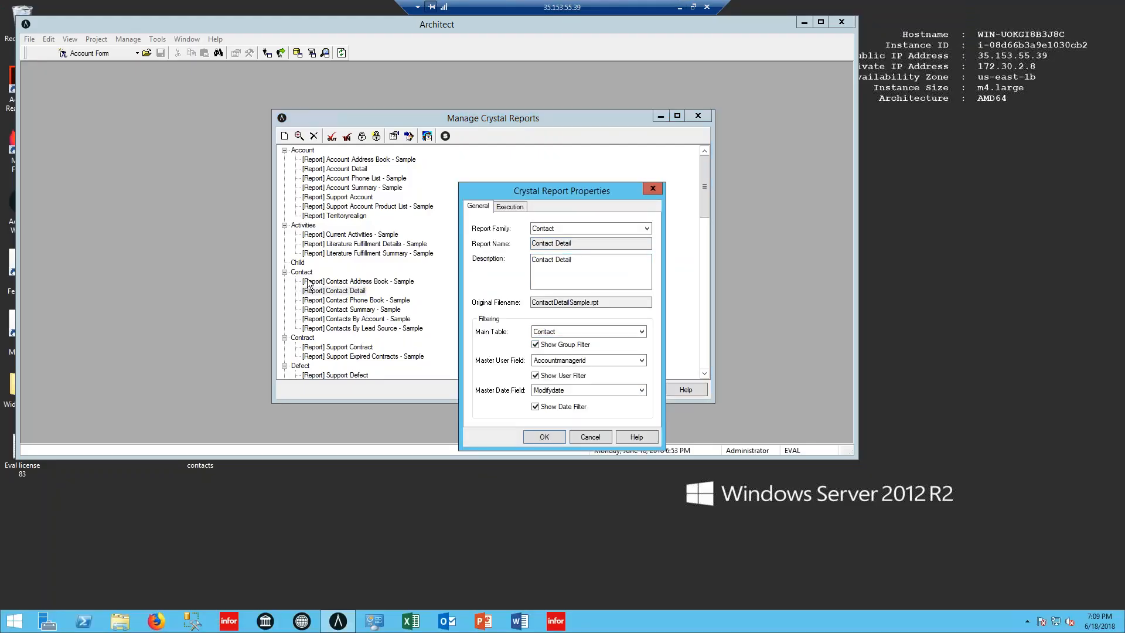
click(590, 436)
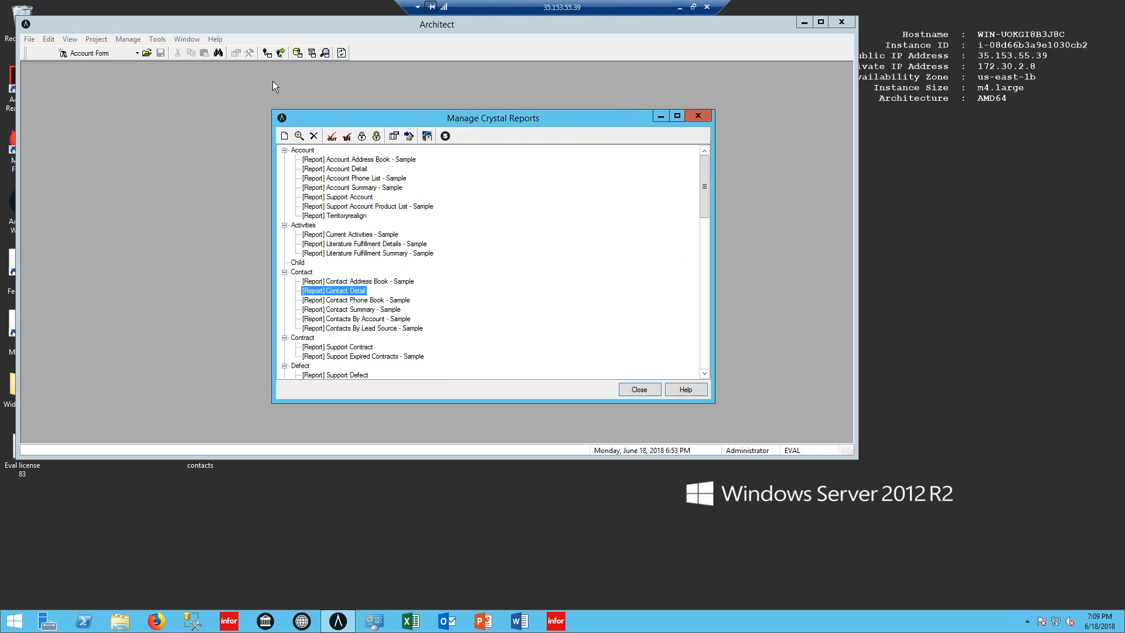
double_click(351, 169)
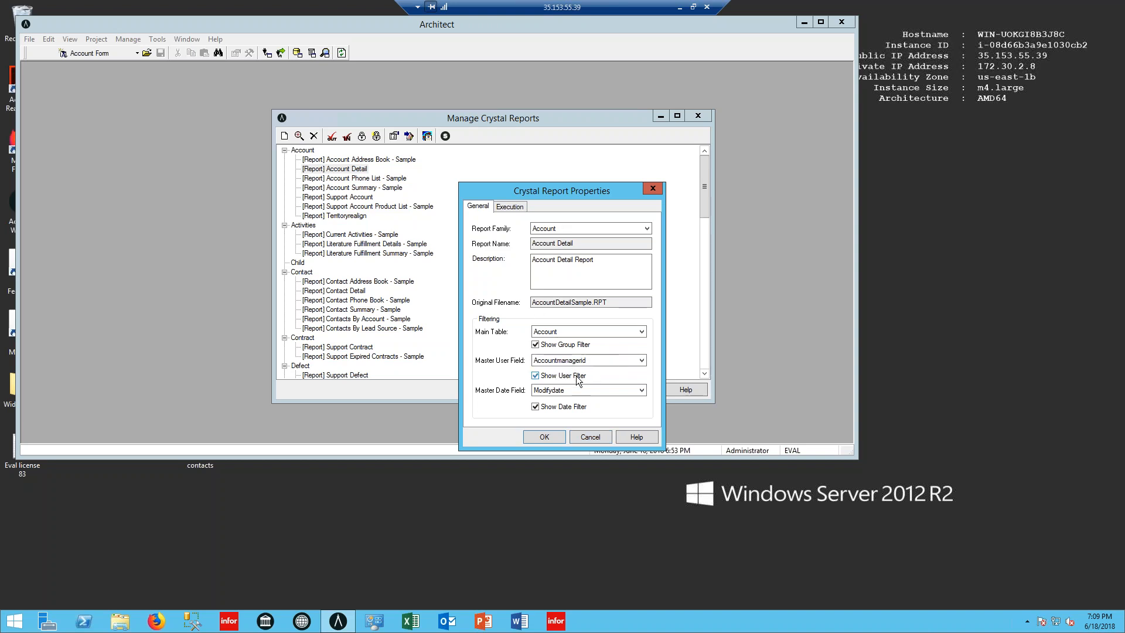
click(589, 437)
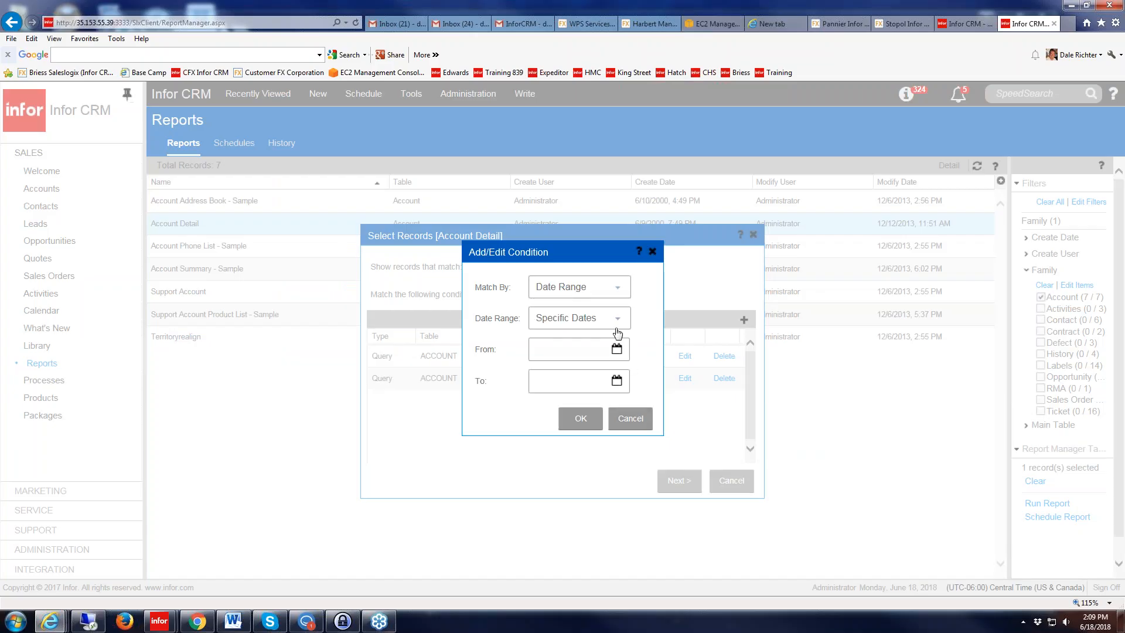
- Try matching the new condition by User, and by a Query on the ACCOUNT table's ACCOUNTMANAGERID field with operator Is
click(621, 290)
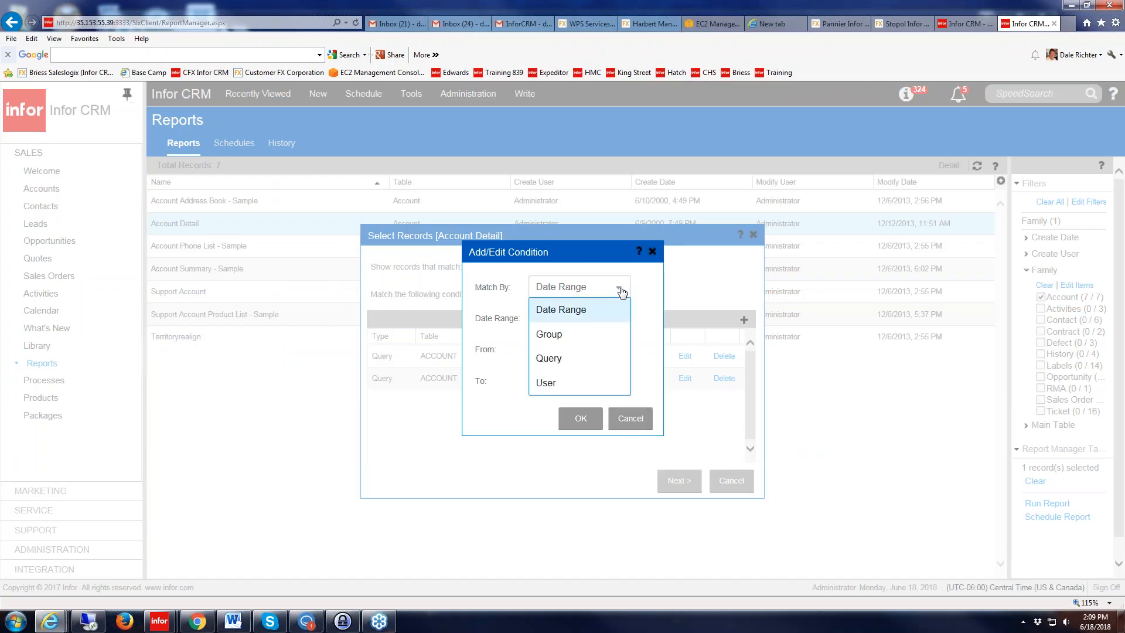
click(570, 387)
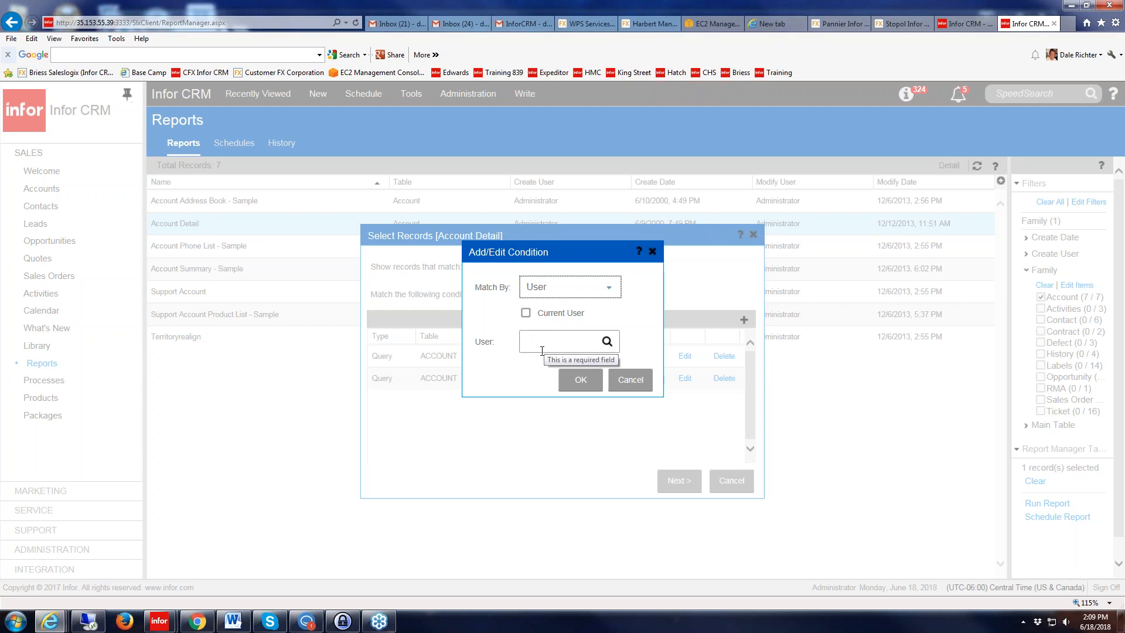
click(609, 287)
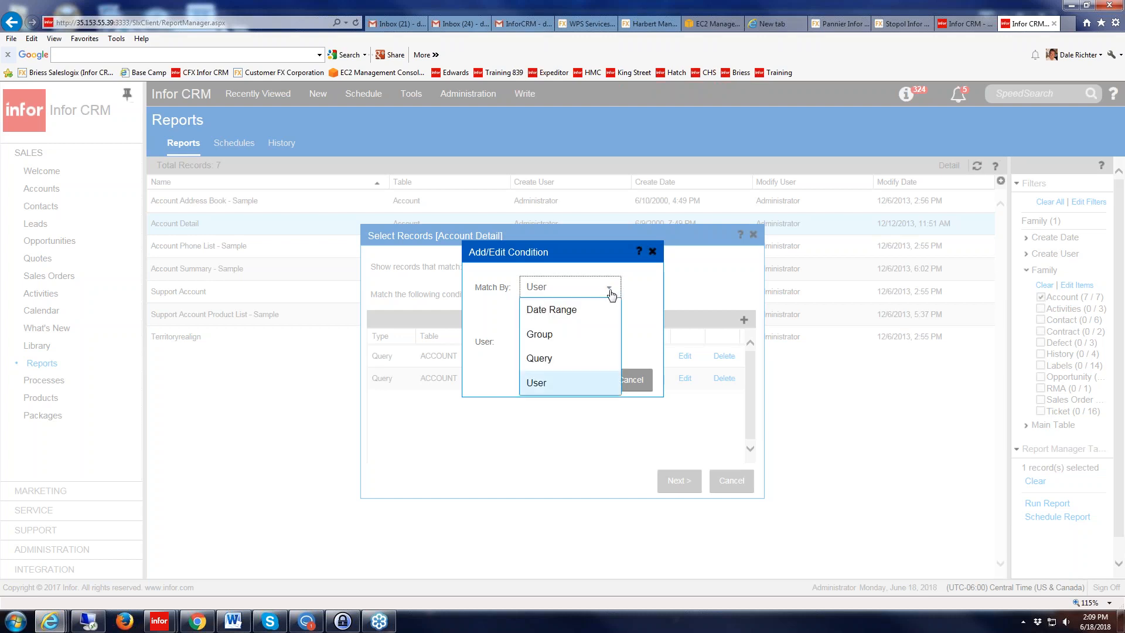
click(545, 358)
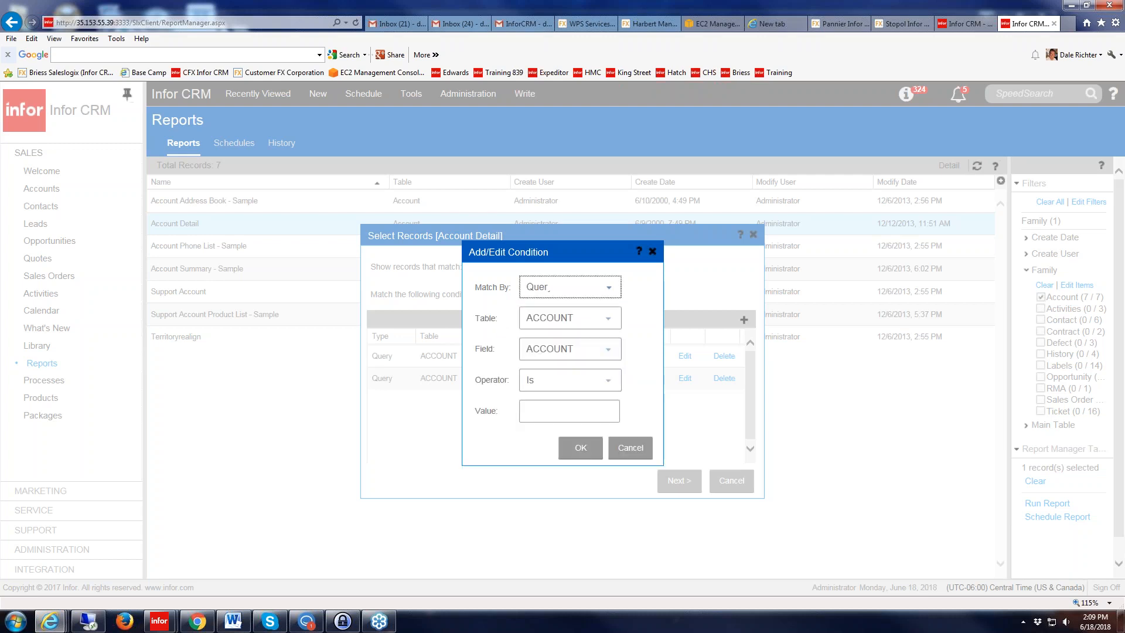
click(609, 349)
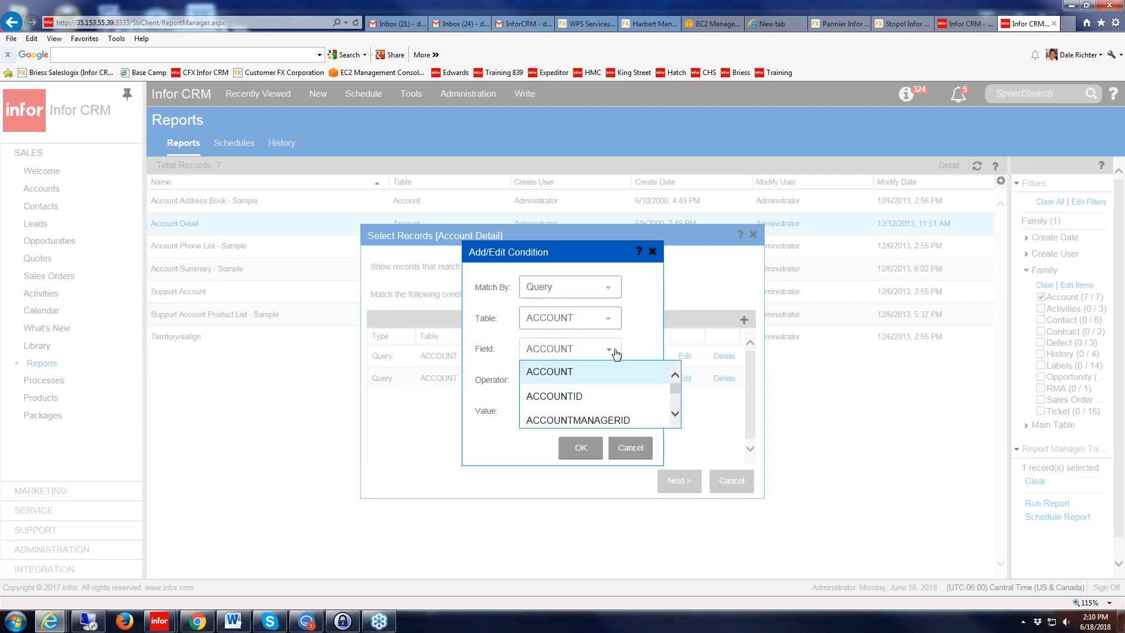
click(578, 420)
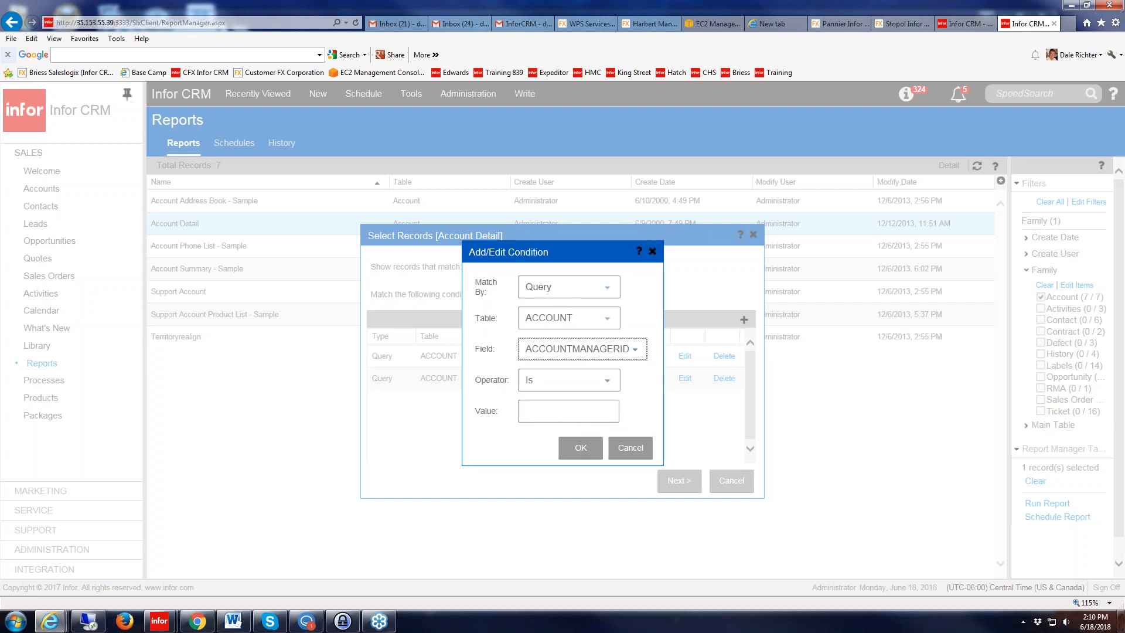
click(612, 380)
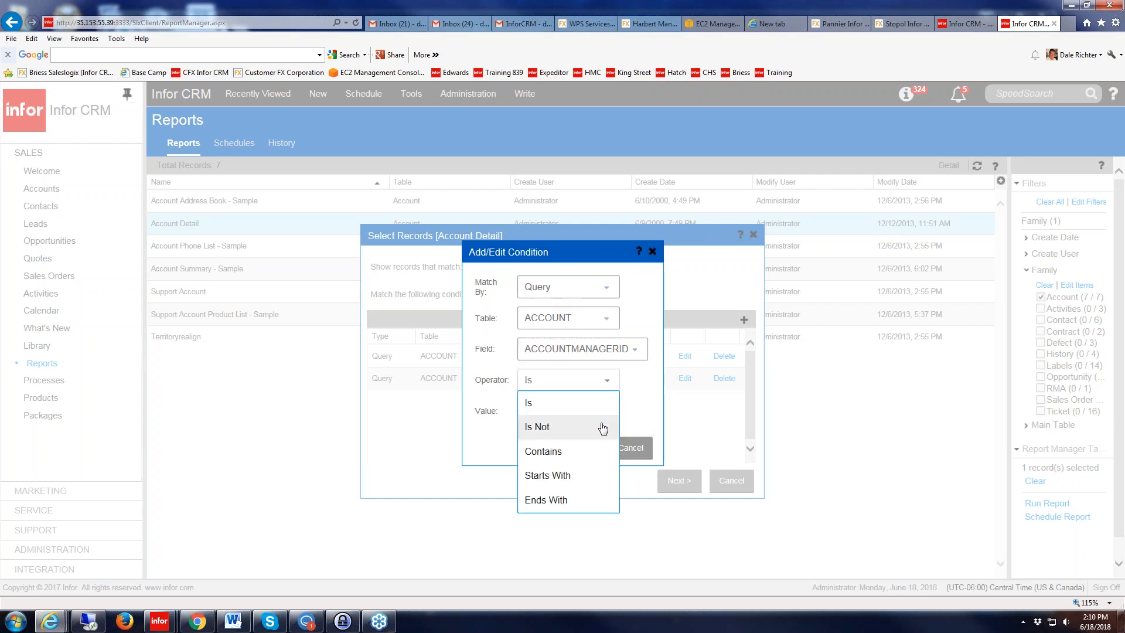
click(560, 404)
click(553, 412)
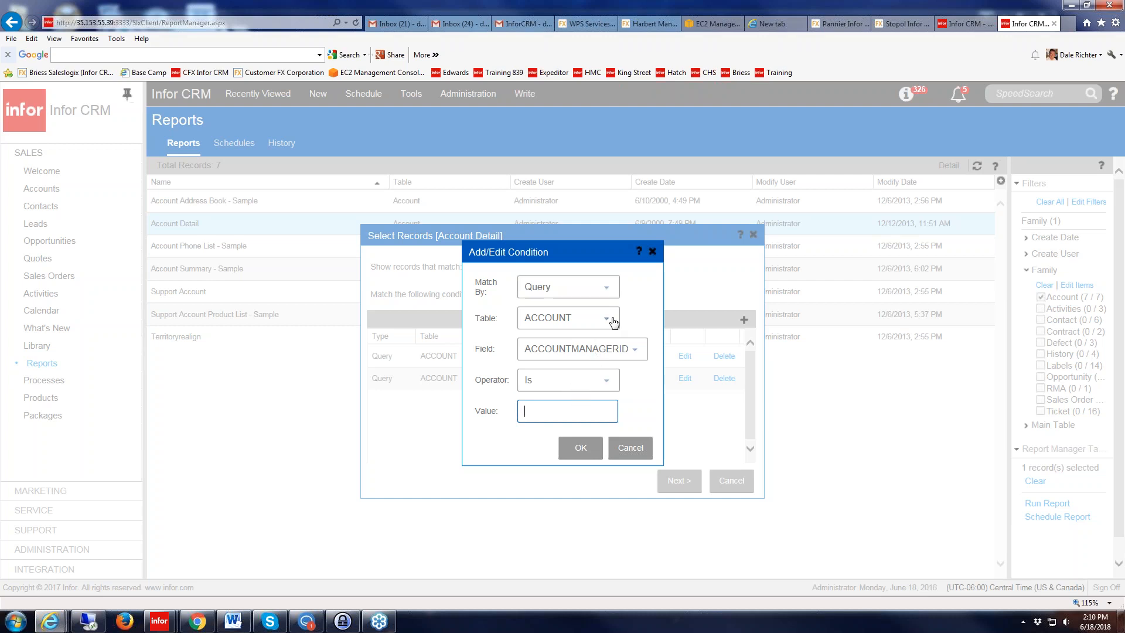
- Add a Group condition for the My Prospects group to the Account Detail record selection
click(609, 287)
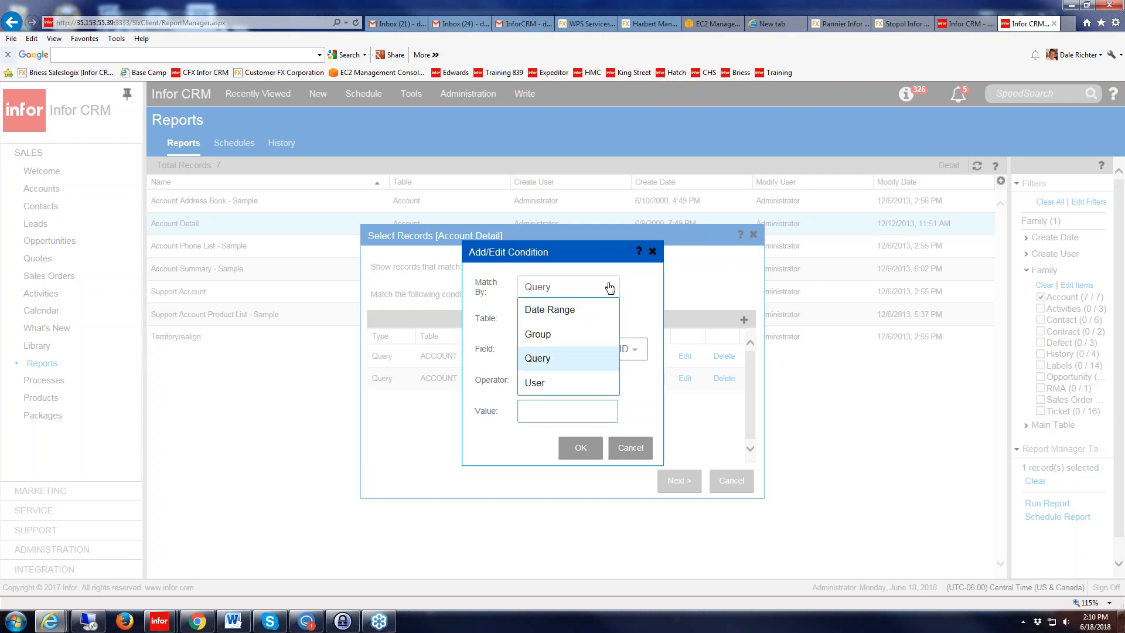
click(544, 335)
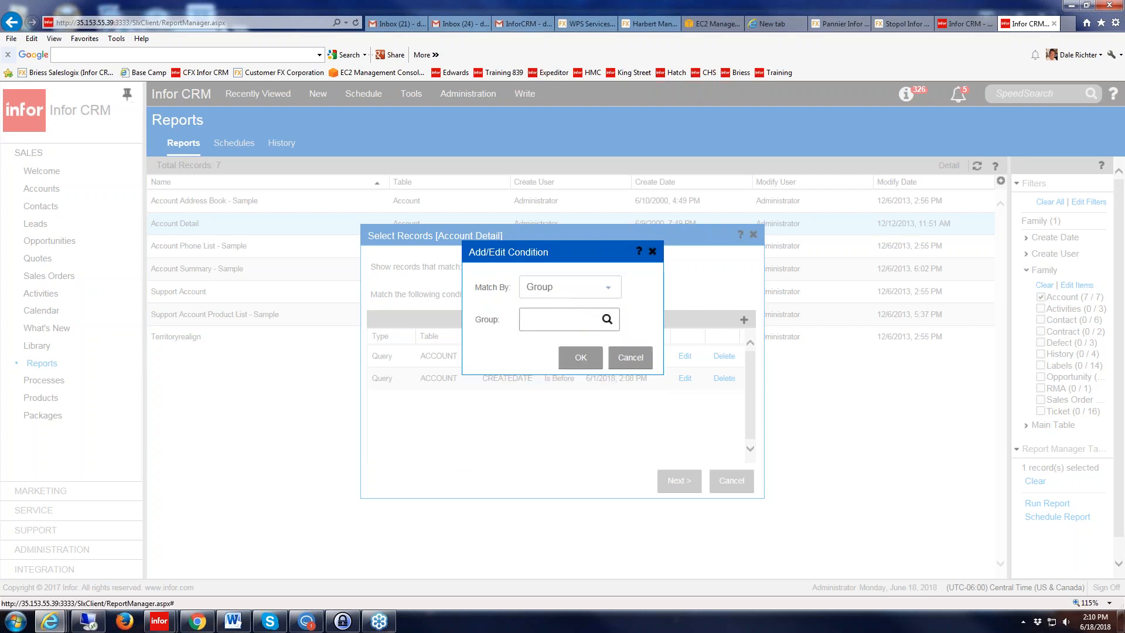
click(606, 319)
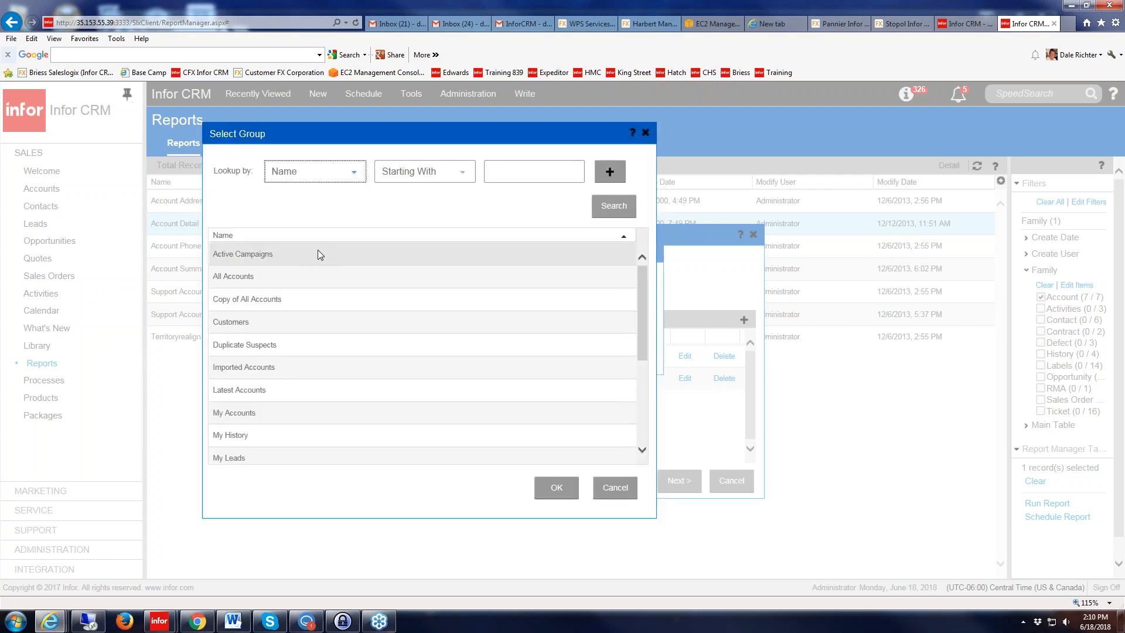
scroll(335, 435, down, 3)
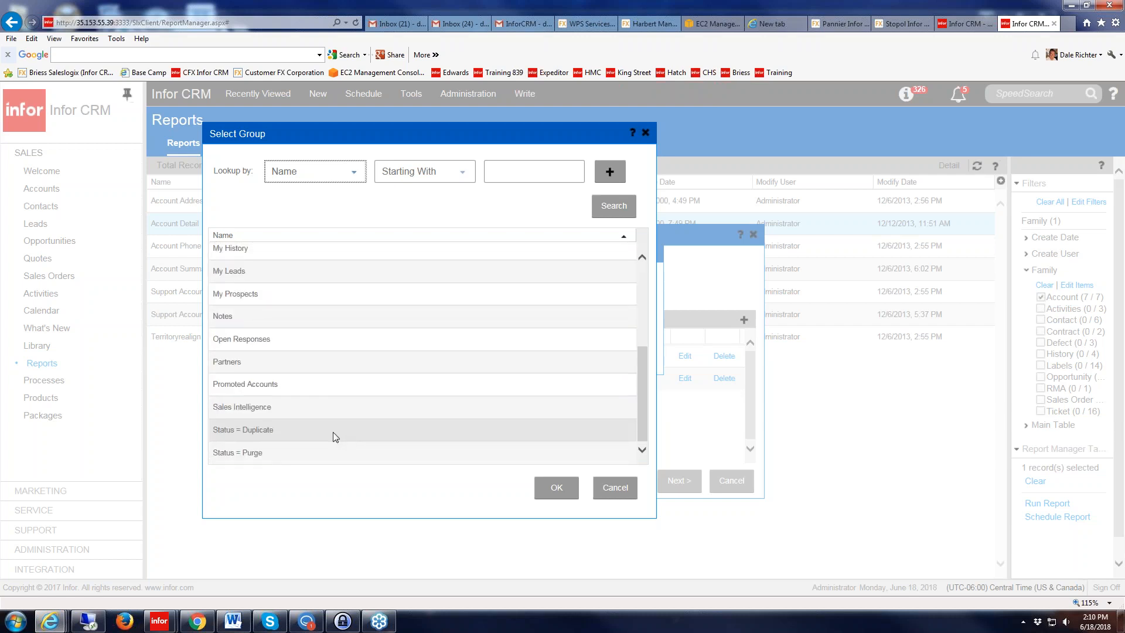
scroll(333, 431, up, 3)
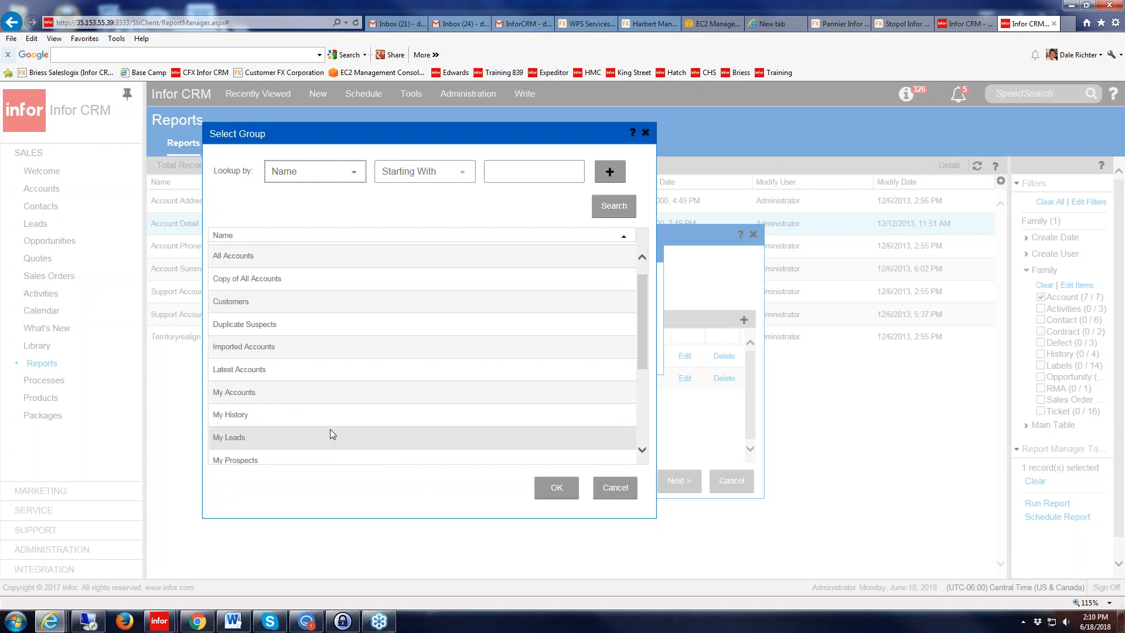
scroll(329, 433, down, 2)
click(311, 422)
click(554, 486)
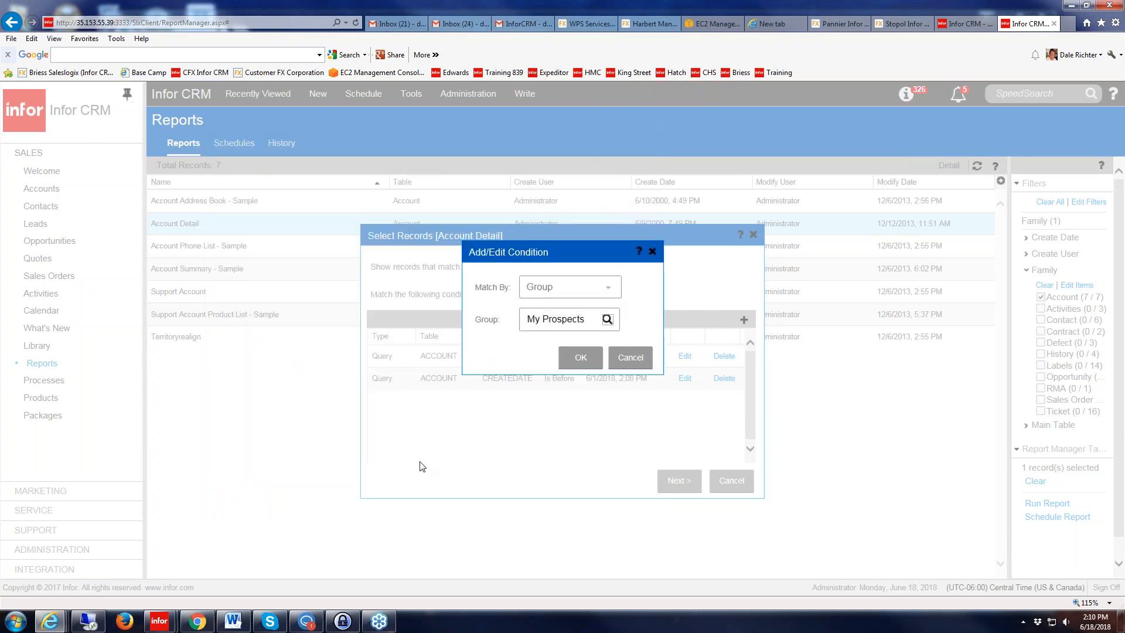
click(576, 357)
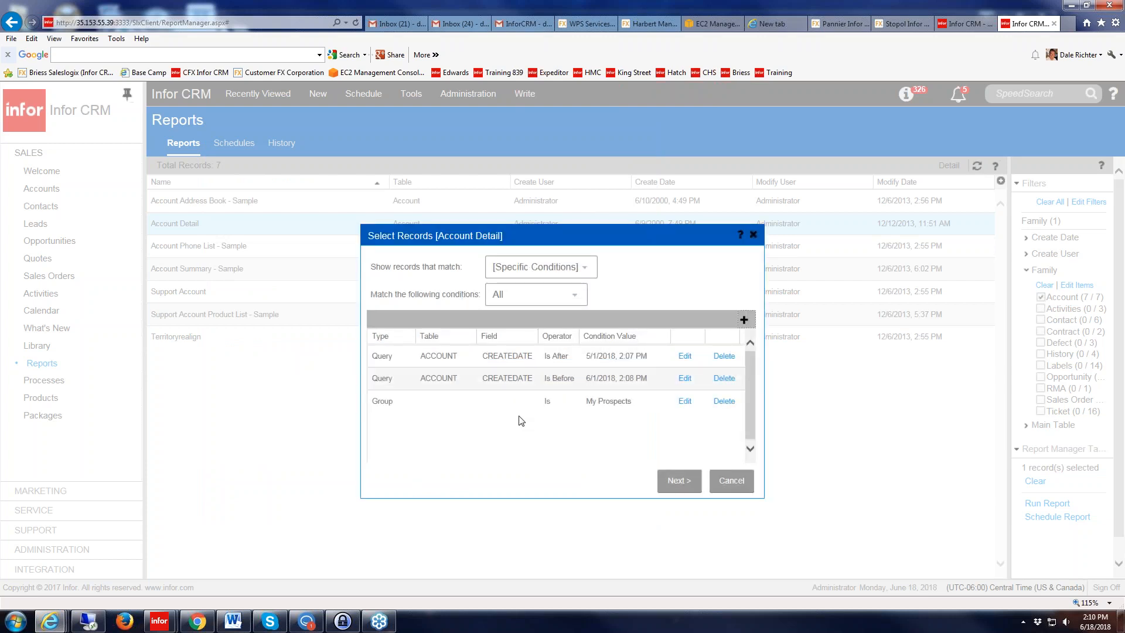
- Delete both CREATEDATE conditions and continue to the Account Detail report's value prompts
click(723, 377)
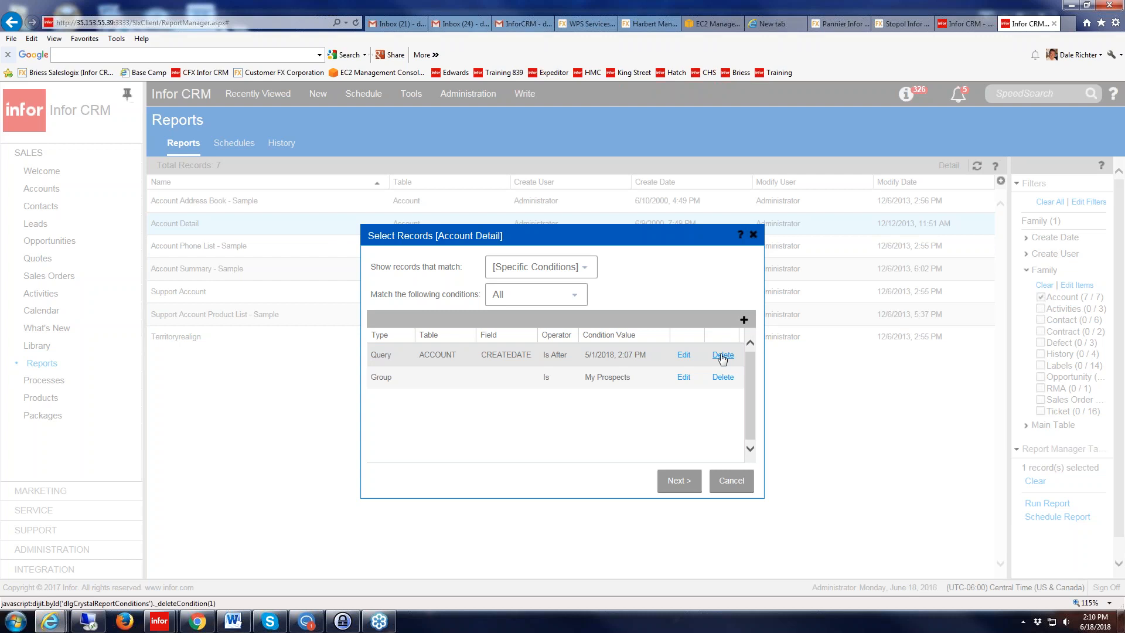
click(723, 355)
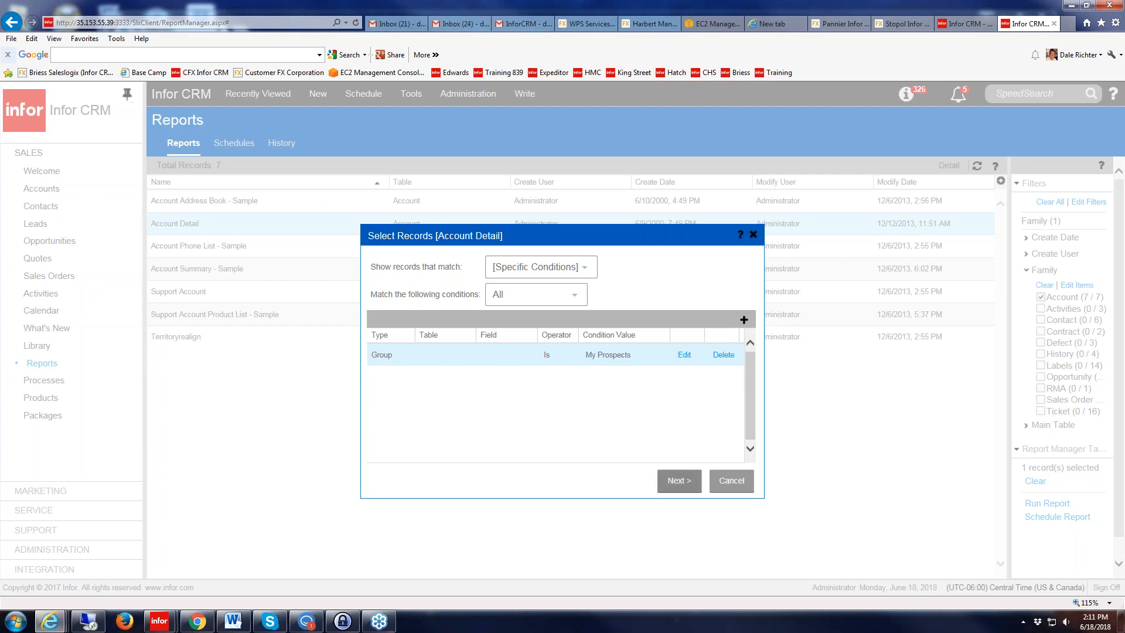
click(679, 485)
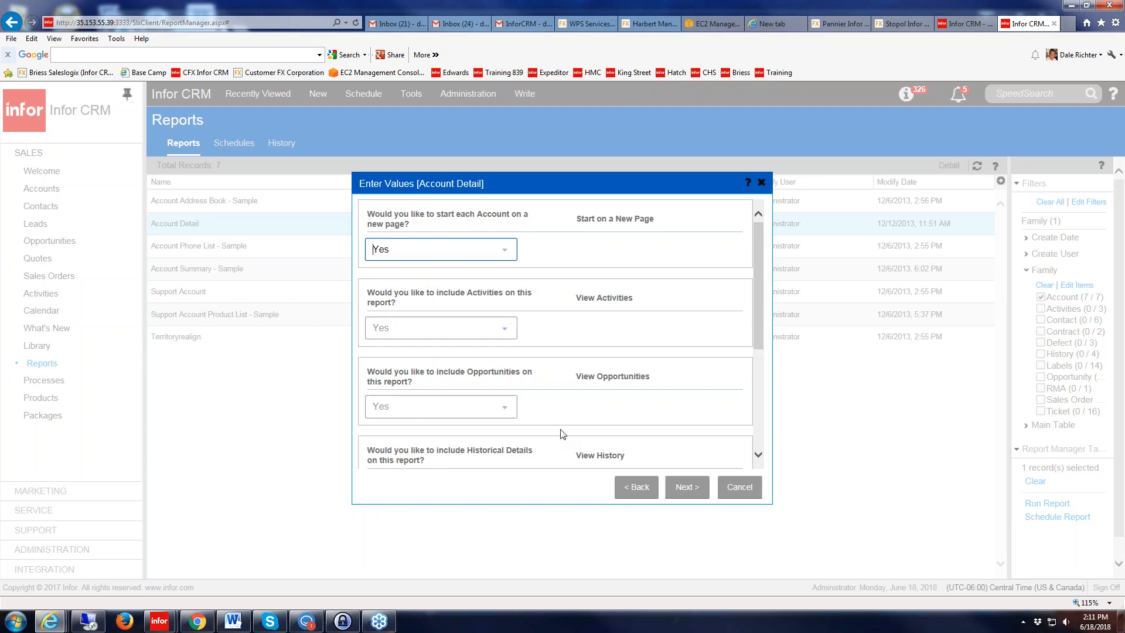
- Keep every Account Detail report prompt at Yes, set the export format to PDF and run the report
click(758, 455)
click(758, 455)
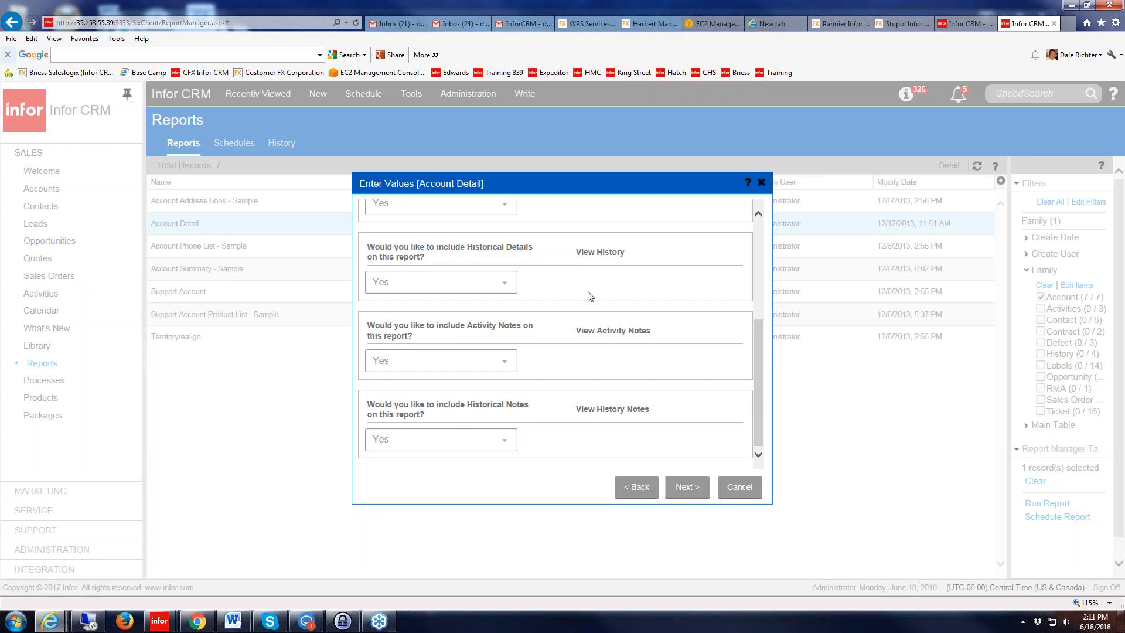
click(685, 487)
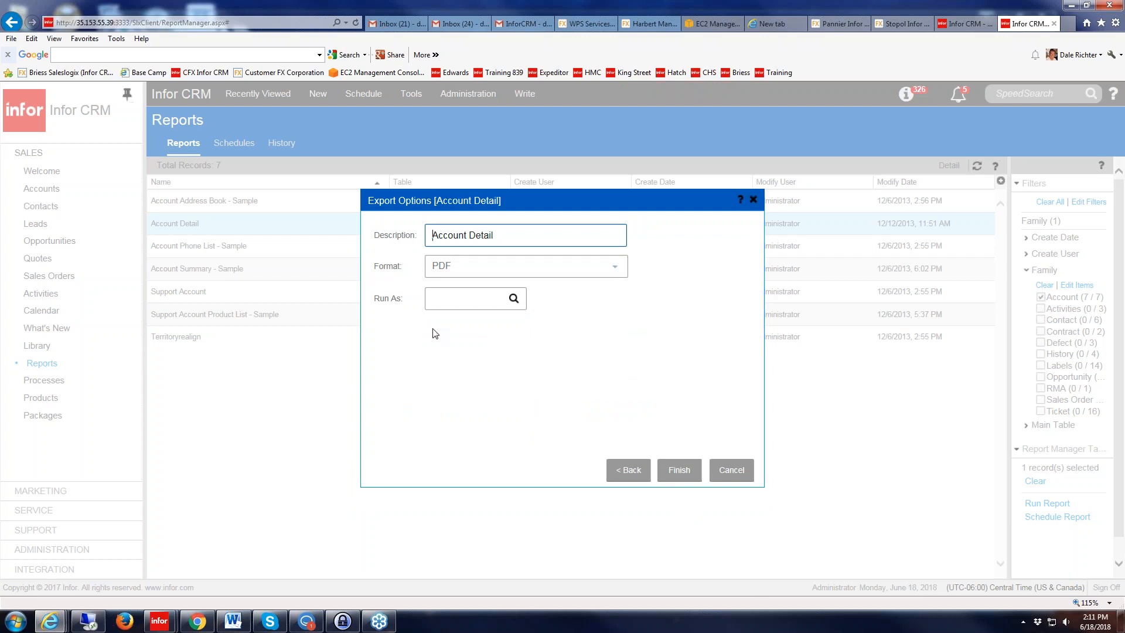
click(614, 267)
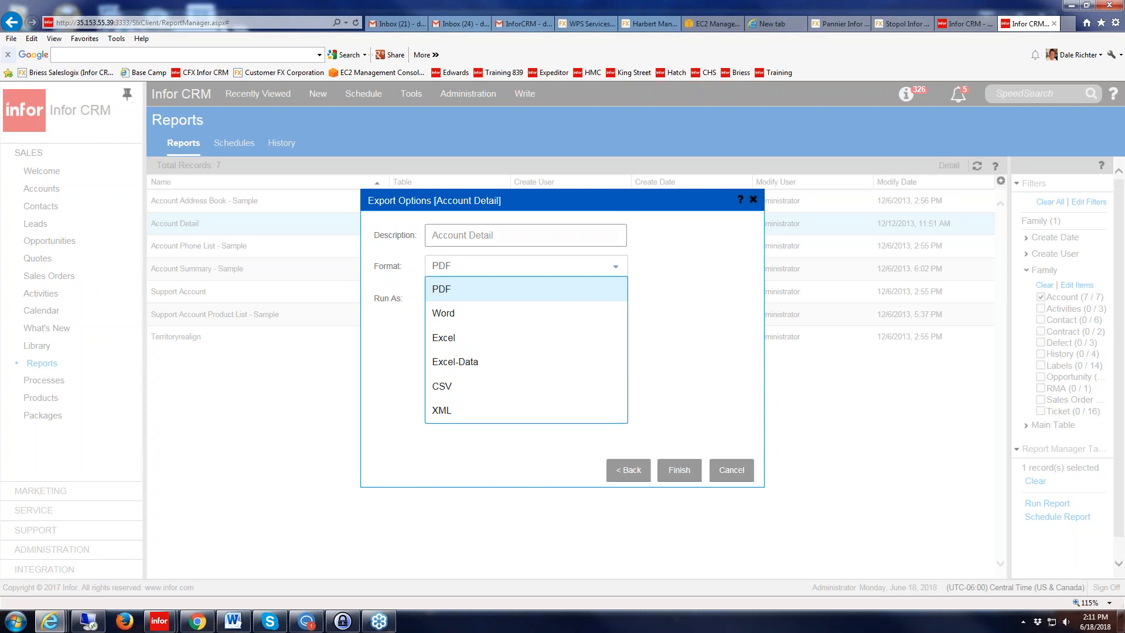
click(459, 291)
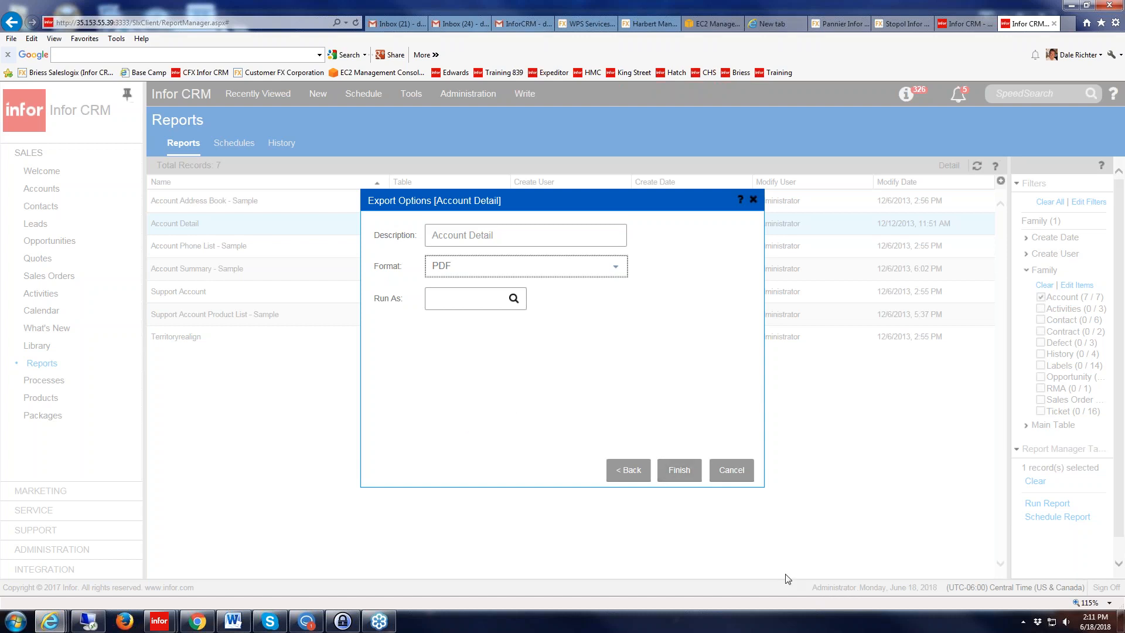
click(673, 469)
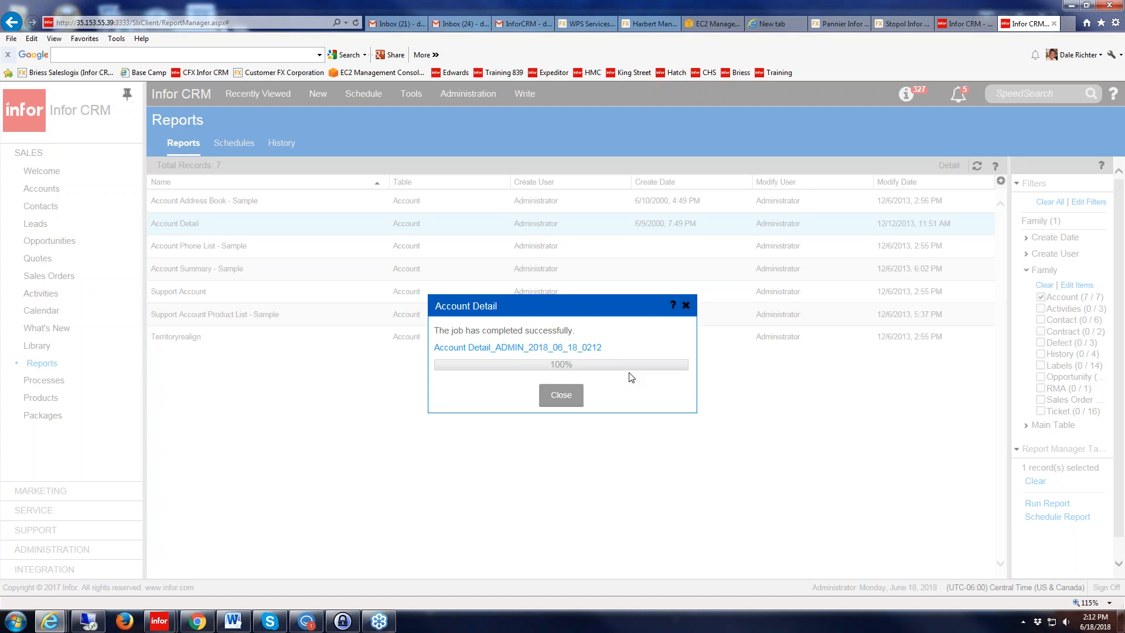
- Switch to the remote server and open Services from the Control Panel's Administrative Tools
click(88, 621)
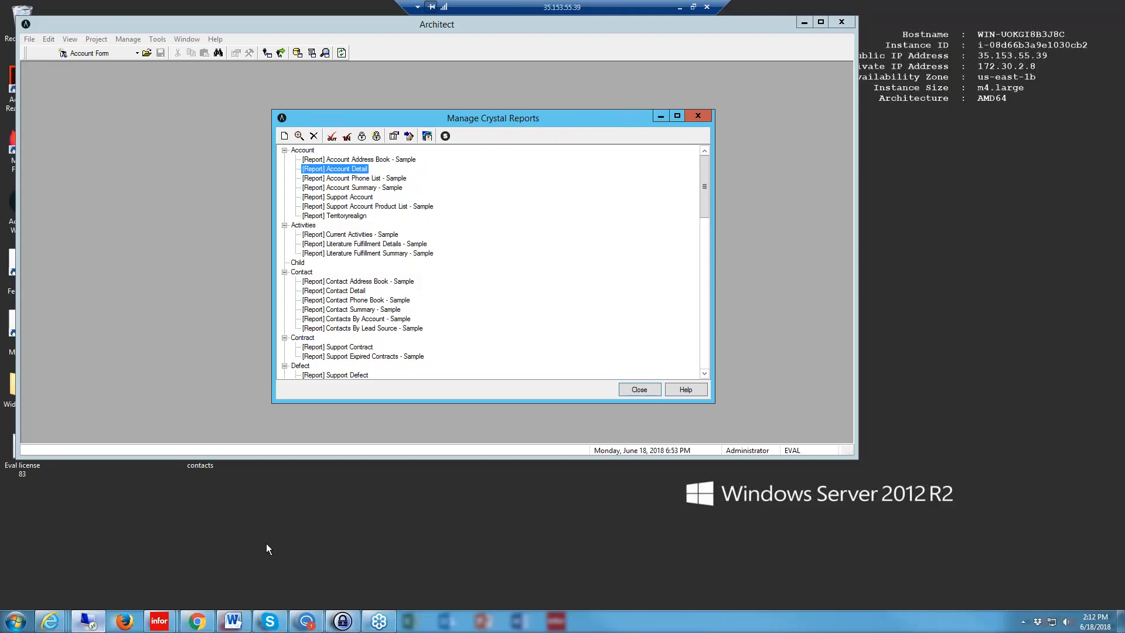
click(14, 620)
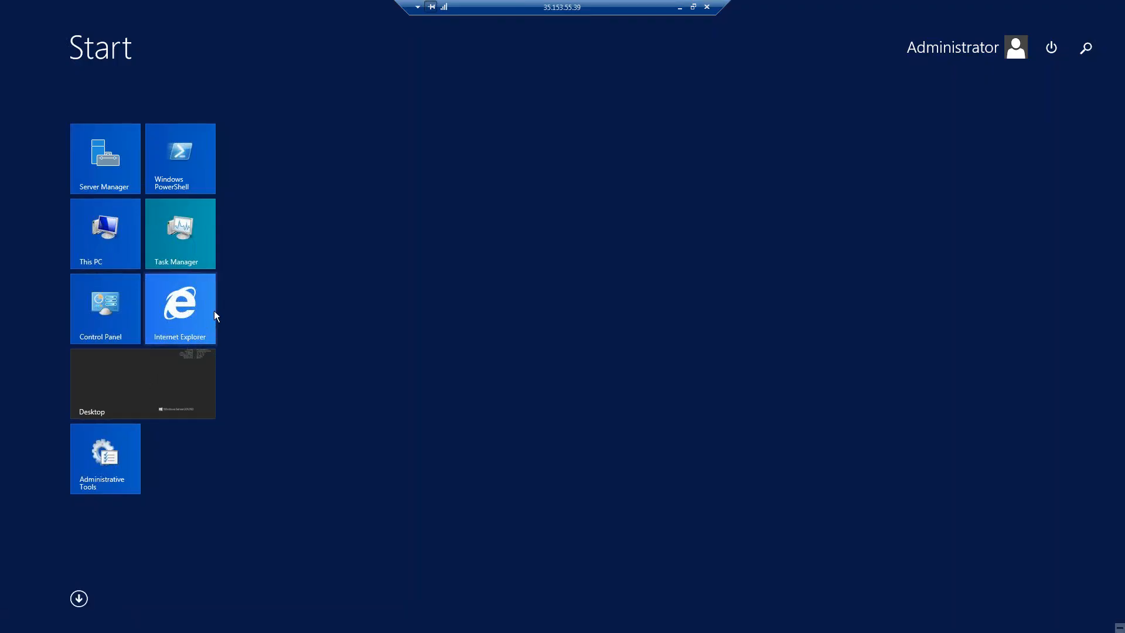
click(93, 313)
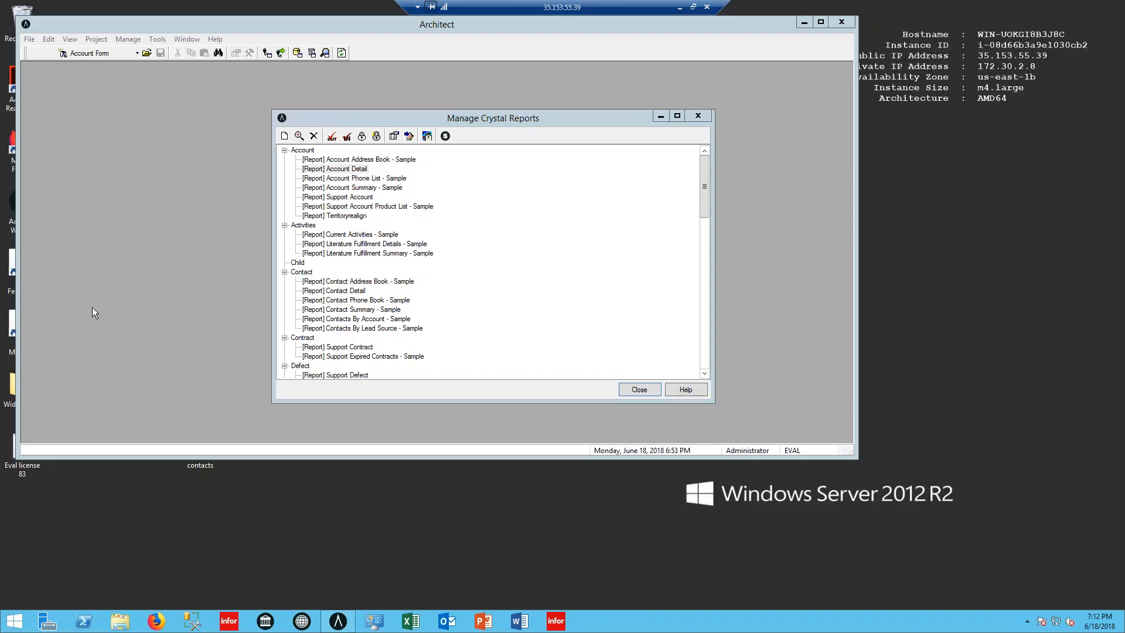
click(411, 213)
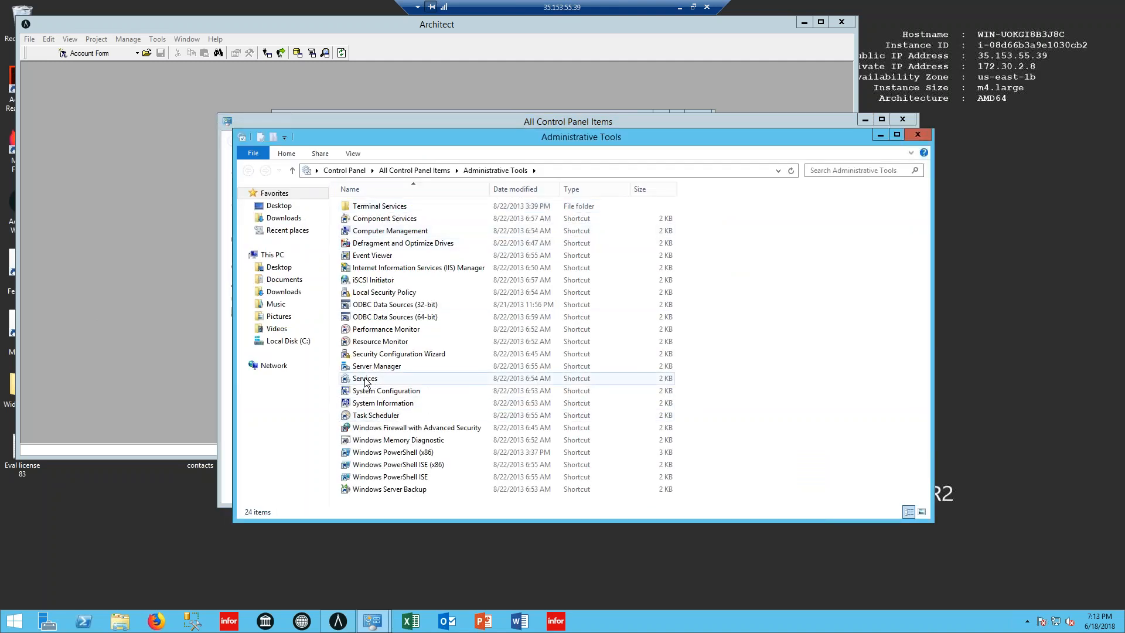
click(365, 380)
double_click(365, 379)
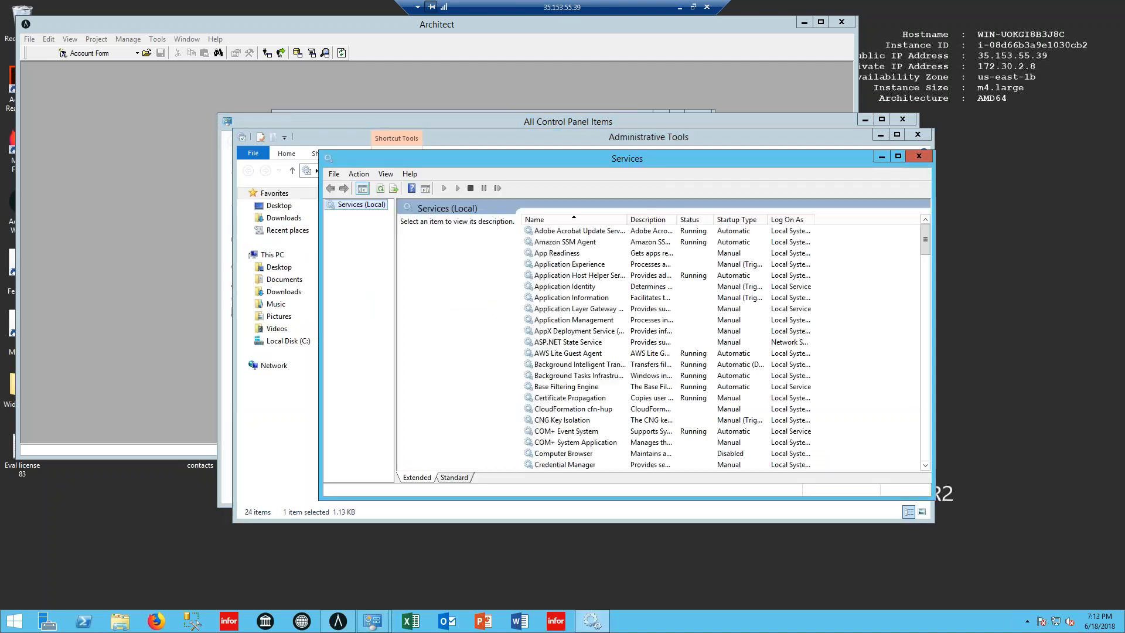
- Find the Saleslogix Job Service in the services list and view its available actions
click(629, 376)
scroll(616, 369, down, 6)
scroll(616, 366, down, 20)
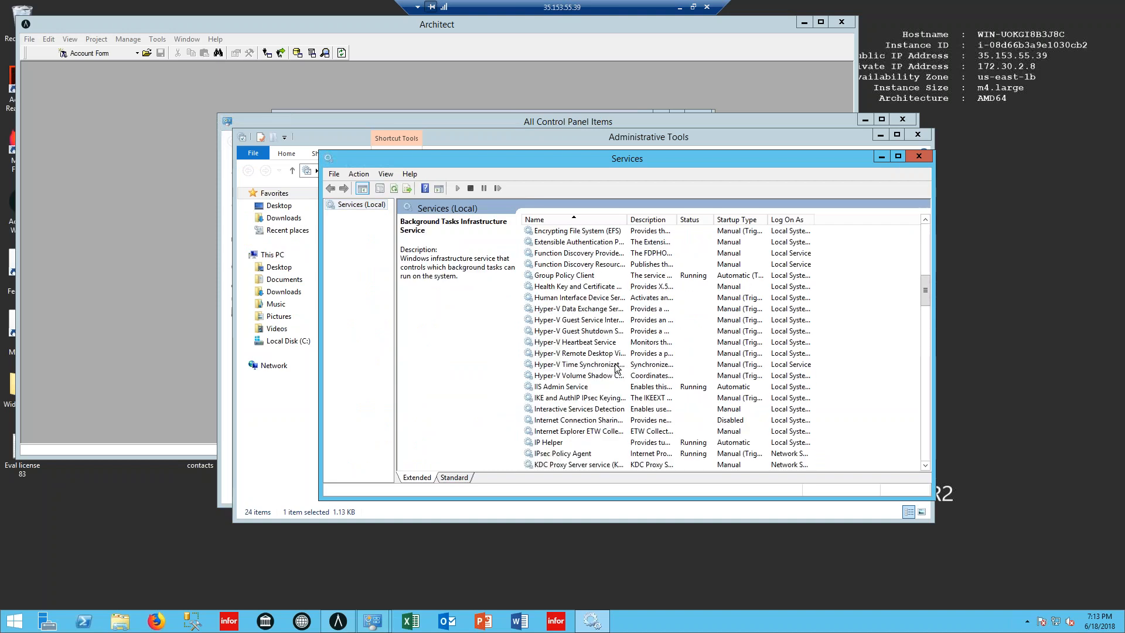
scroll(595, 361, down, 1)
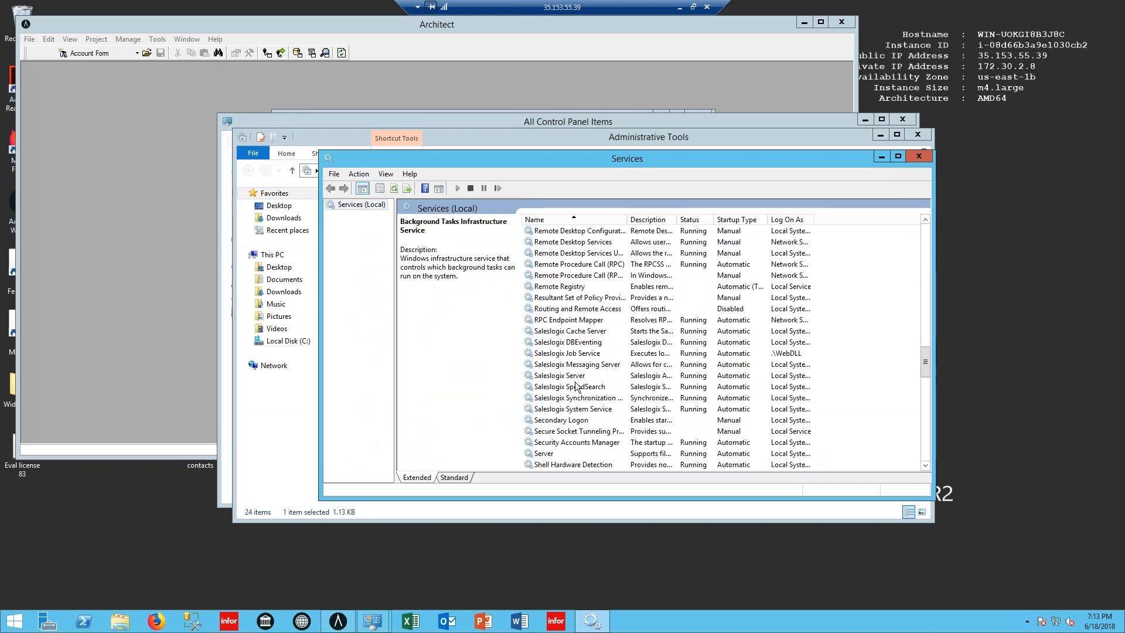
click(582, 354)
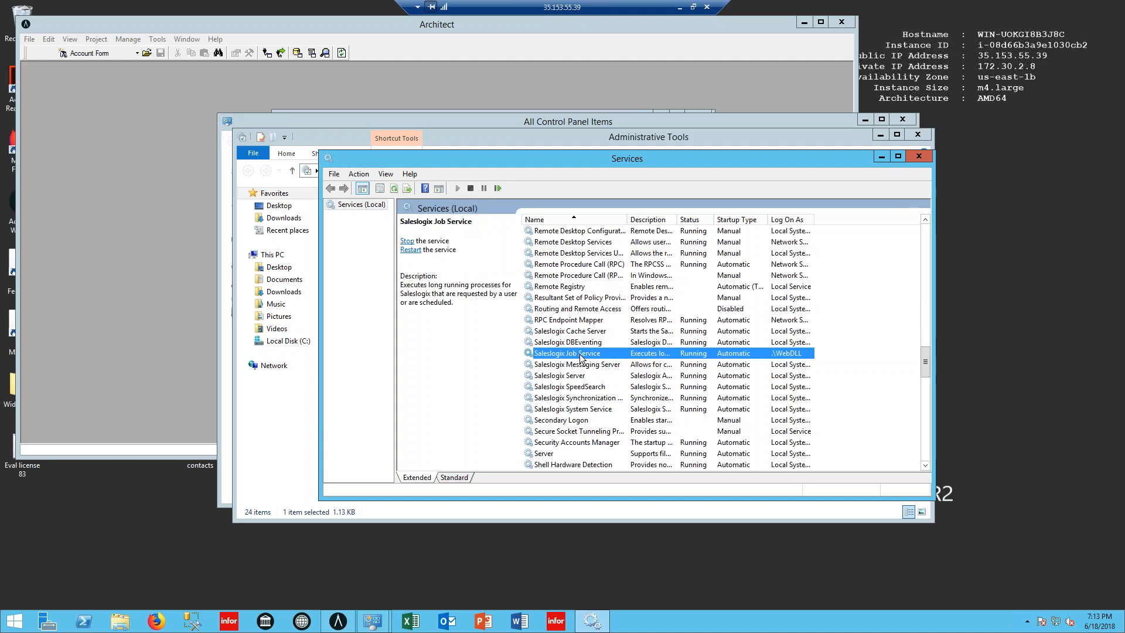
right_click(581, 356)
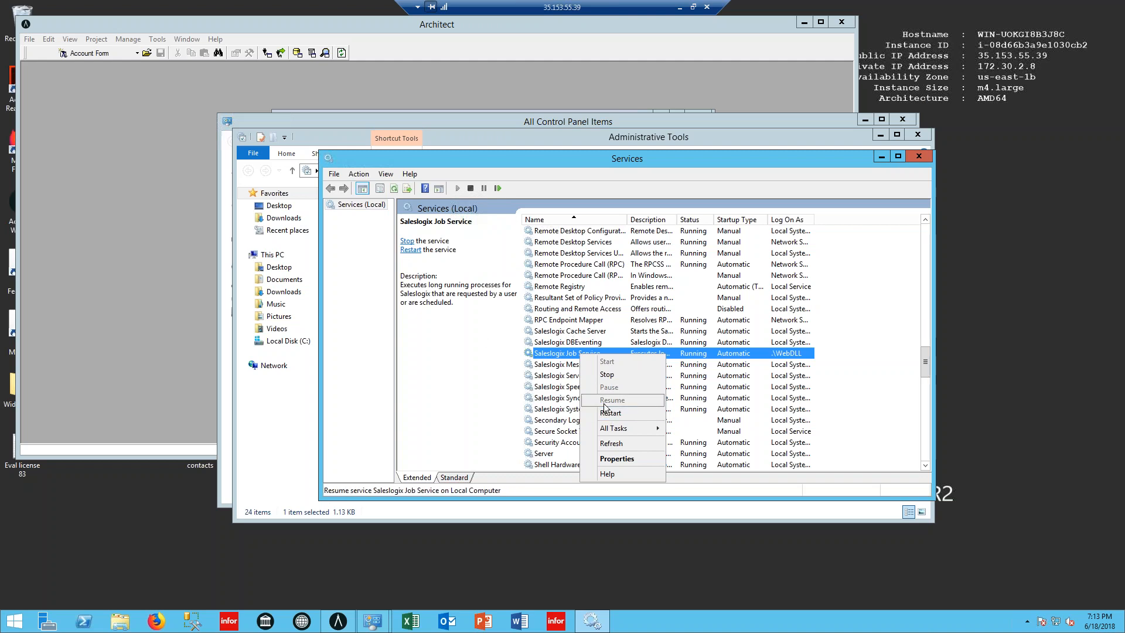
- Return to Infor CRM and open the generated Account Detail report PDF from the completed job
click(108, 224)
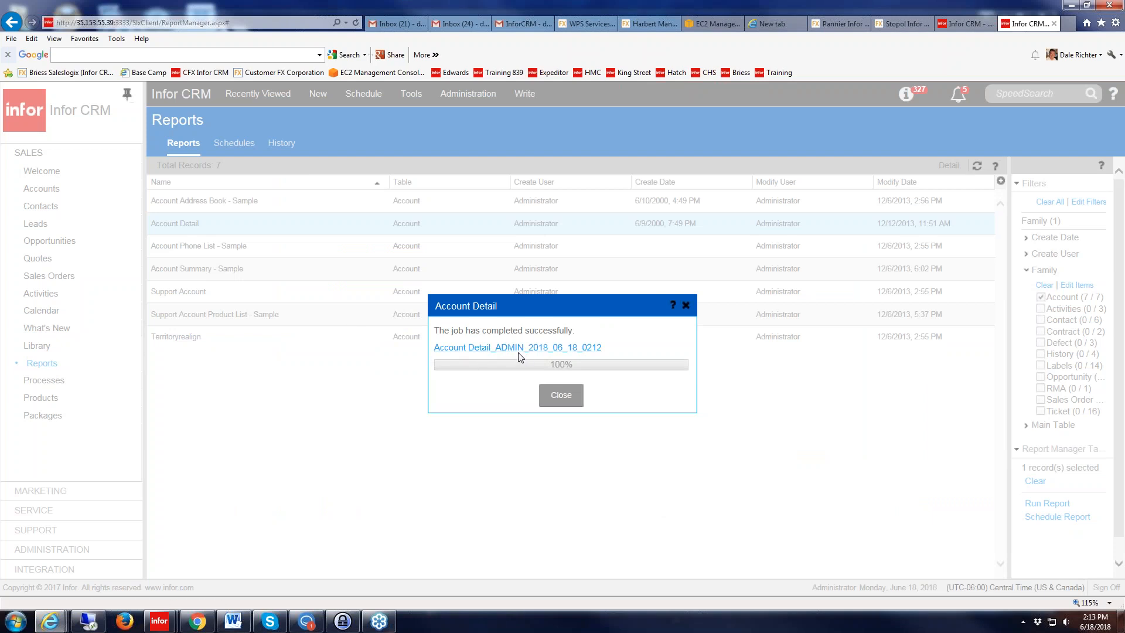
click(547, 351)
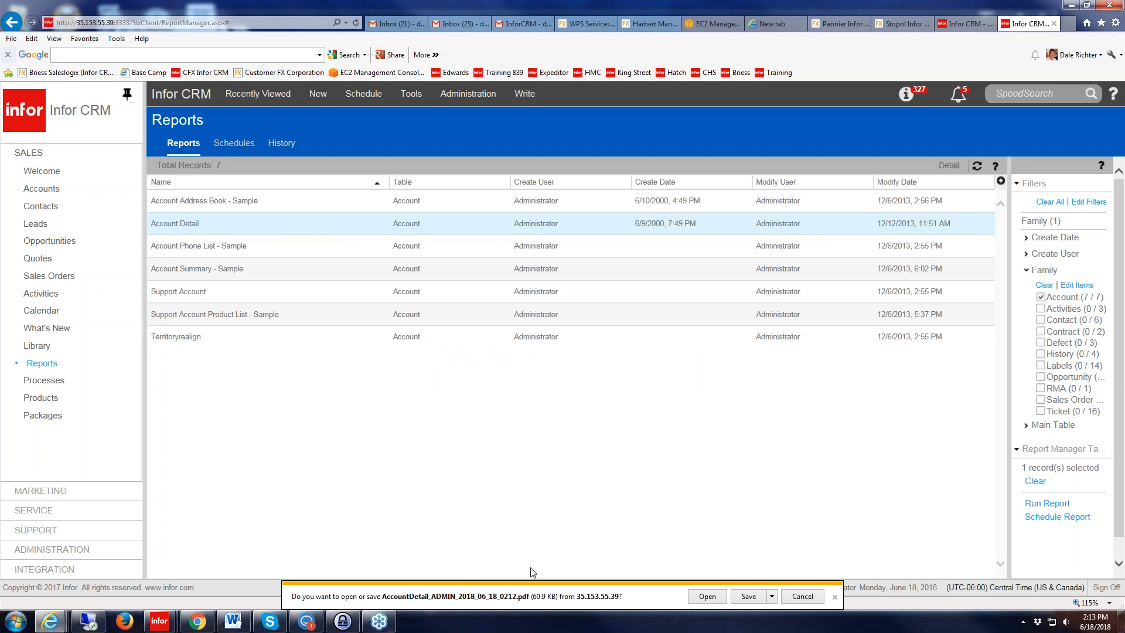
click(708, 597)
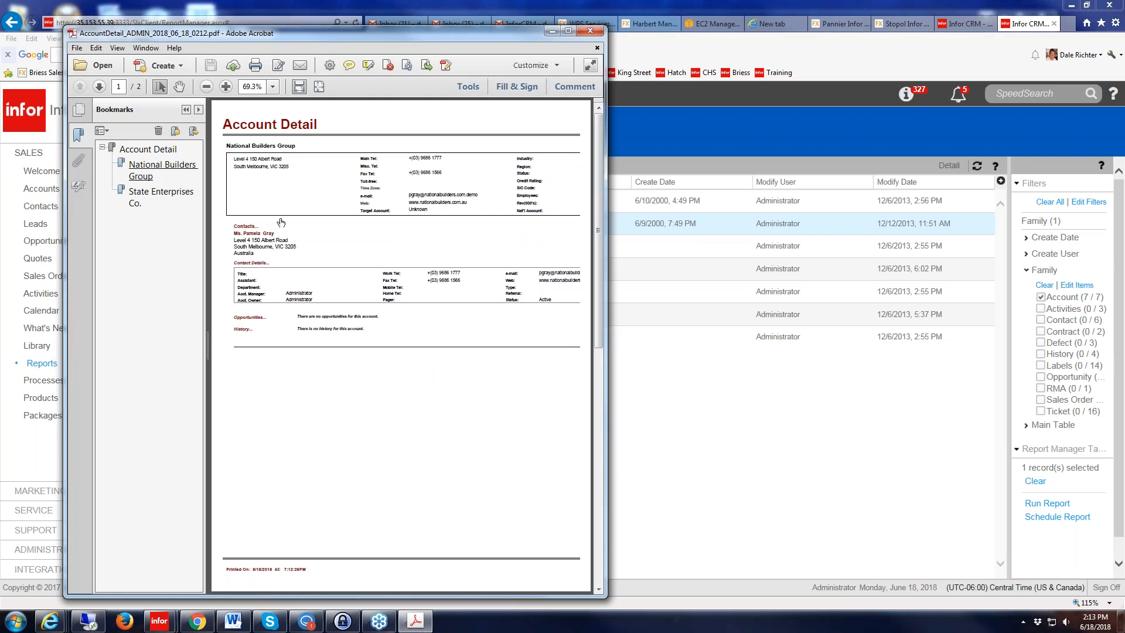
- Review the National Builders Group and State Enterprises Co. pages of the Account Detail PDF through its bookmarks, then close the document
click(164, 167)
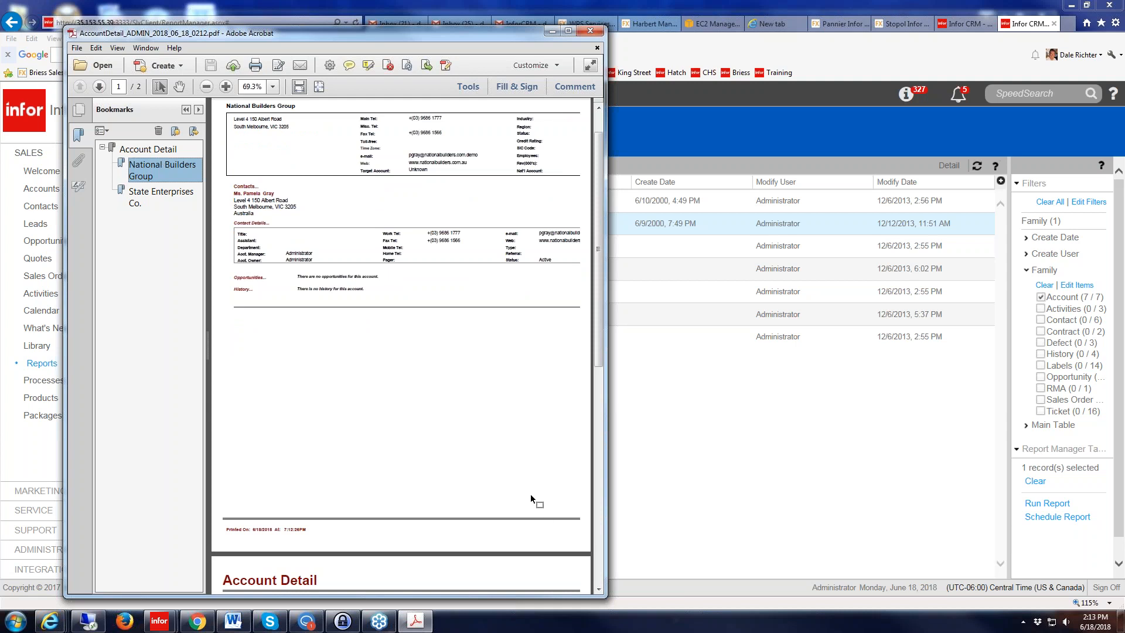
scroll(521, 486, up, 2)
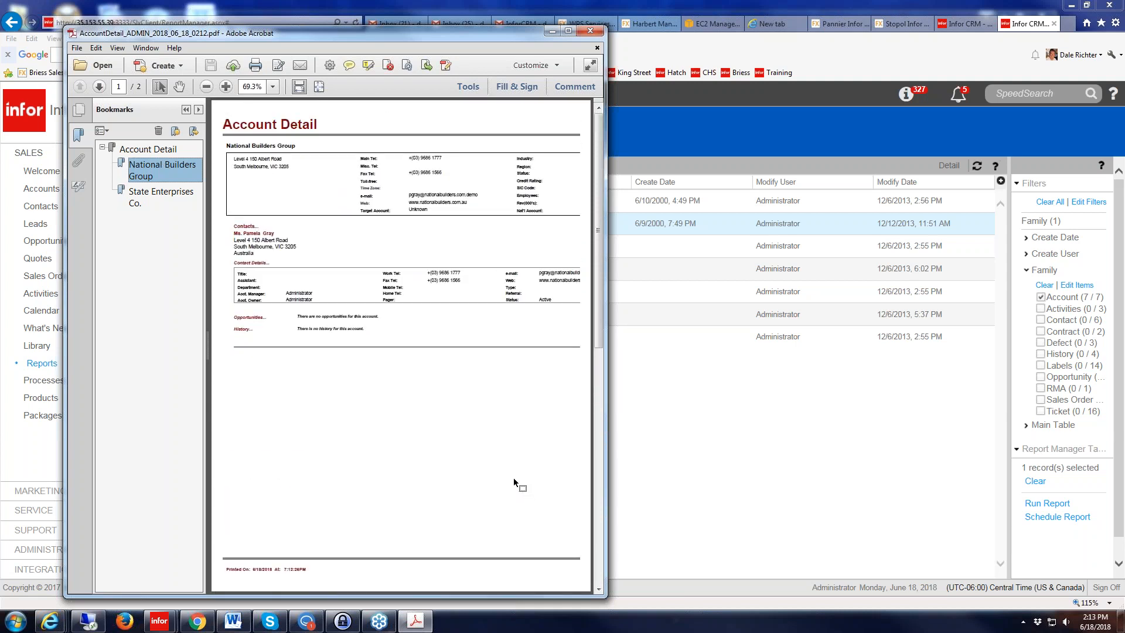
scroll(513, 479, down, 5)
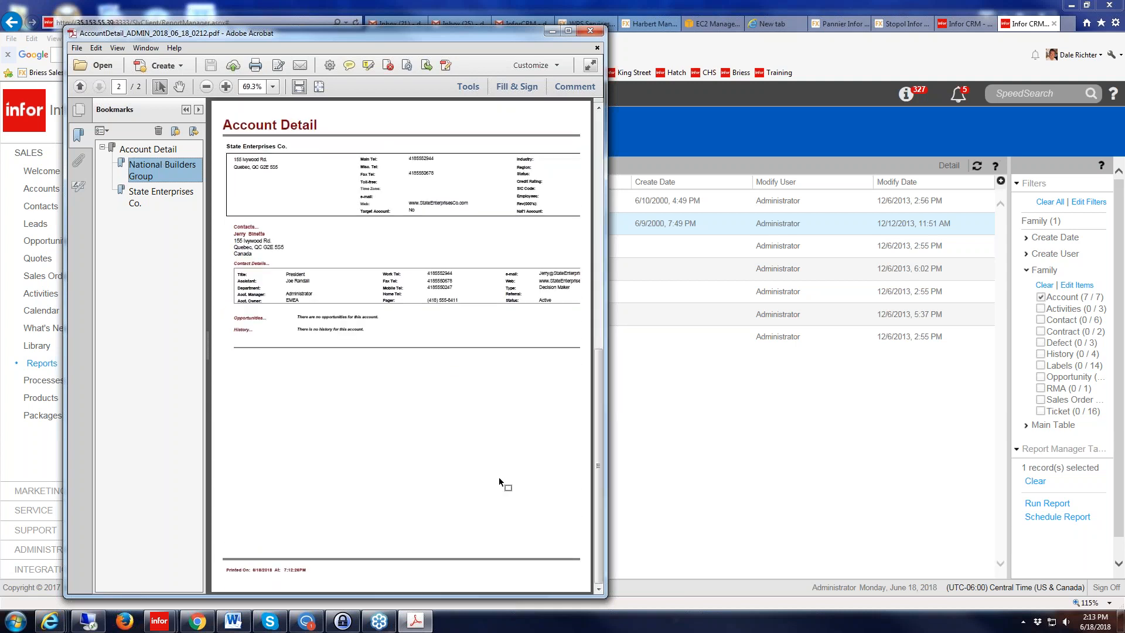
scroll(498, 476, up, 5)
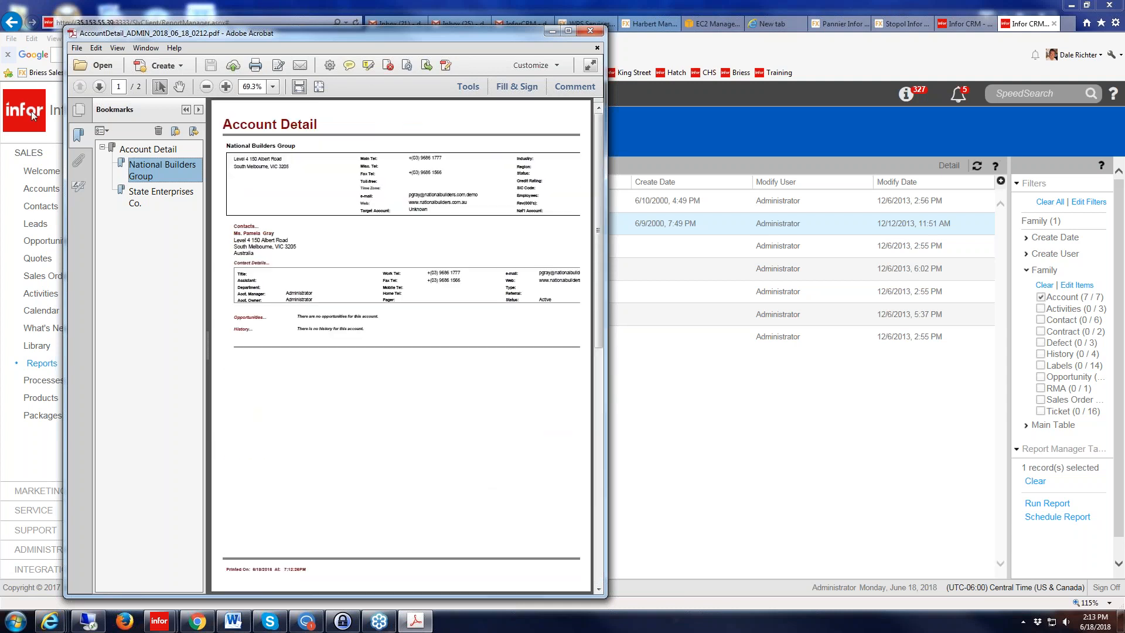
click(163, 194)
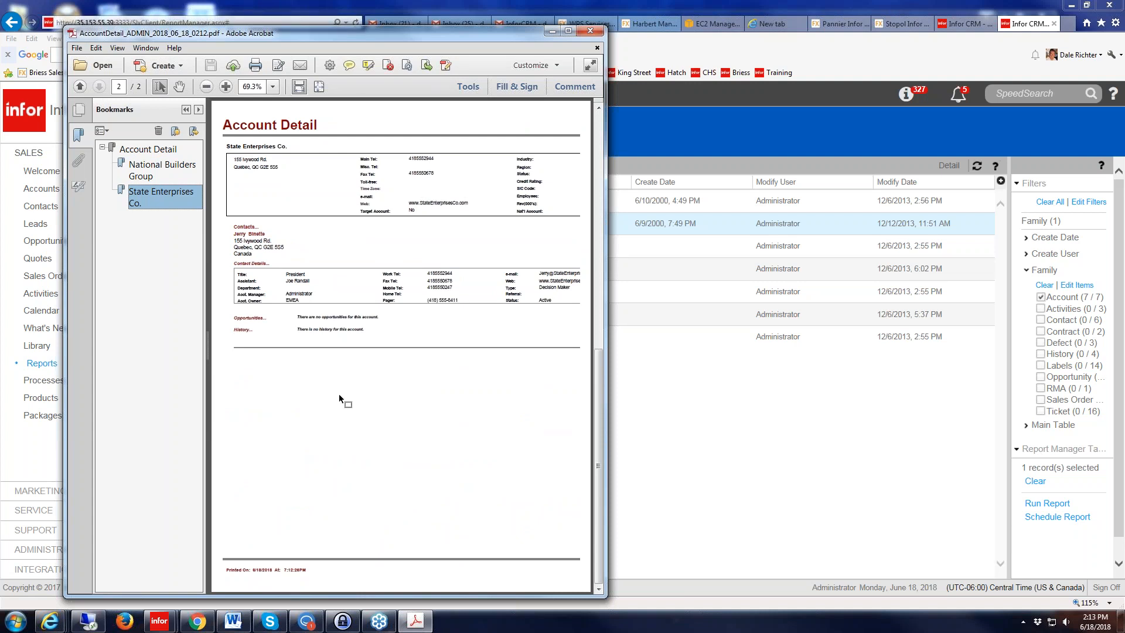
click(590, 31)
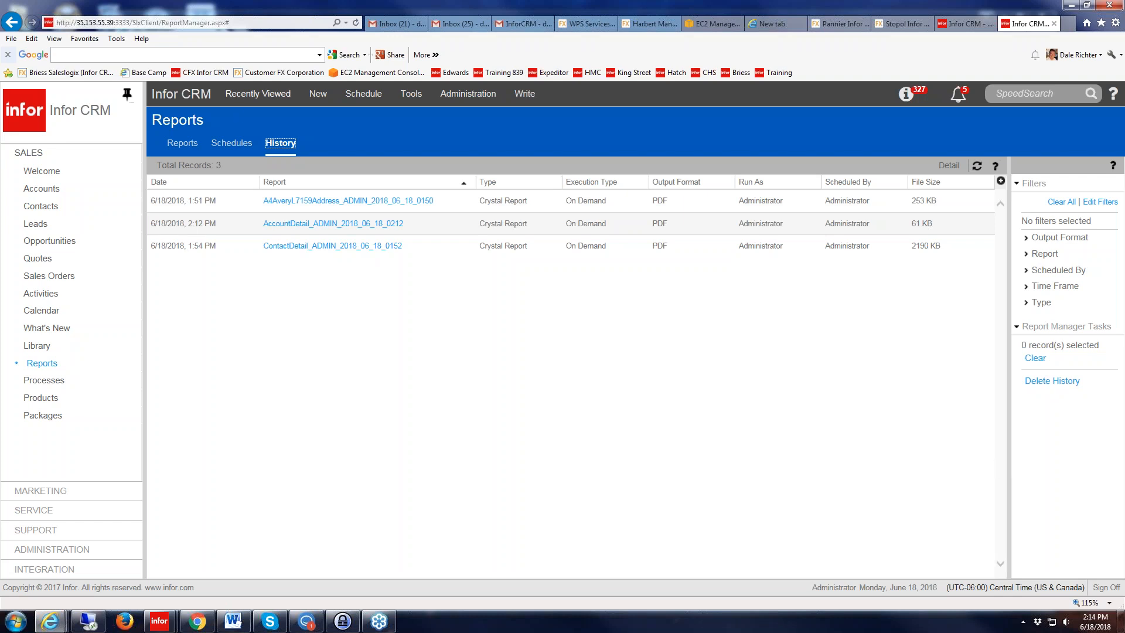
- Return to the reports list and start scheduling the A4 Avery L7159 - Address report for all records
click(182, 143)
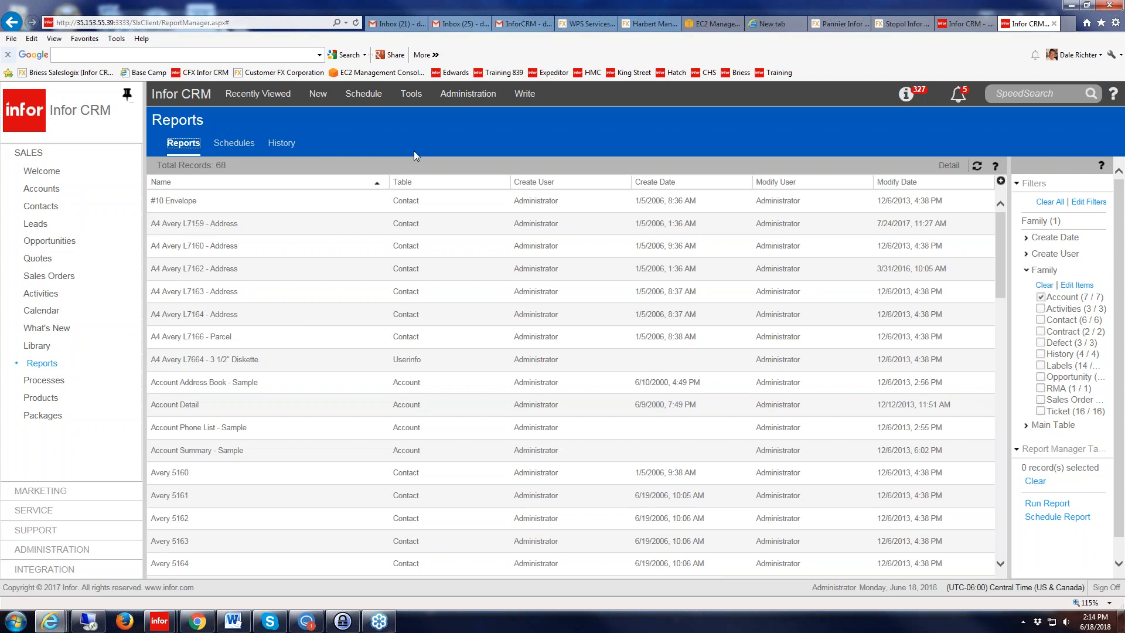
click(261, 232)
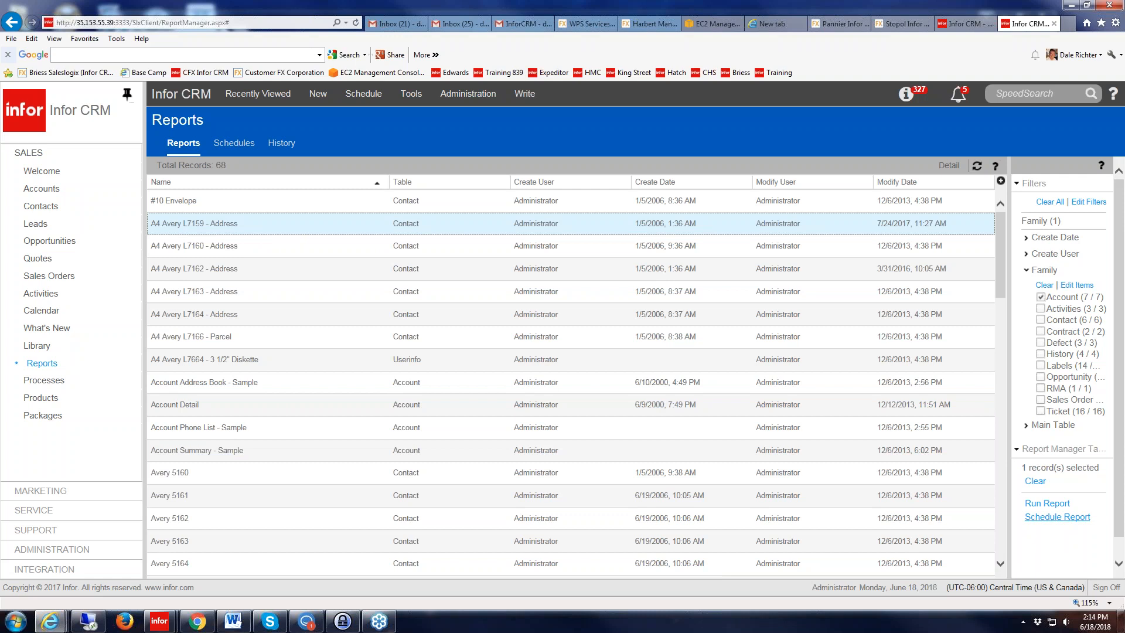
click(1046, 503)
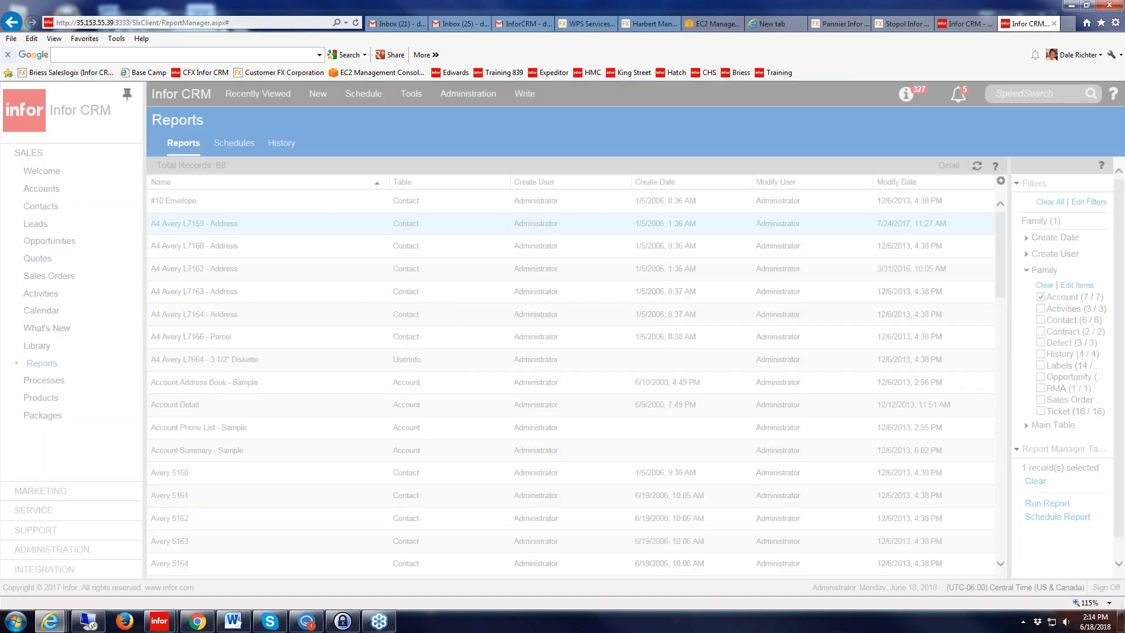
click(558, 268)
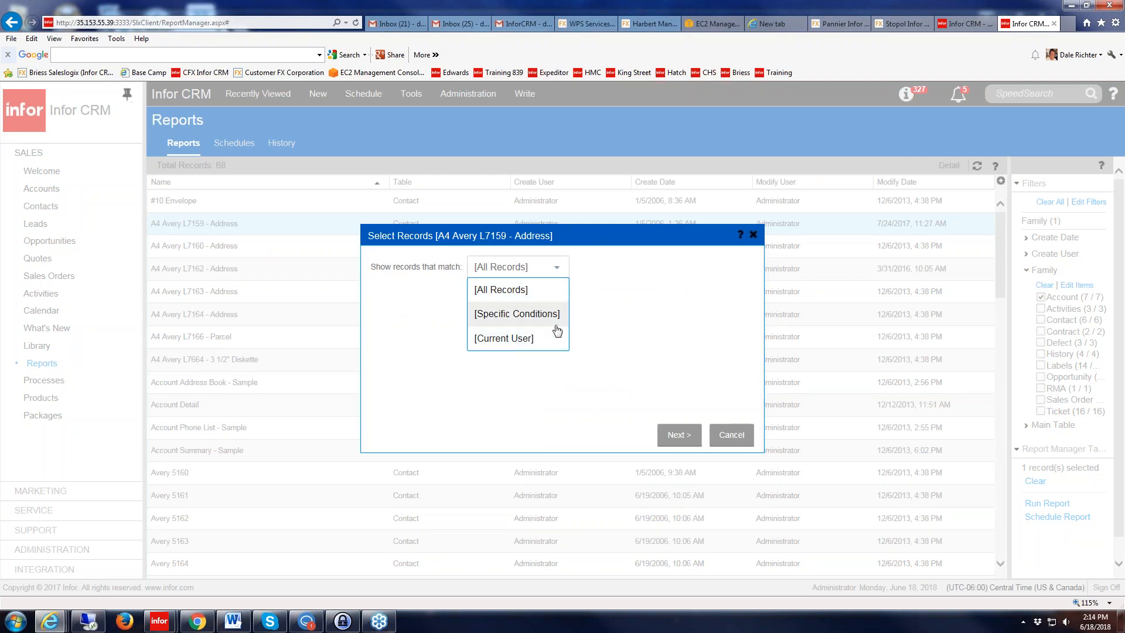
click(528, 291)
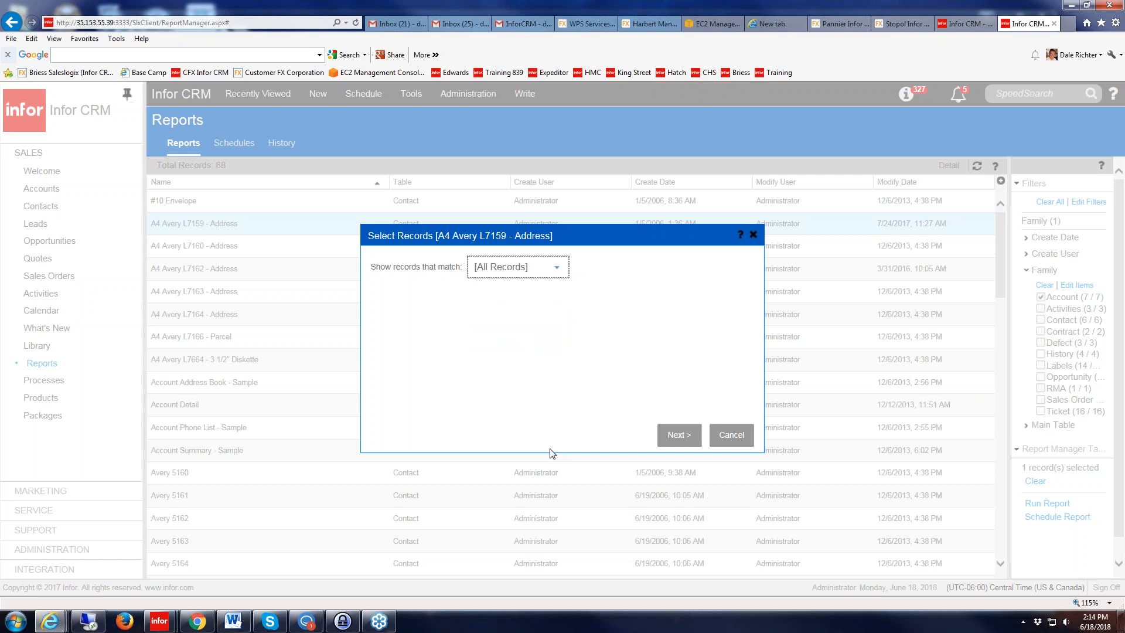
click(689, 445)
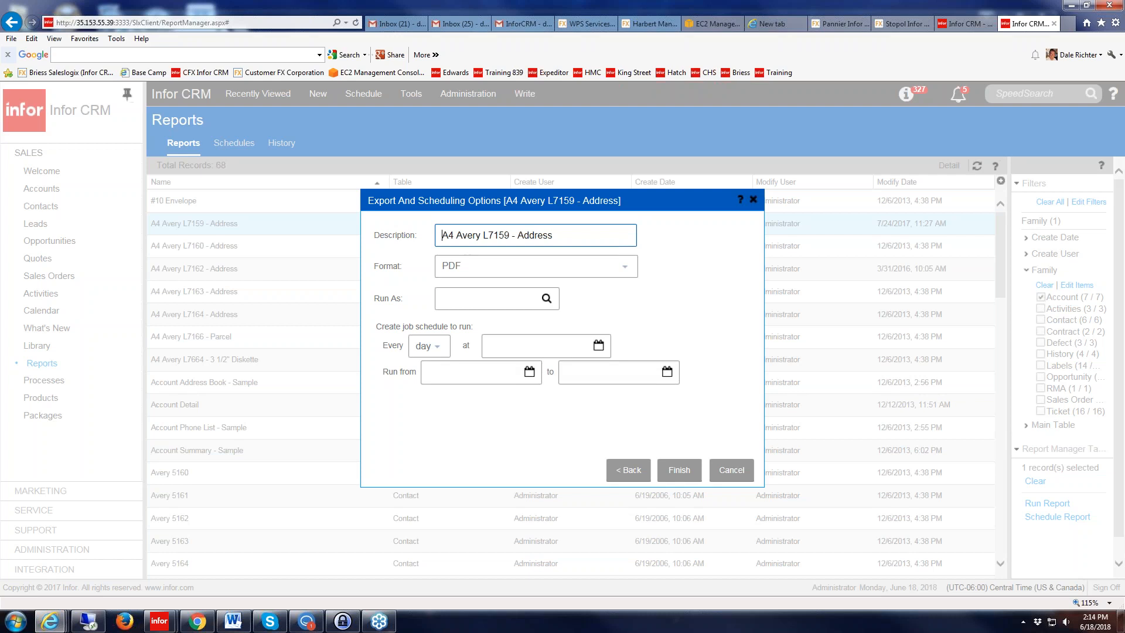
- Set the report's job schedule to run every week on Monday at 2:00 AM
click(444, 349)
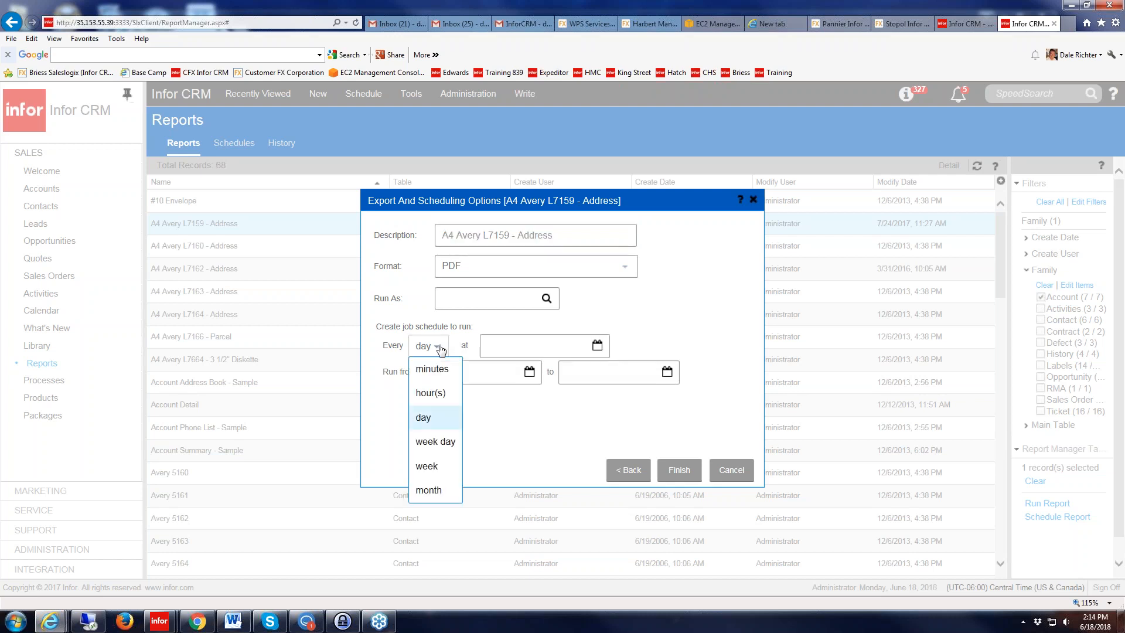
click(426, 467)
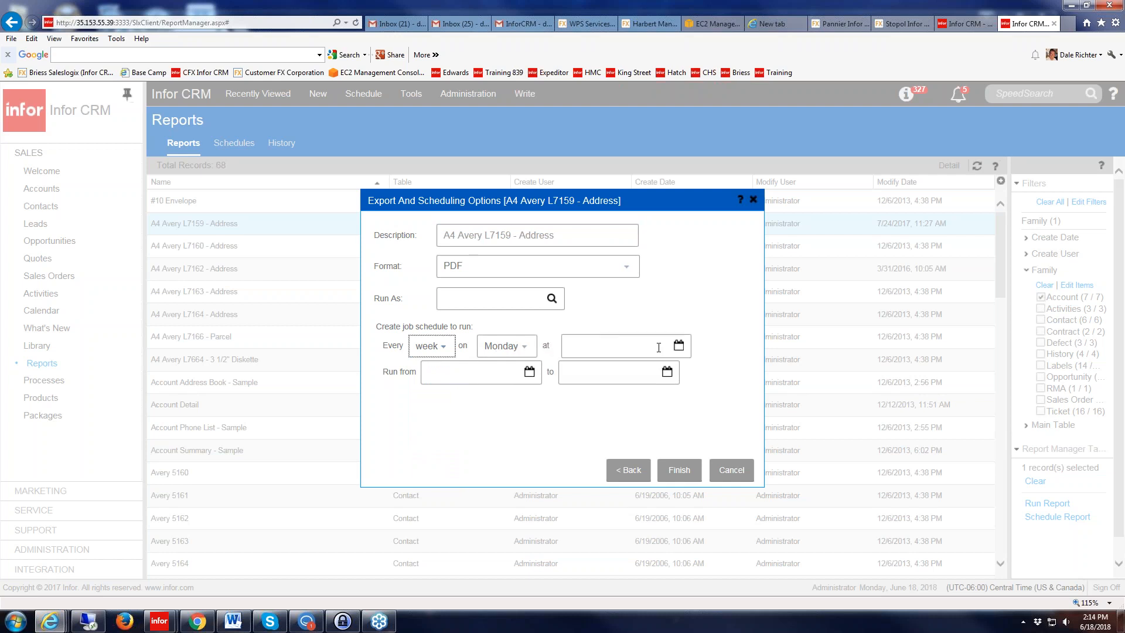
click(679, 346)
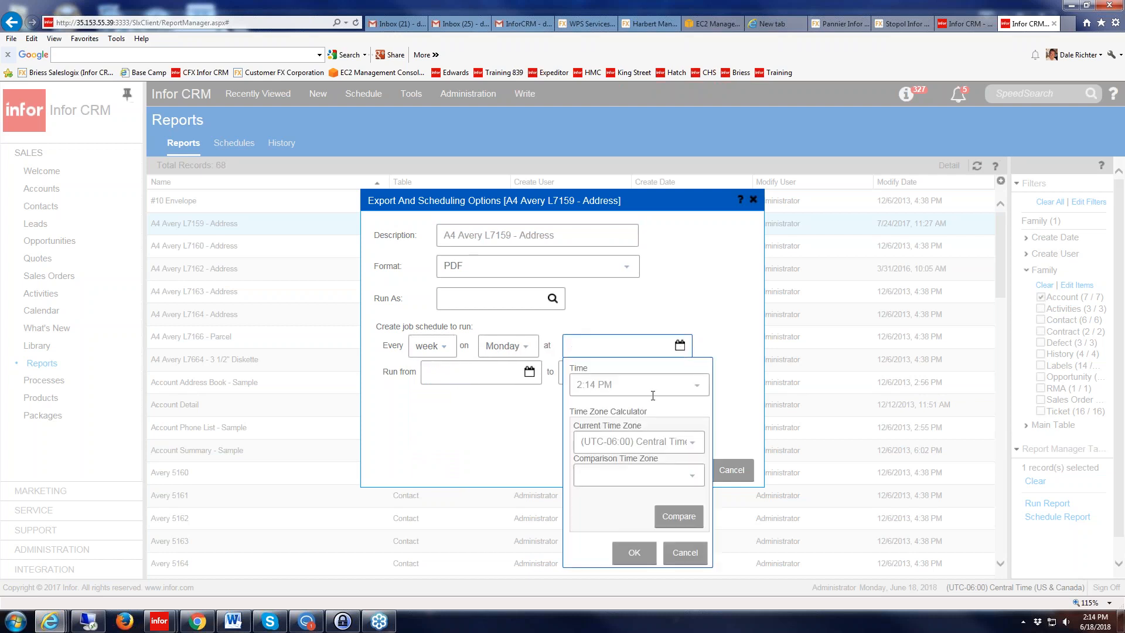
click(696, 388)
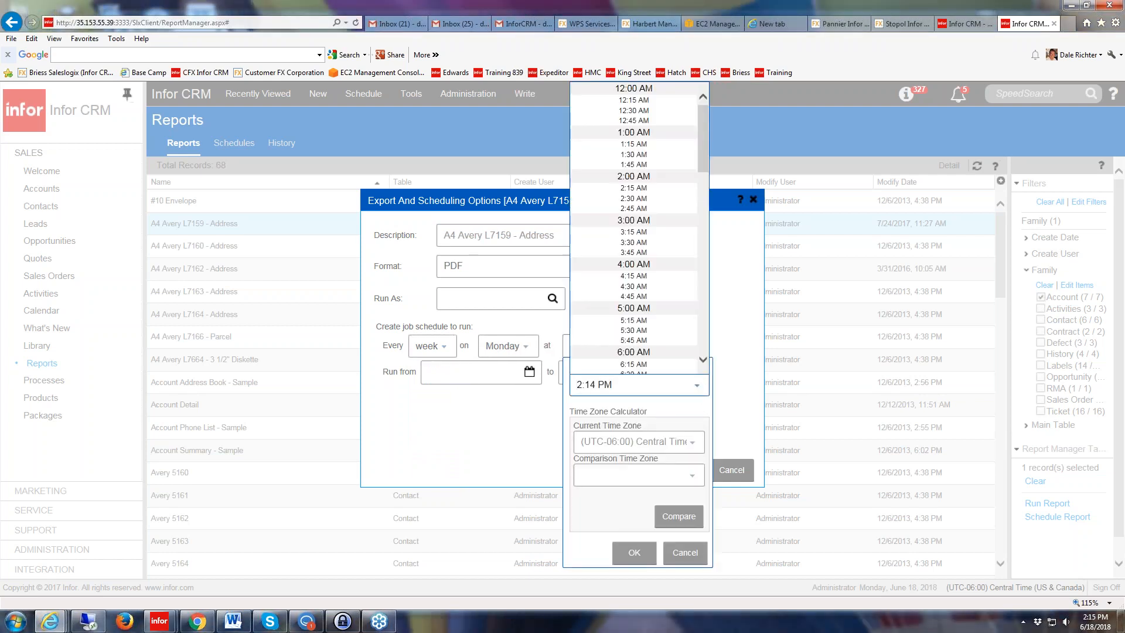
click(631, 178)
click(634, 552)
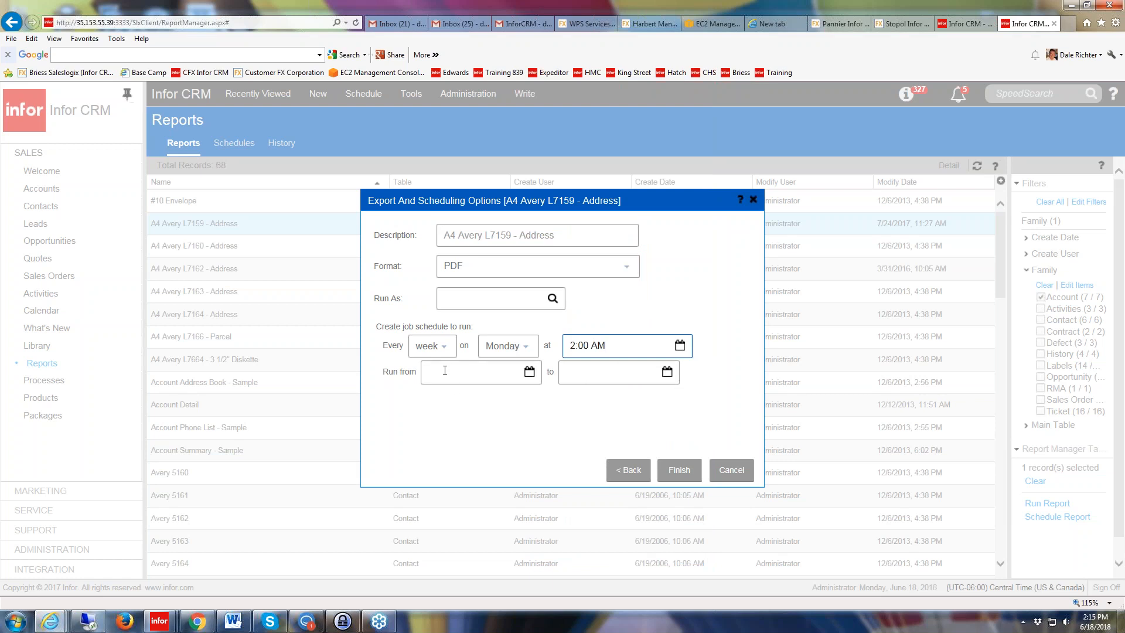
- Set the schedule to run from 6/1/2018, 2:14 PM to 7/1/2018, 2:14 PM and finish scheduling the report
click(528, 372)
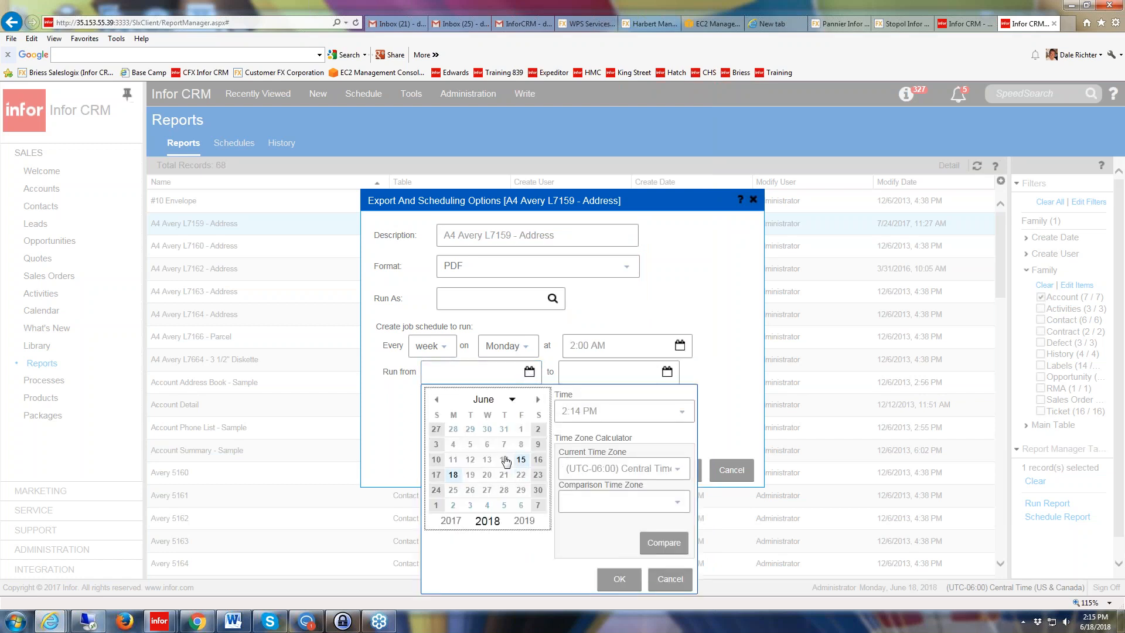
click(521, 432)
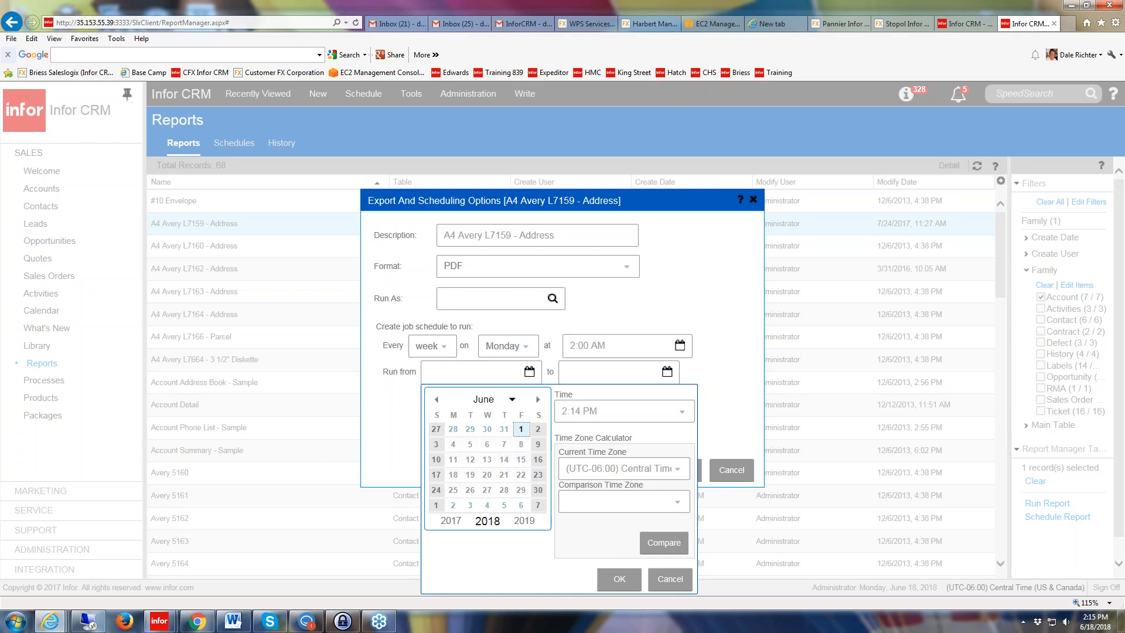
click(619, 579)
click(666, 372)
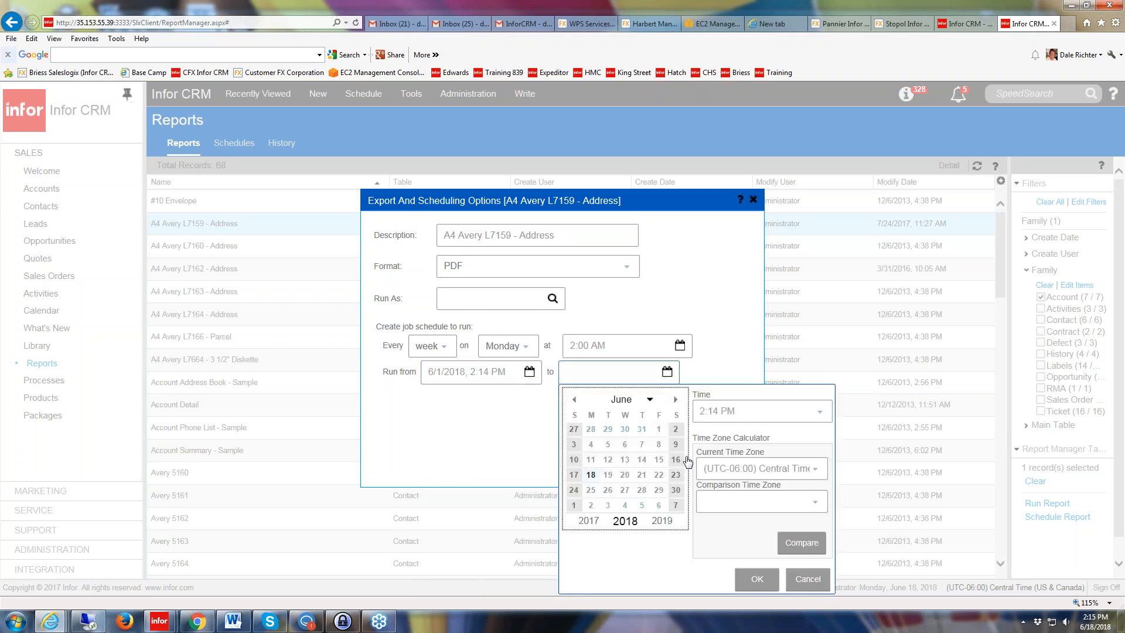
click(675, 400)
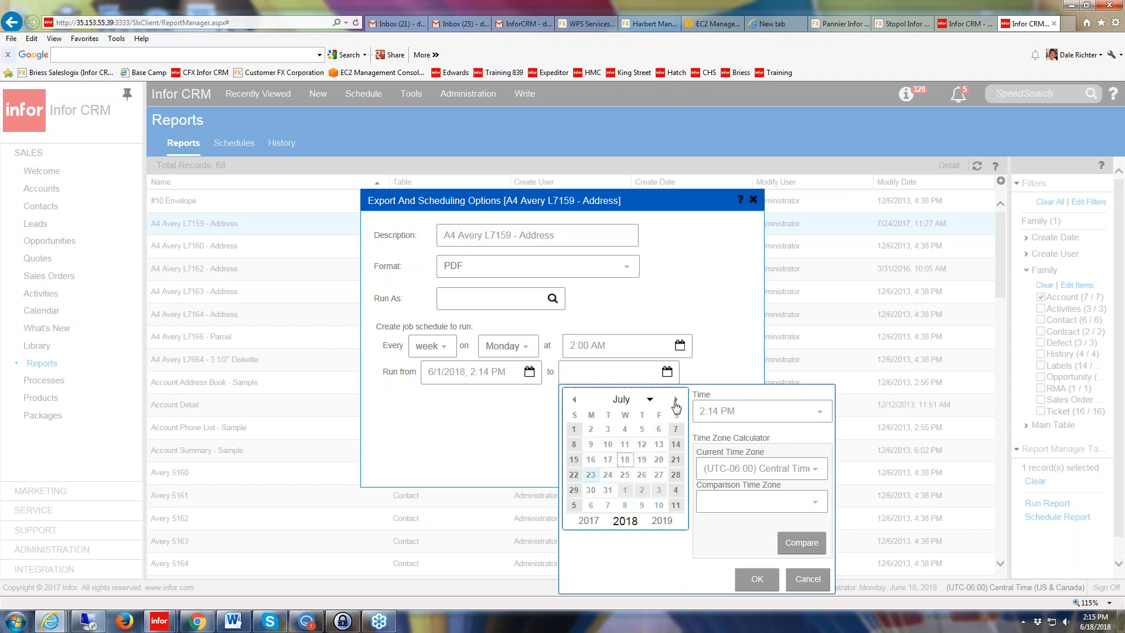
click(574, 431)
click(756, 580)
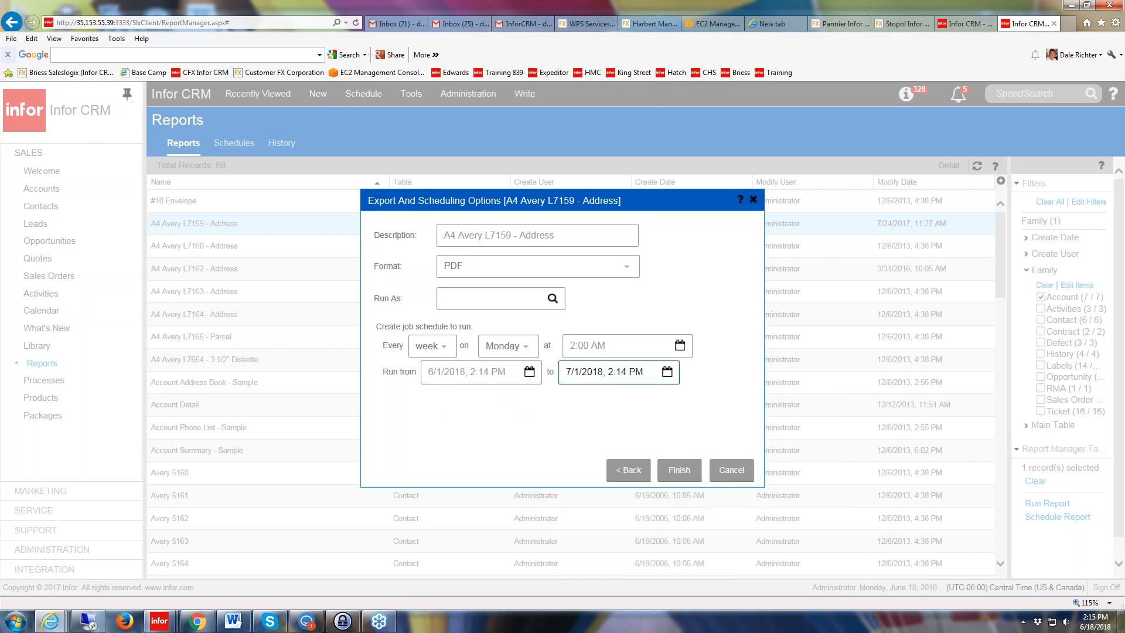
click(678, 472)
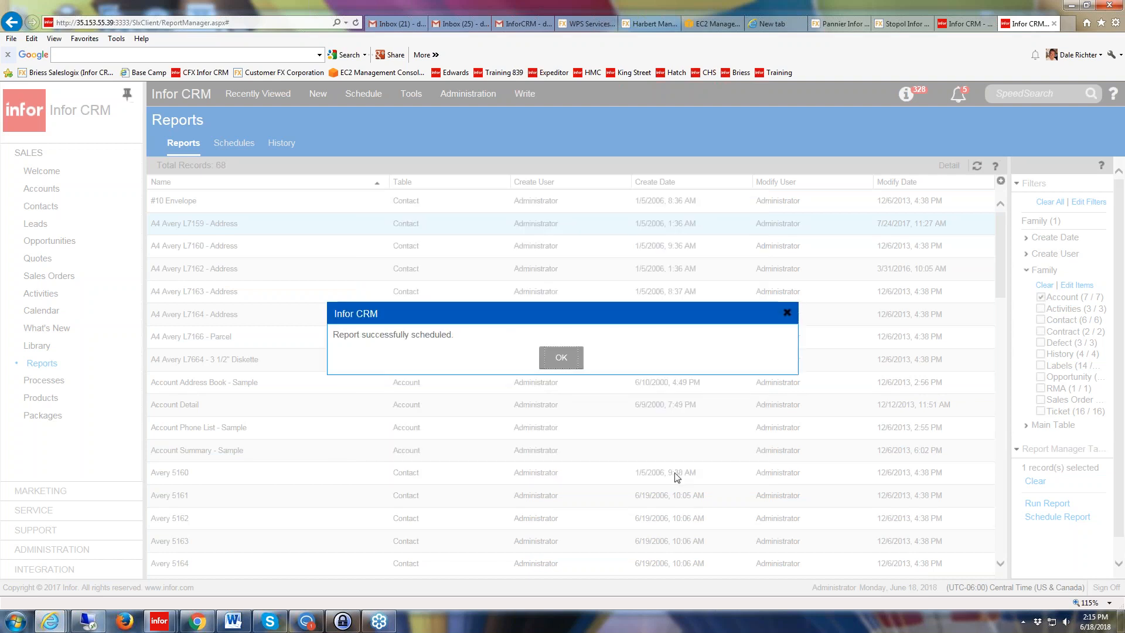
click(557, 358)
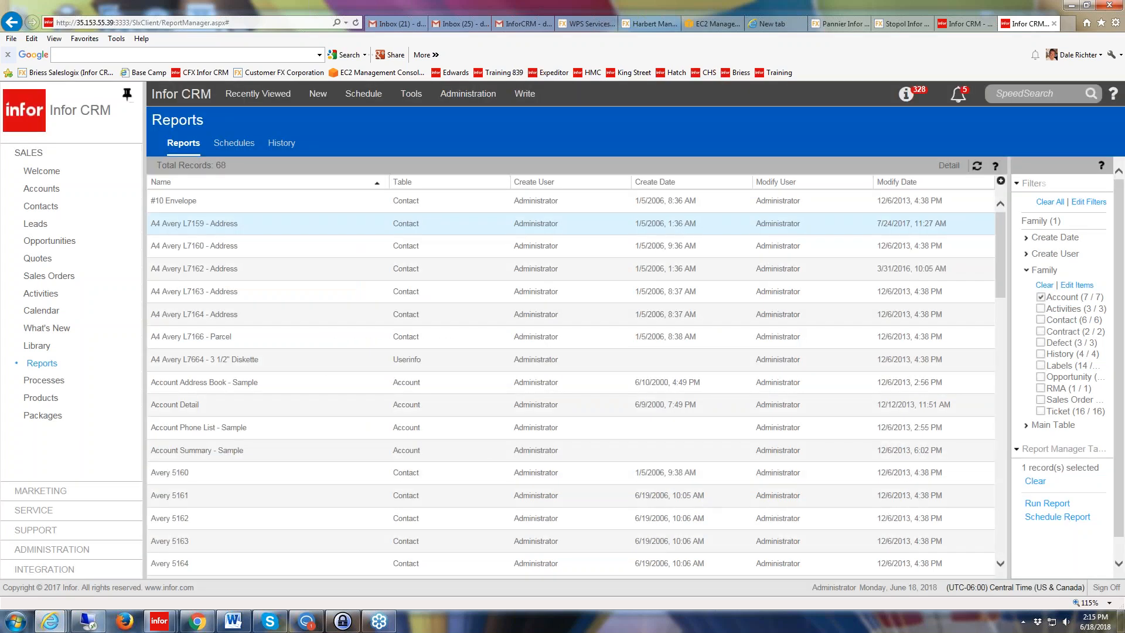
- Open the A4 Avery L7159 - Address schedule for editing, review its record conditions and scheduling options, and leave without saving
click(233, 144)
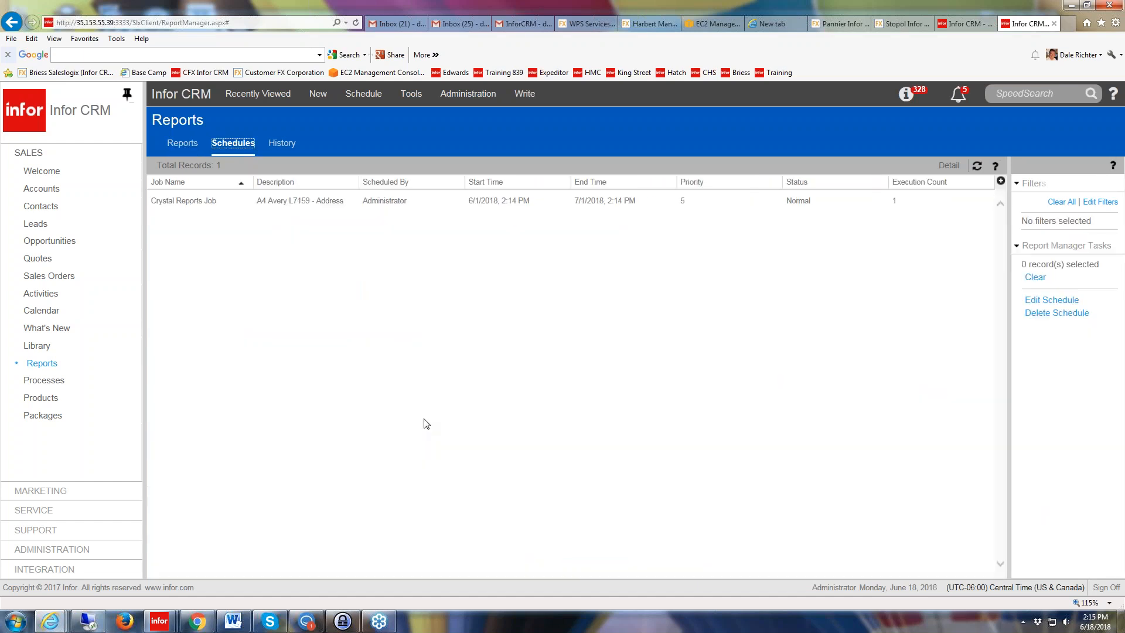
click(293, 205)
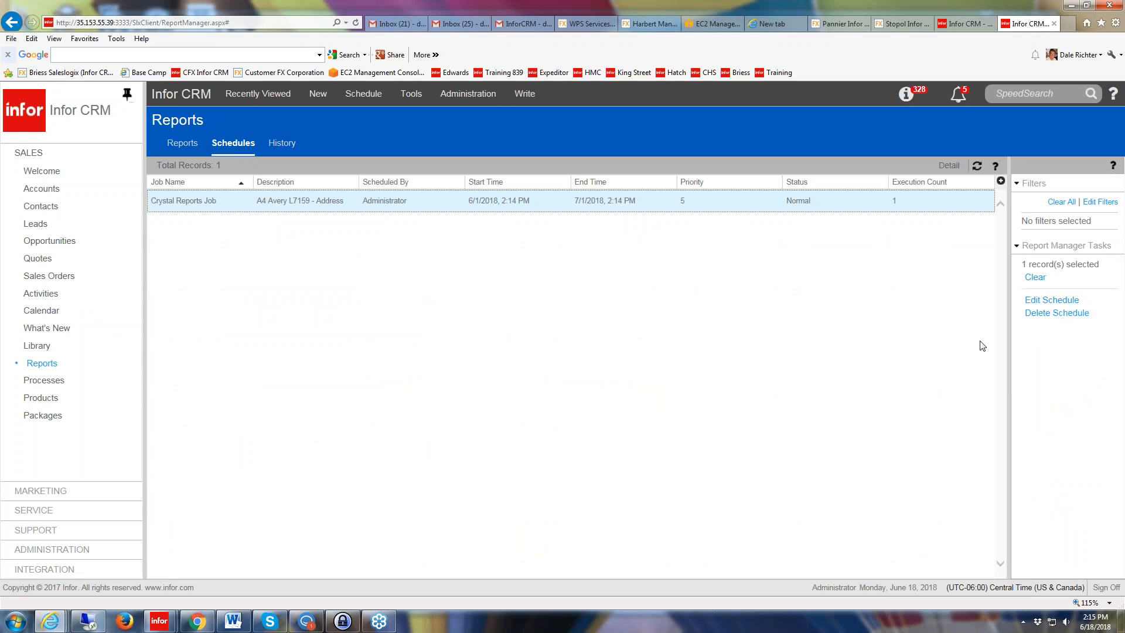
click(1055, 300)
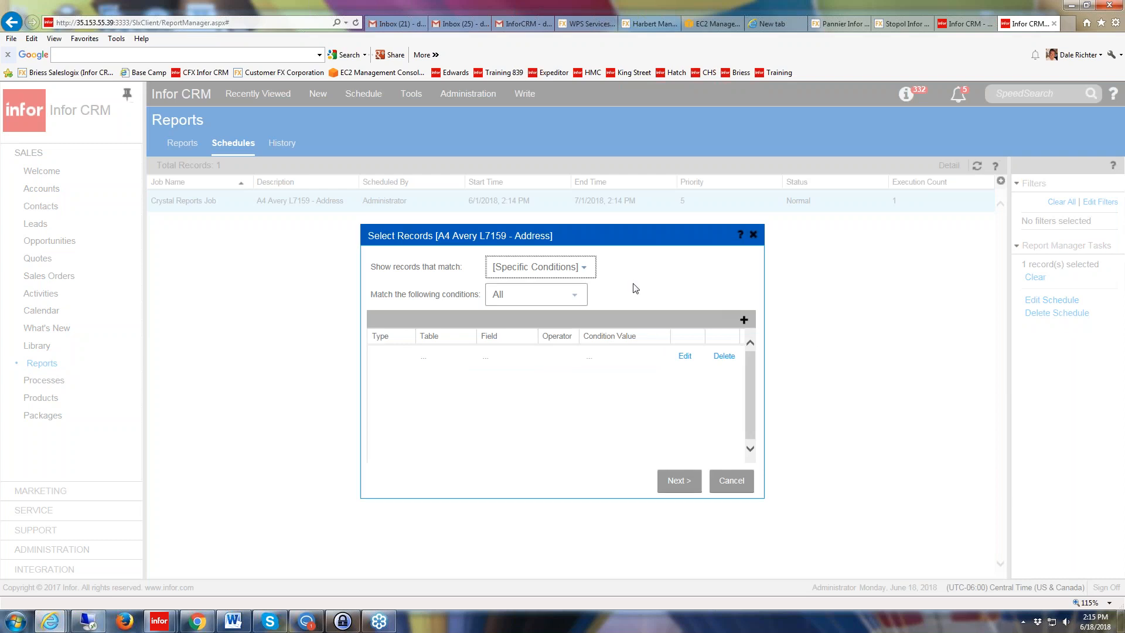
click(674, 484)
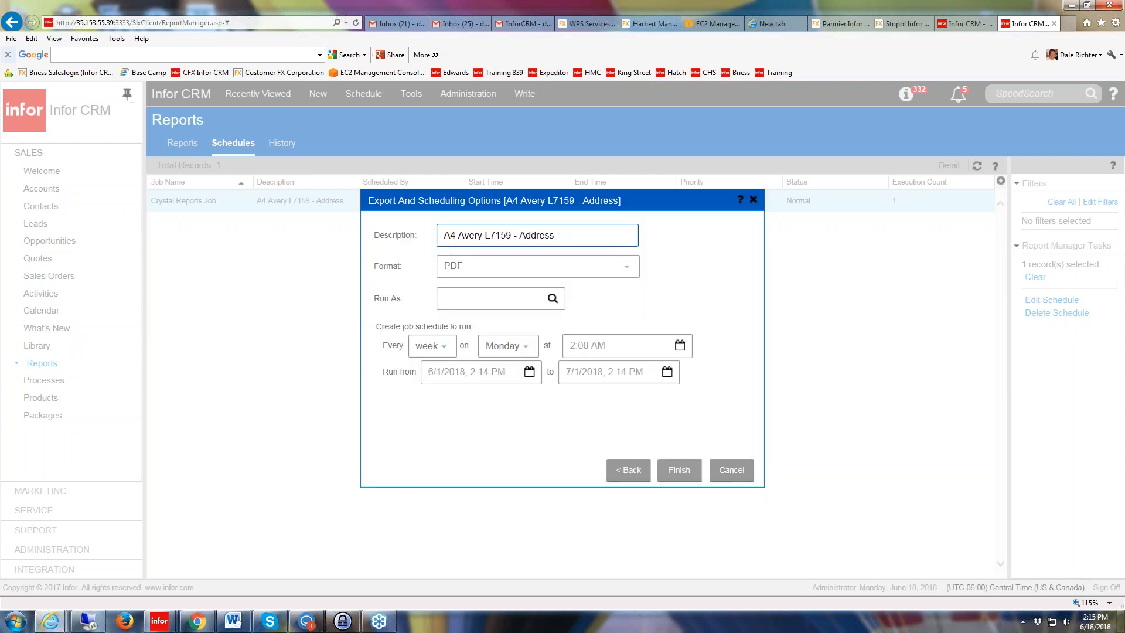
click(743, 476)
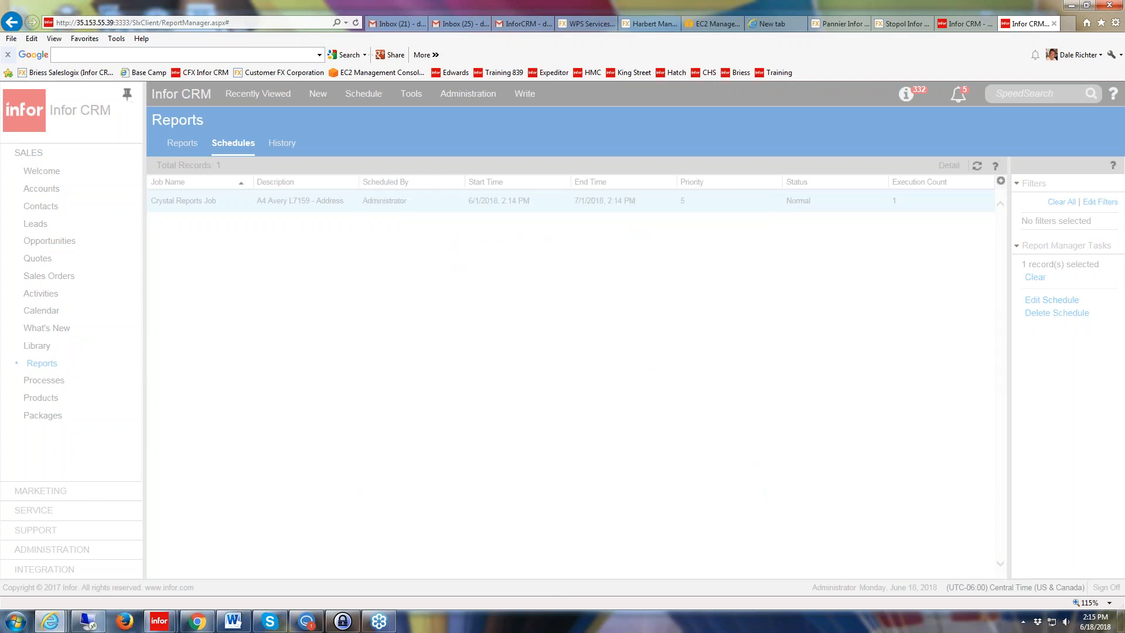
- Delete the A4 Avery L7159 - Address report schedule and confirm the deletion
click(1056, 313)
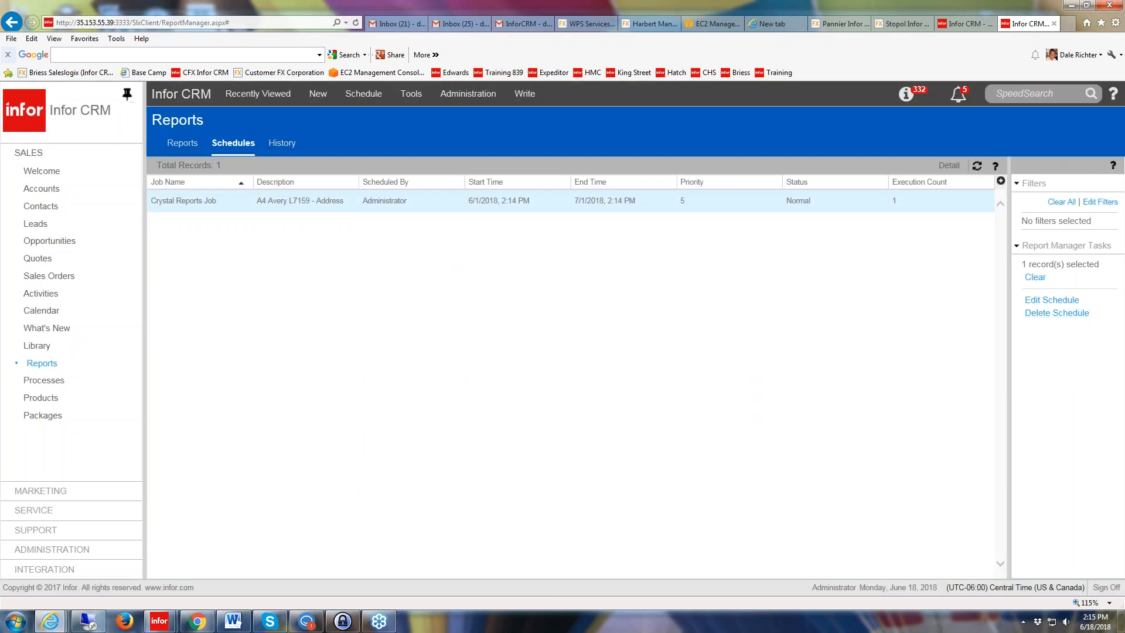
click(522, 364)
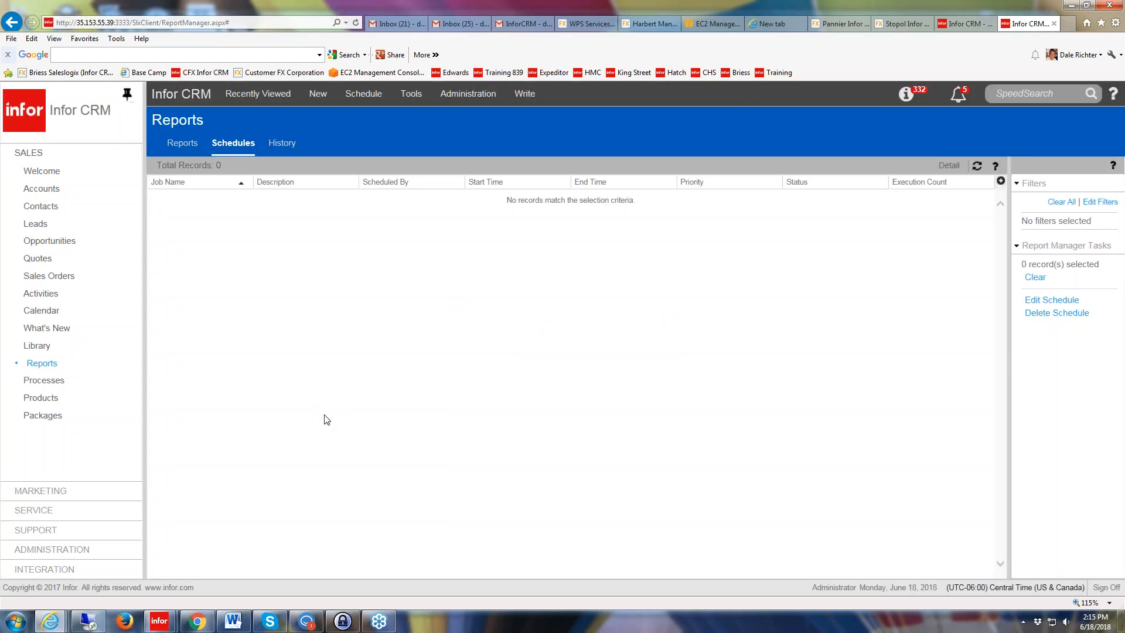
- Check the report history for the scheduled A4 Avery L7159 - Address output and return to the reports list
click(183, 144)
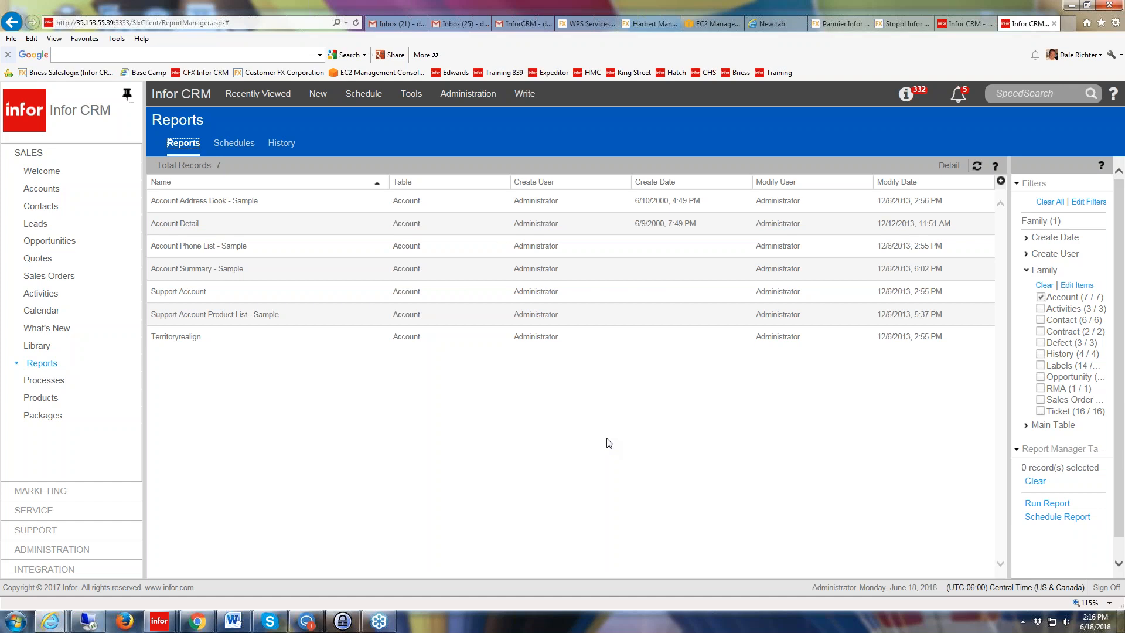
click(284, 144)
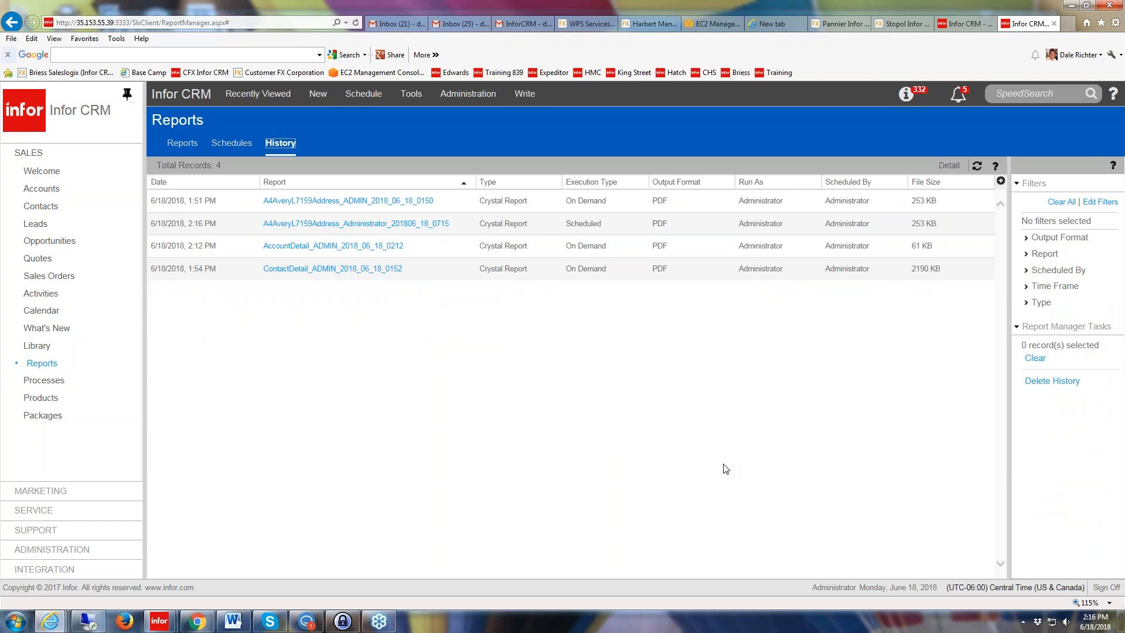
click(182, 143)
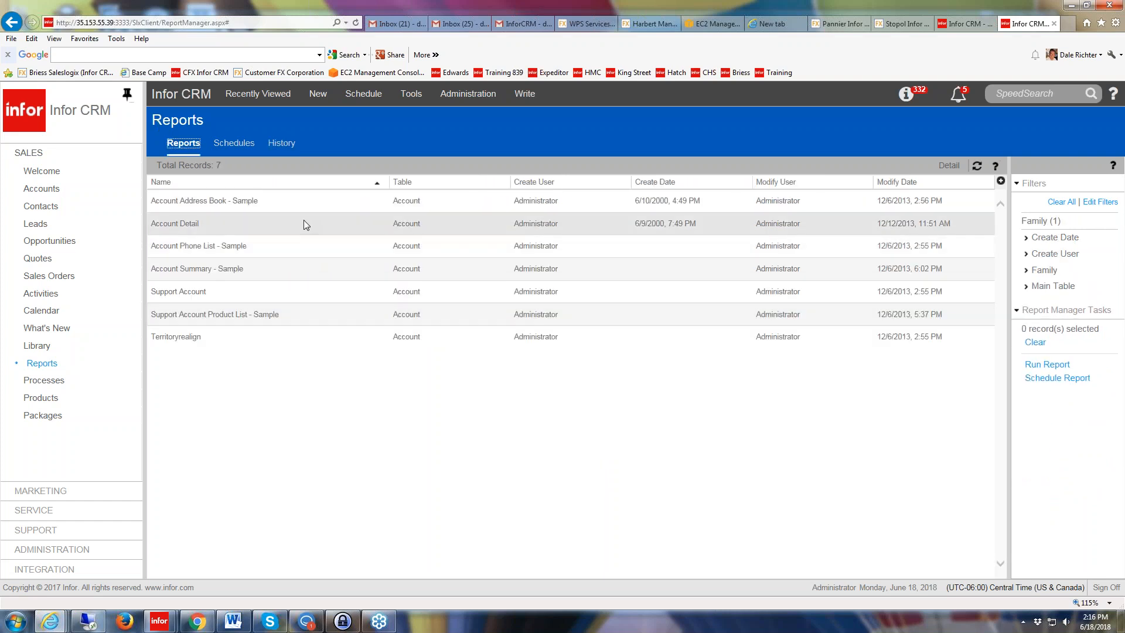
- Expand the Family filter and toggle its Account option, then switch to Architect's Manage Crystal Reports window on the remote server
click(1044, 269)
click(1042, 298)
click(87, 619)
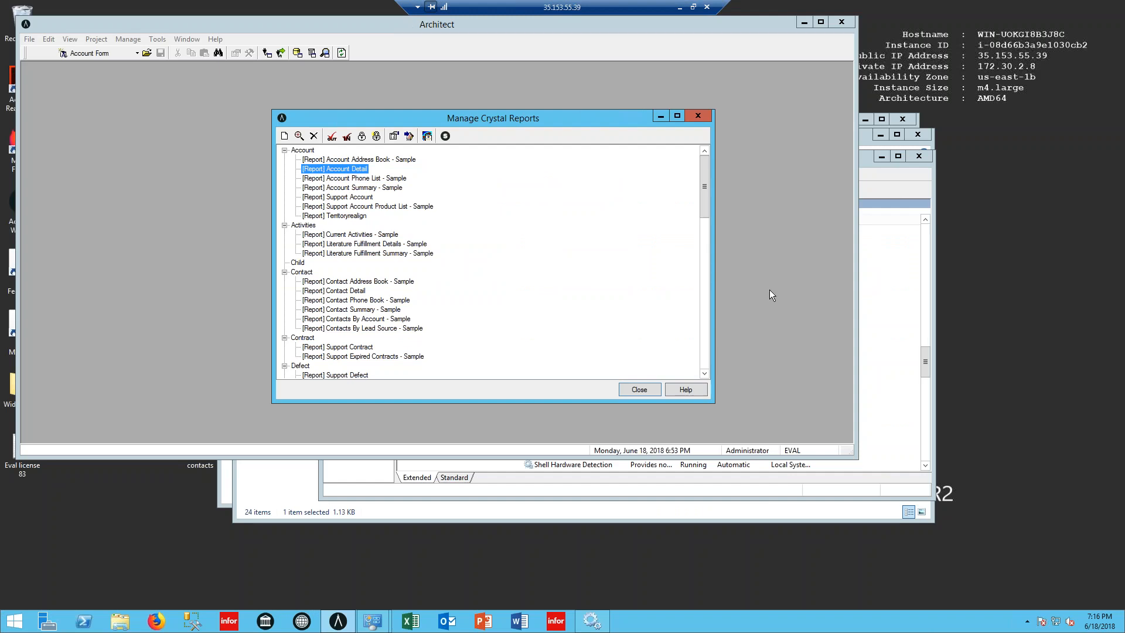
- Reopen Architect's list of Crystal Reports and move its window higher within the application
click(645, 389)
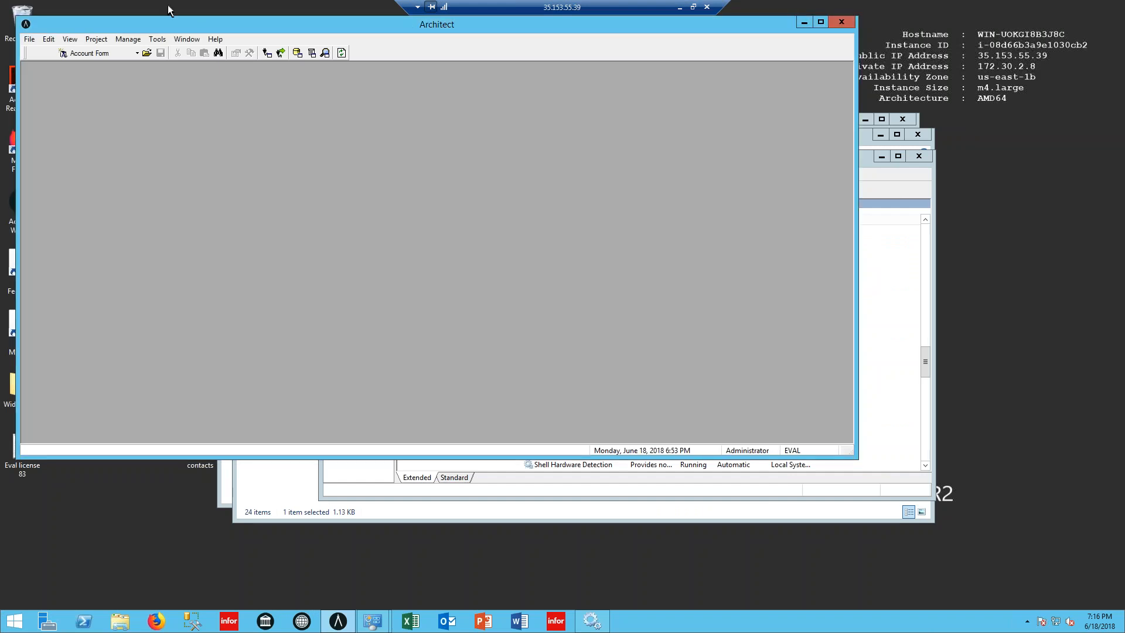
click(126, 39)
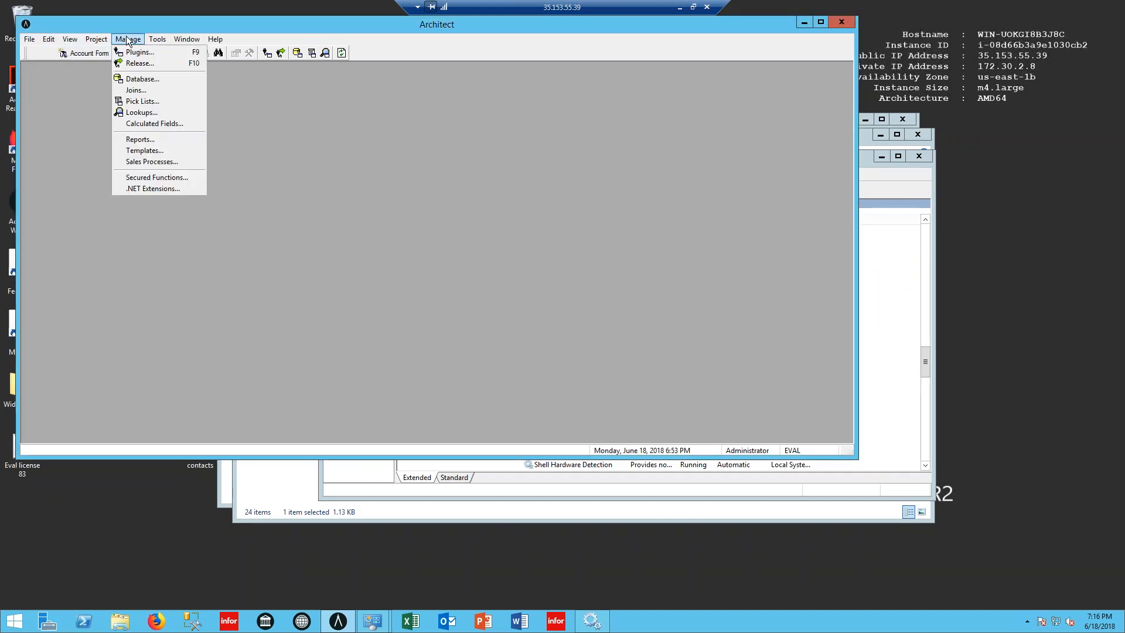
click(134, 141)
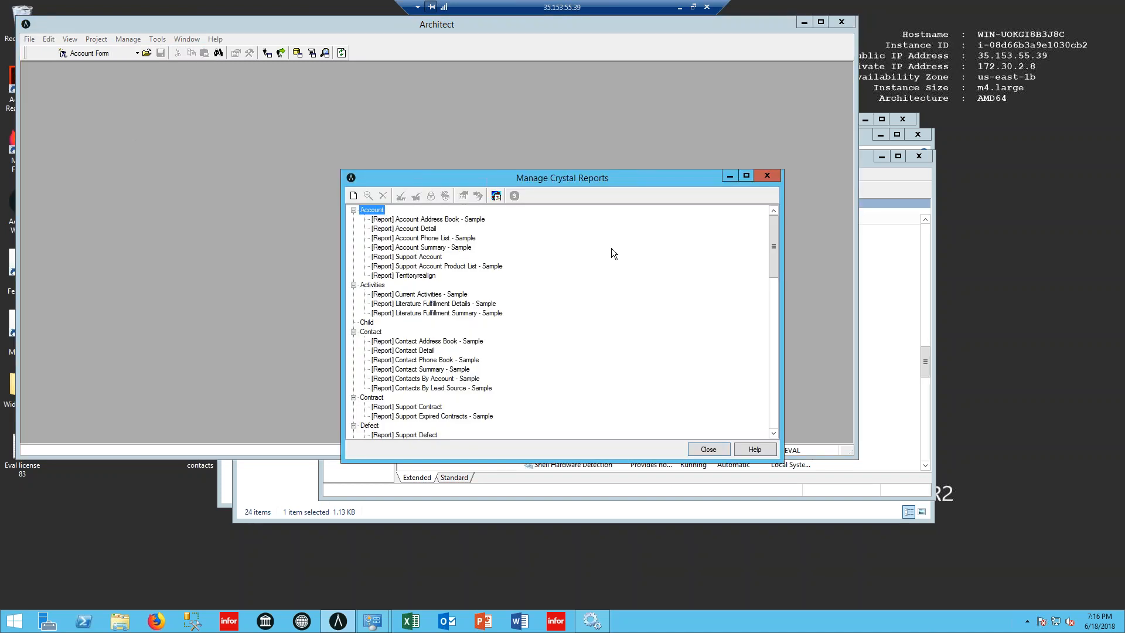
drag(588, 178, 549, 85)
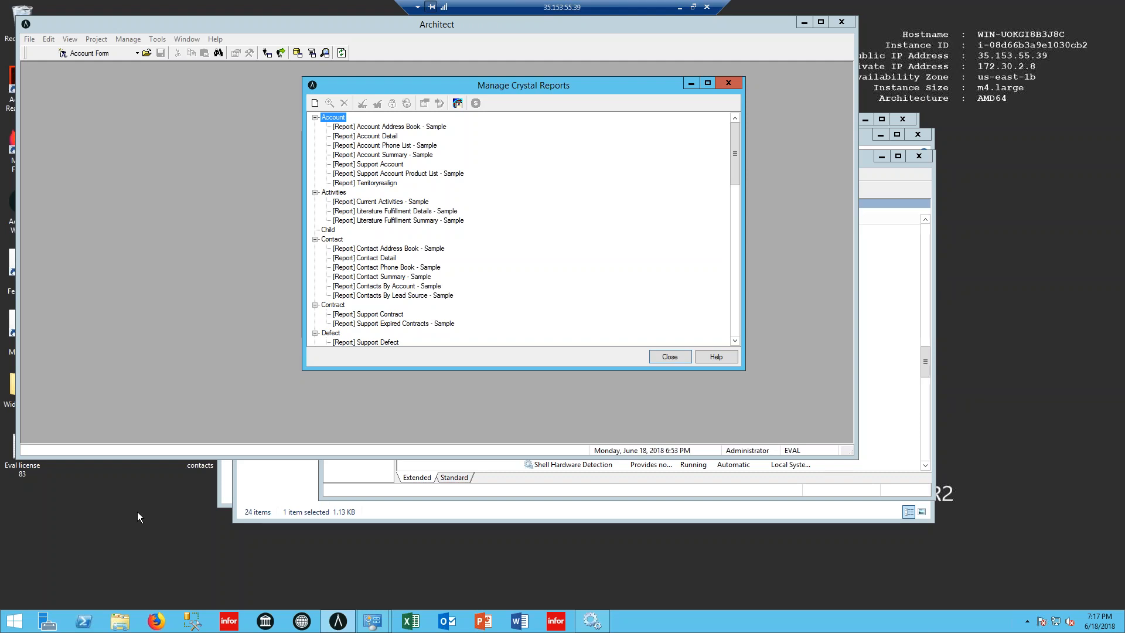
- Check out the Support Account report in the Account family and try to open it in Crystal Reports for editing
click(375, 164)
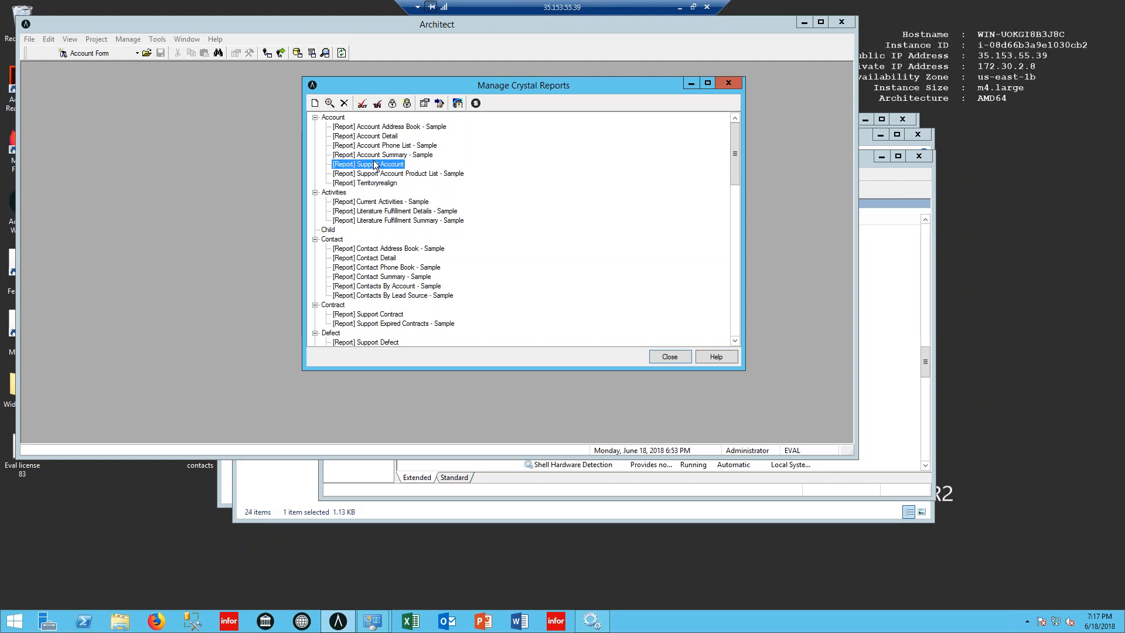
click(457, 104)
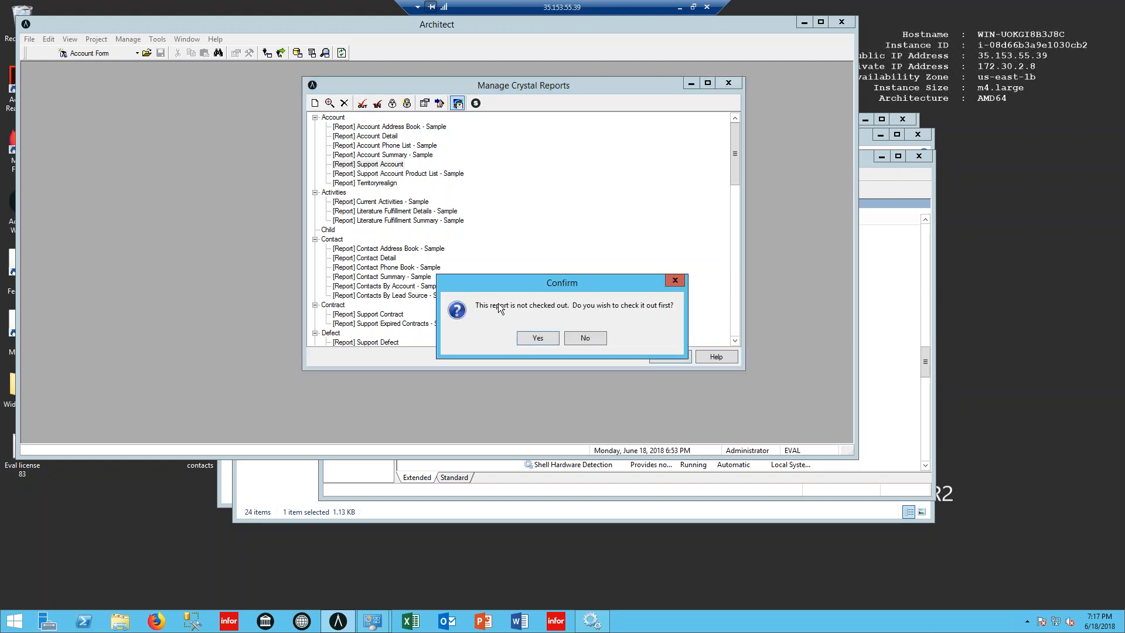
click(549, 338)
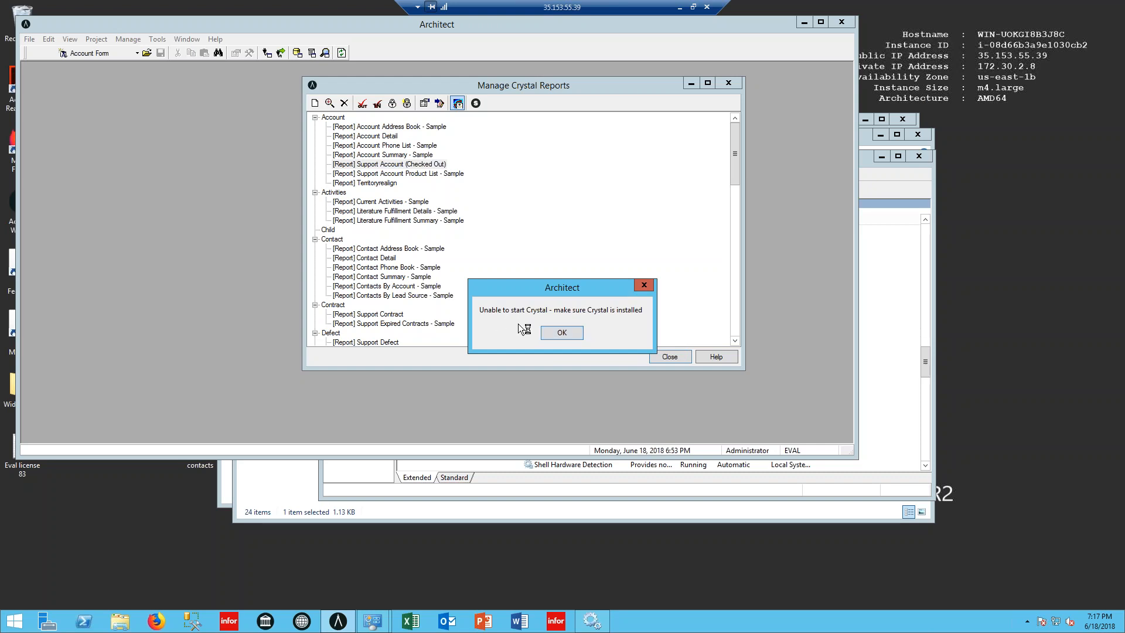
click(554, 333)
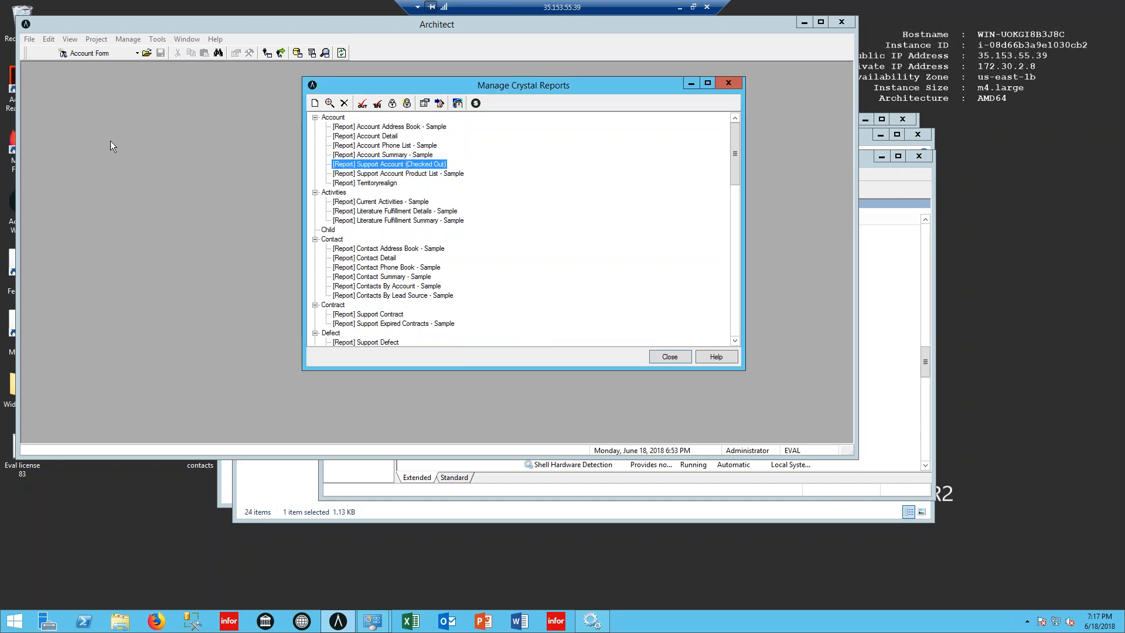
- Reload the Crystal Reports list, check the Support Account report back in, and view its release settings without changing them
click(665, 357)
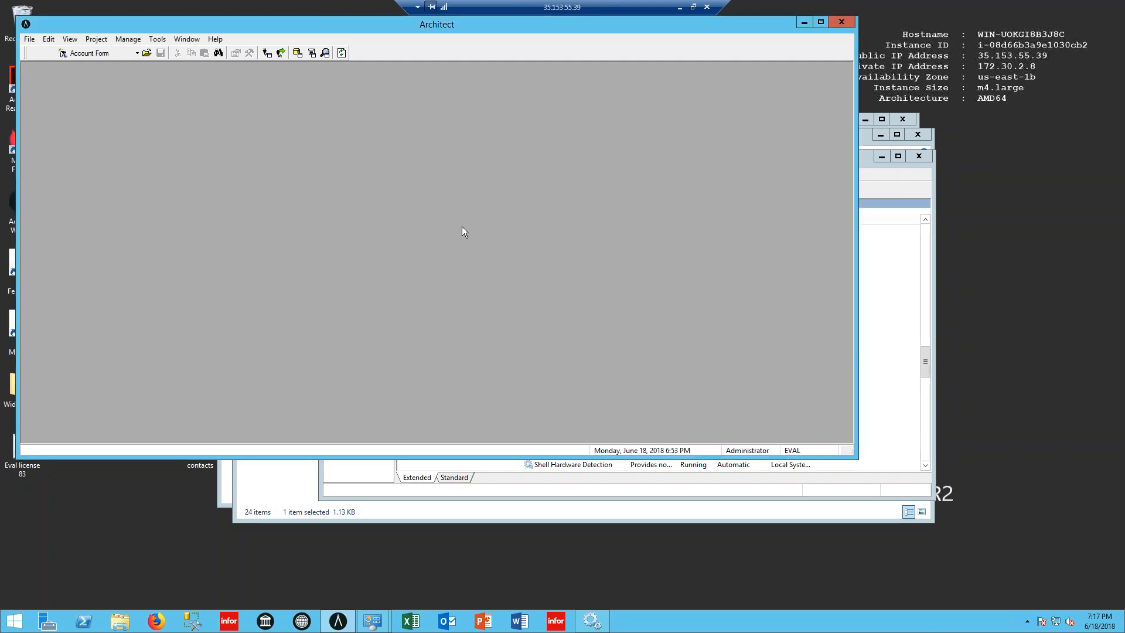
click(133, 40)
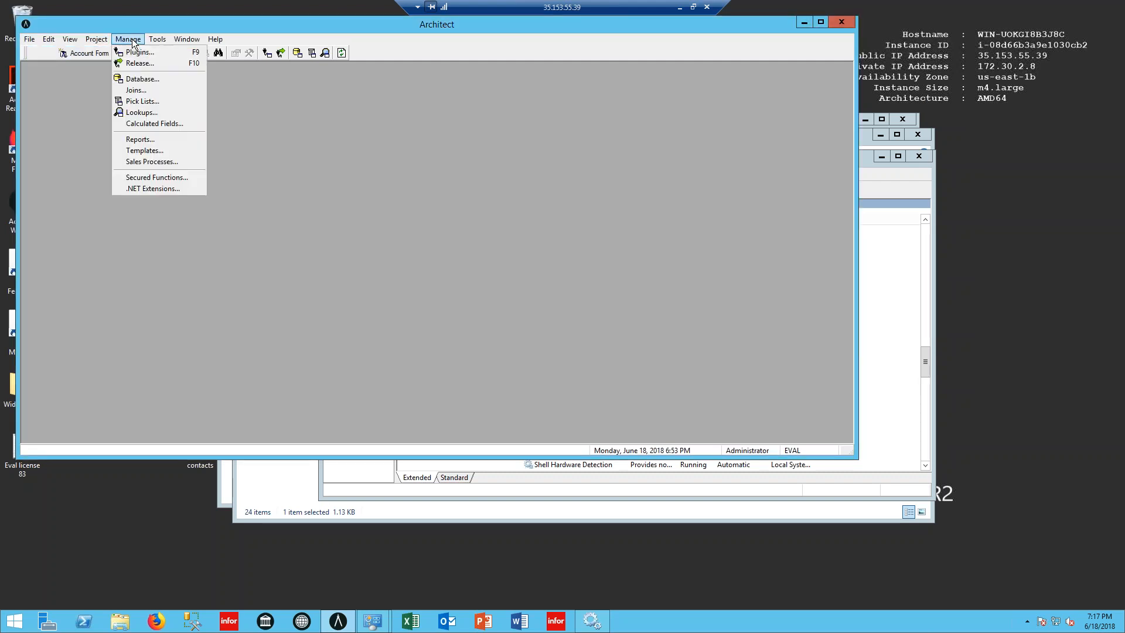
click(143, 139)
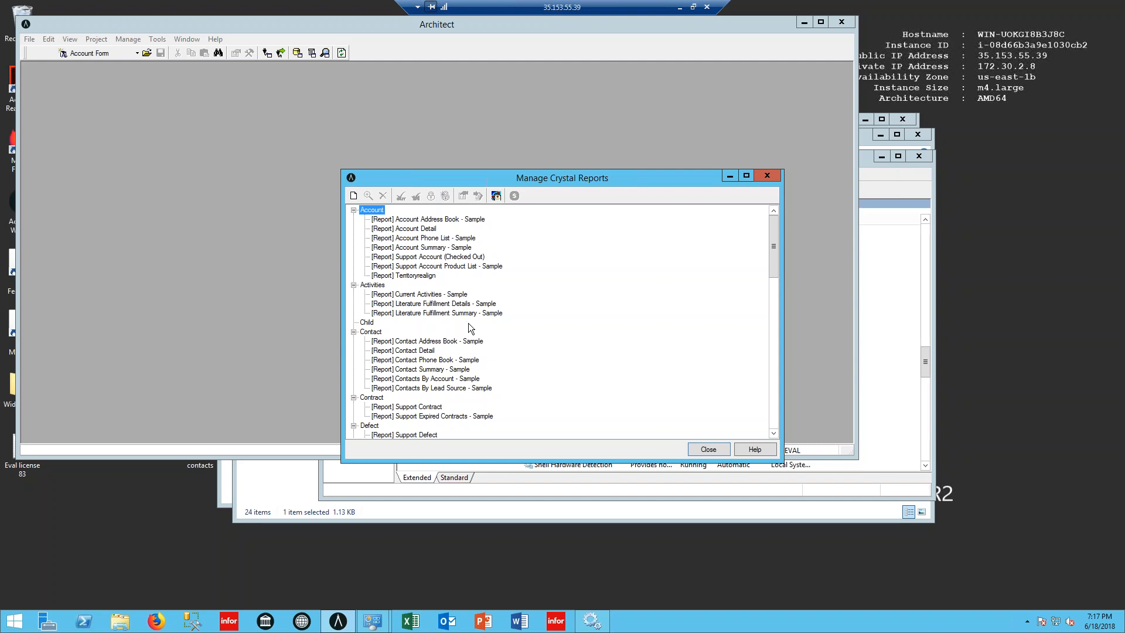
click(450, 257)
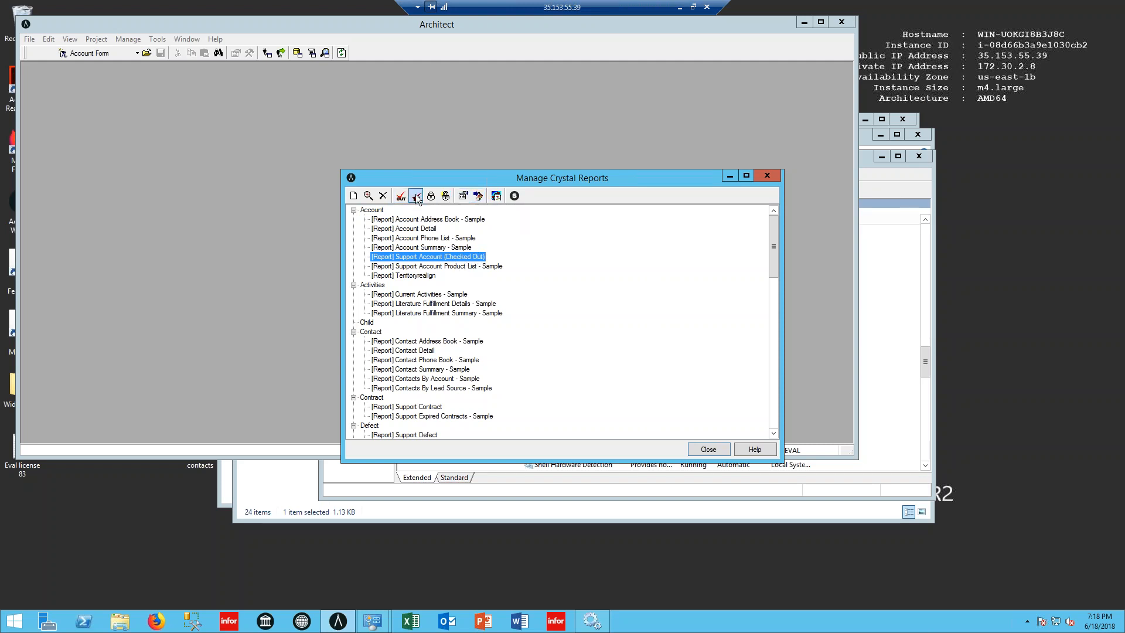
click(463, 196)
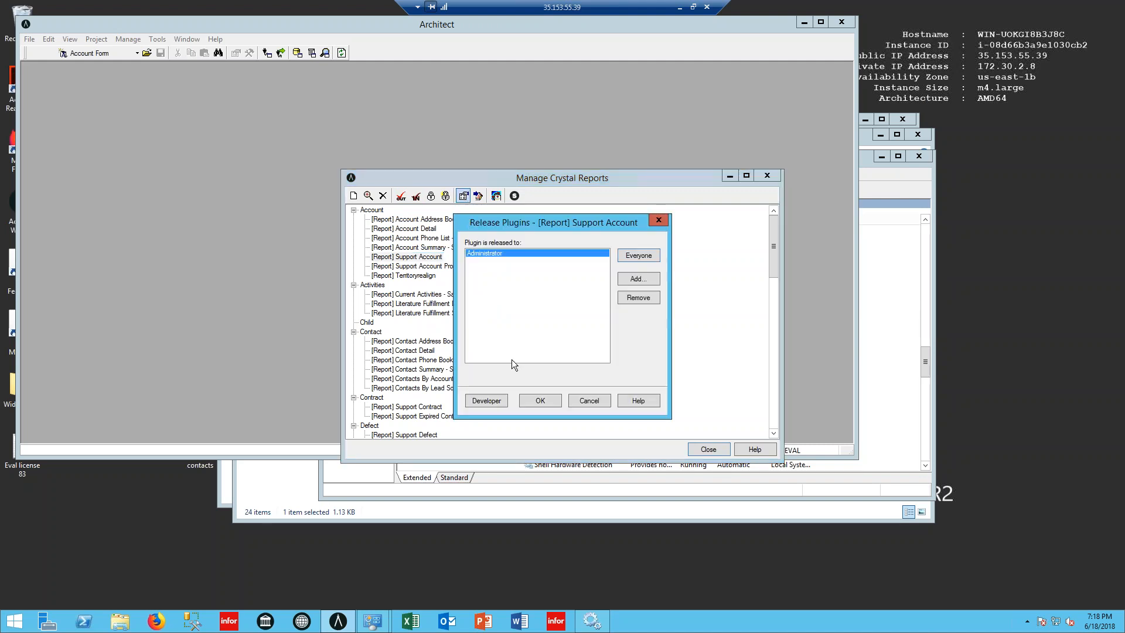
click(589, 401)
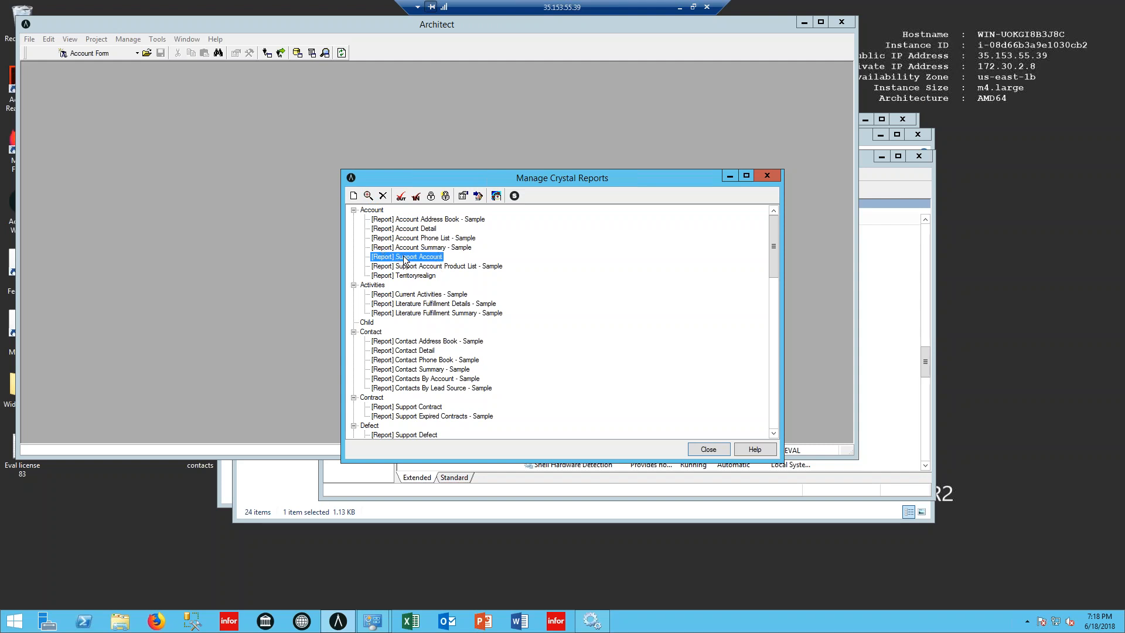
- Remove Administrator from the users the Support Account report is released to and save the release settings
click(462, 196)
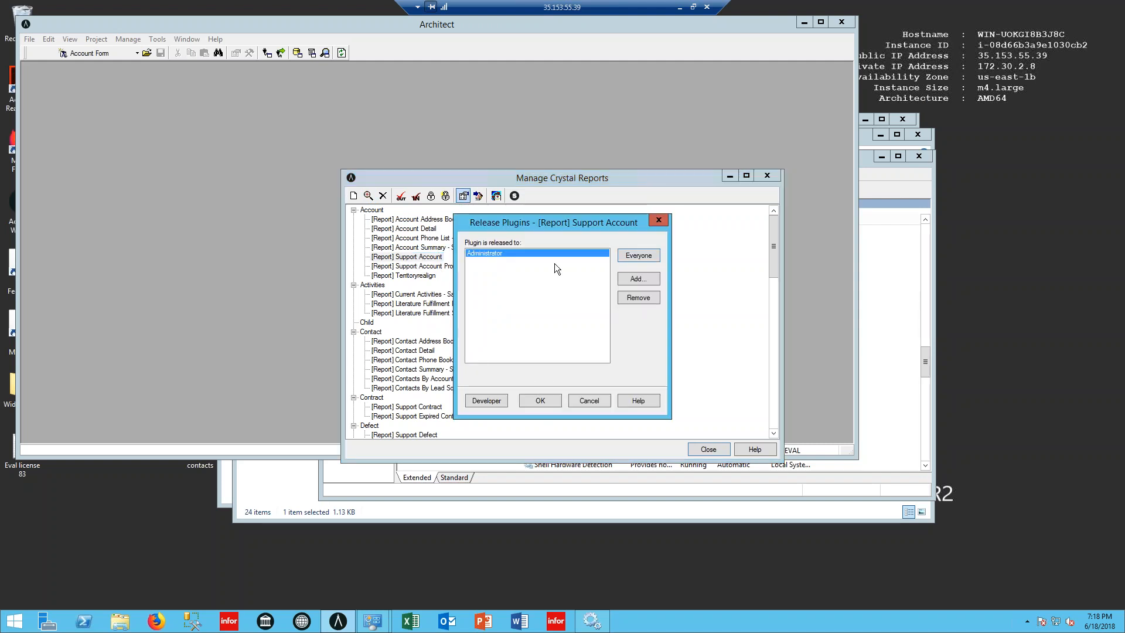
click(648, 299)
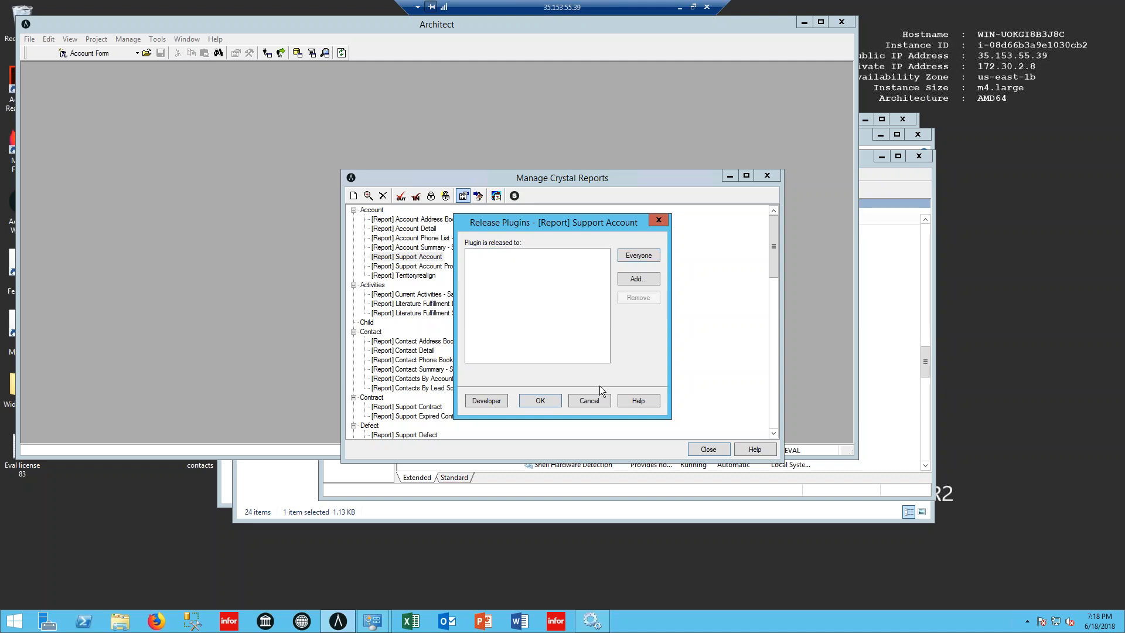
click(540, 400)
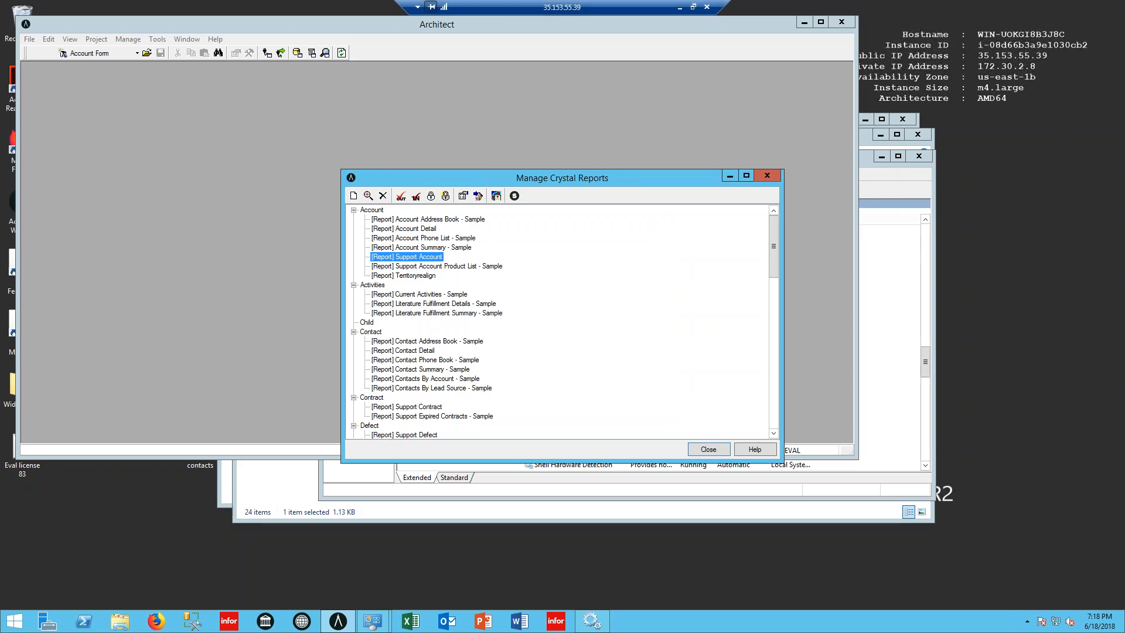
- Switch to the Infor CRM reports list in the browser and filter it by the Contract and History families
click(679, 7)
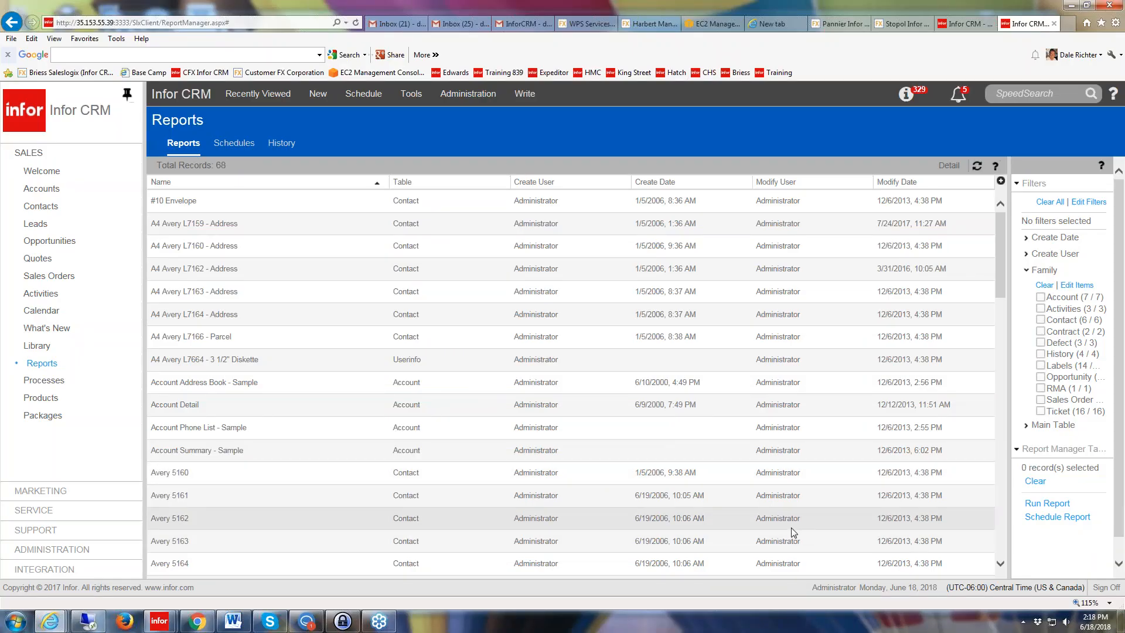
click(468, 268)
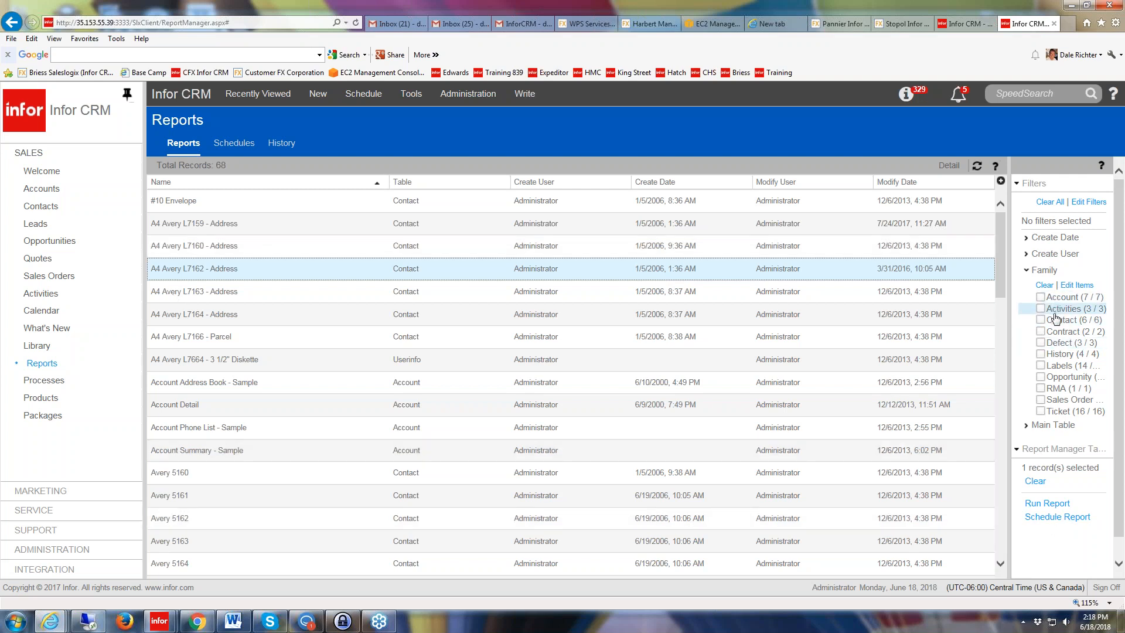
click(1041, 331)
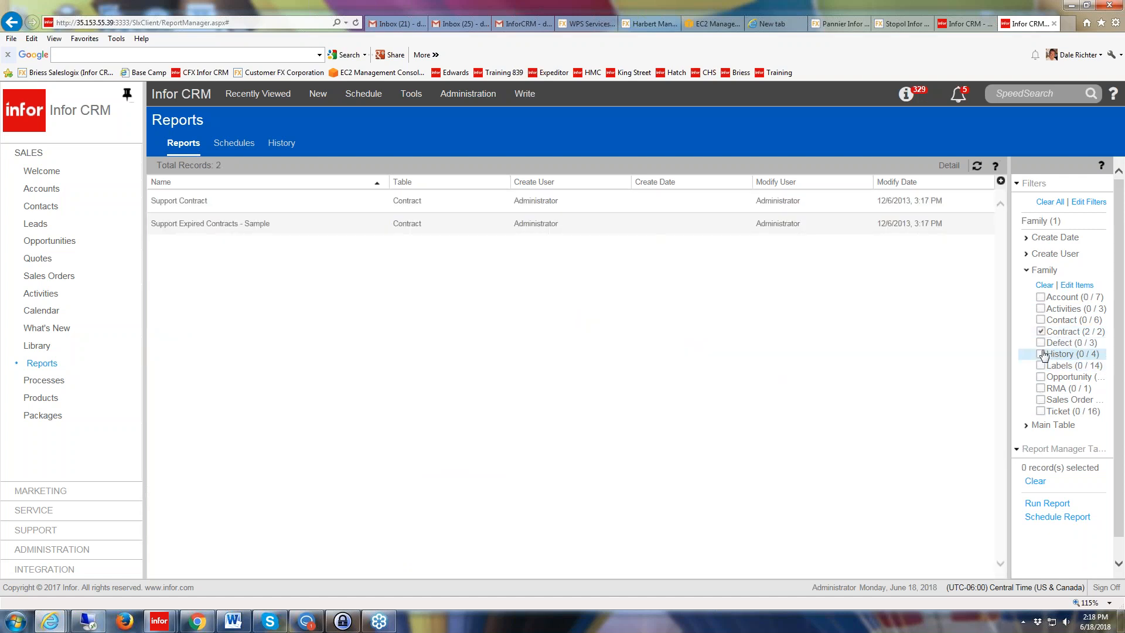
click(1042, 354)
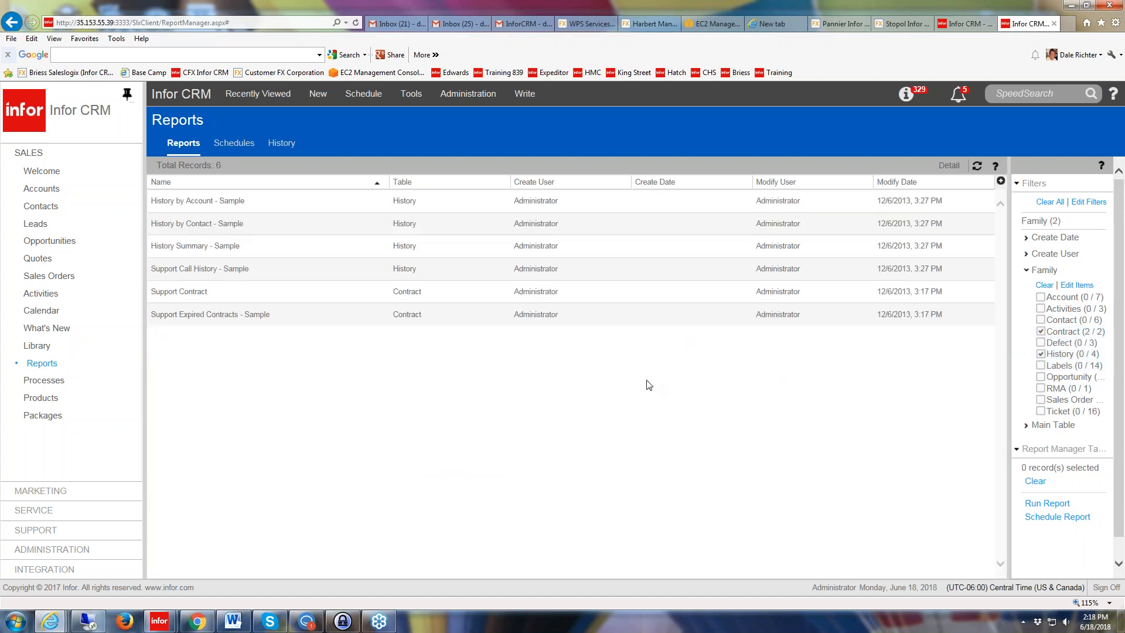